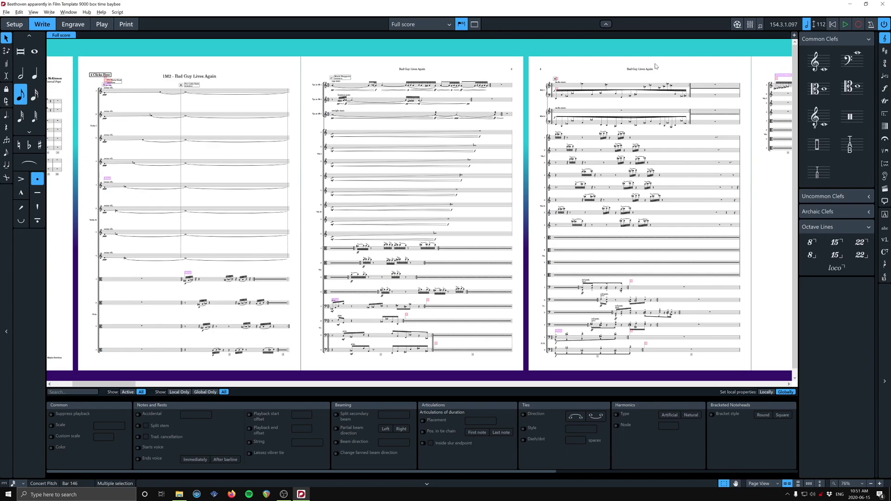
Examine the repeated keyboard figures and their continuation lines on page 4 of Bad Guy Lives Again in Engrave mode.
scroll(592, 99, "up", 5)
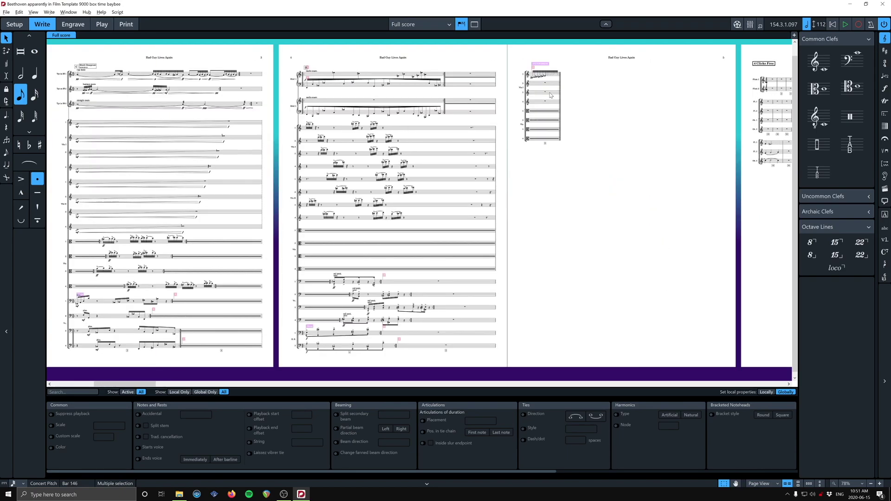
scroll(509, 122, "right", 3)
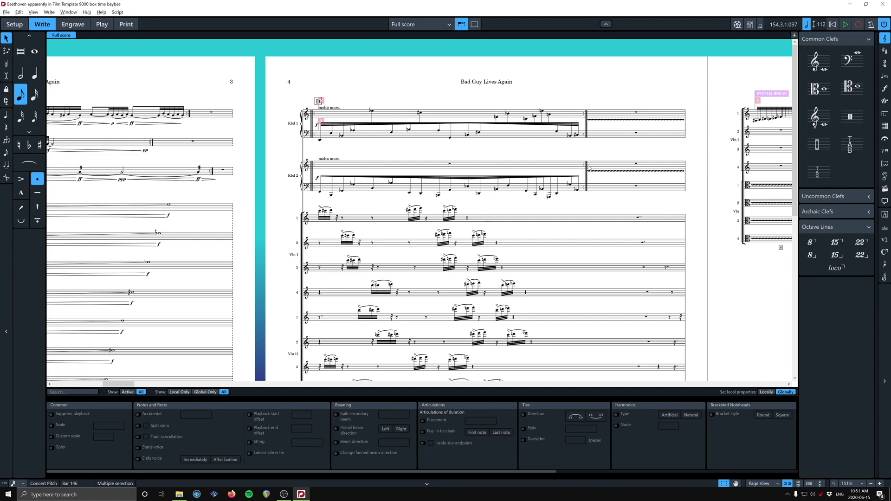
left_click(72, 24)
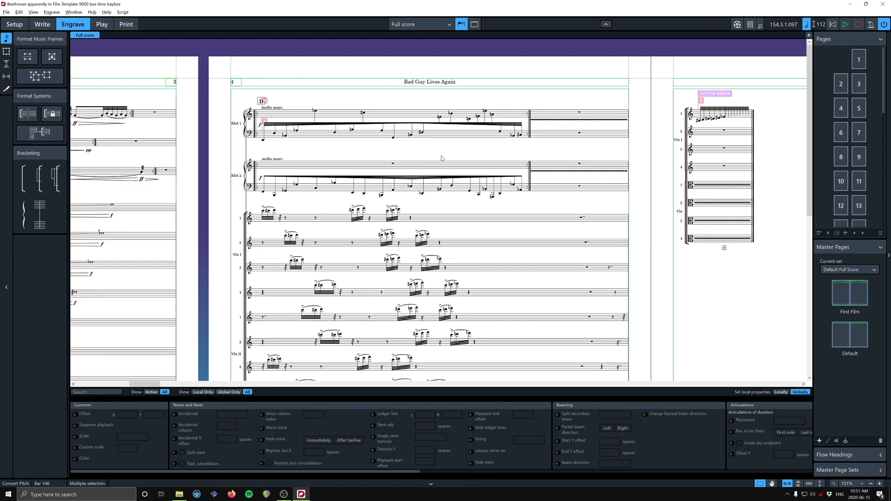
left_click(564, 120)
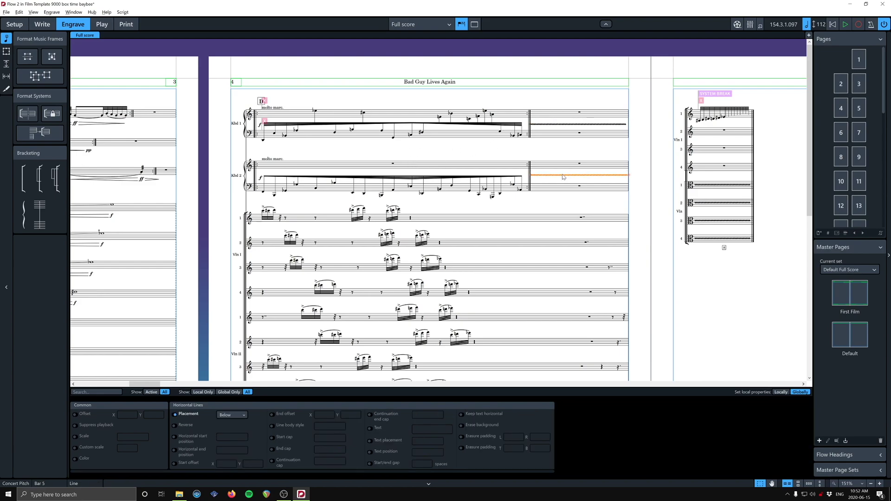
left_click(498, 155)
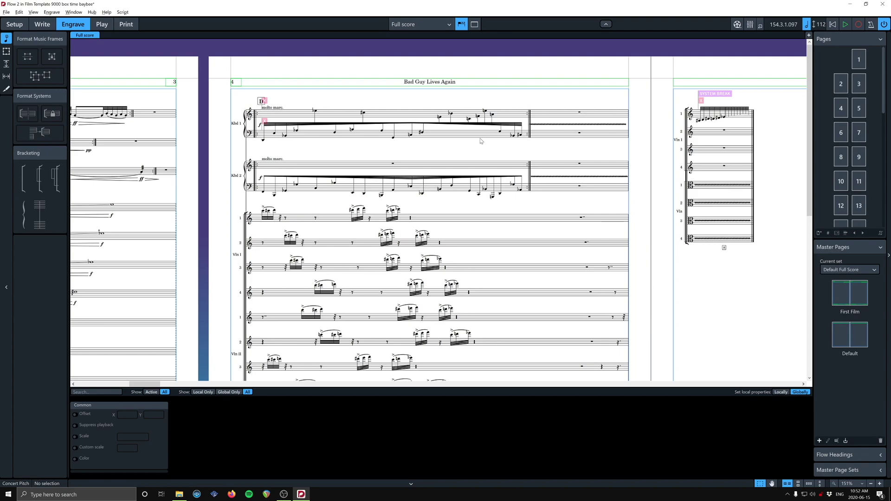
scroll(347, 205, "down", 3)
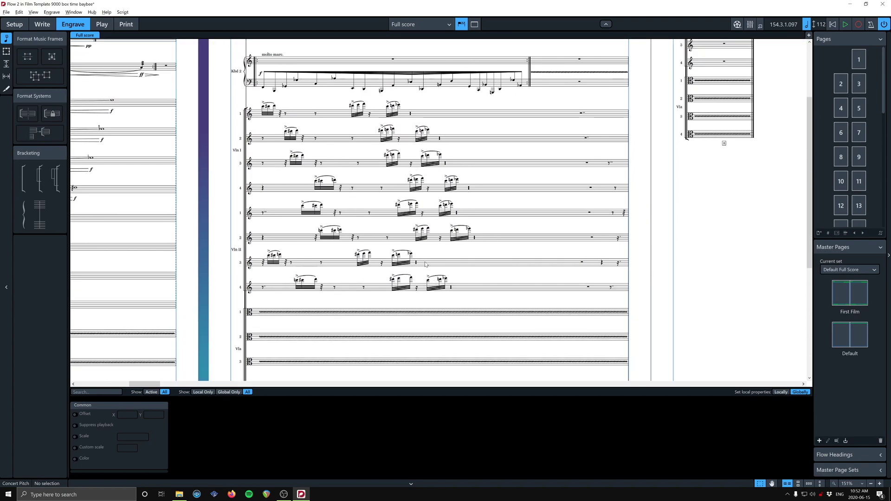
scroll(416, 171, "up", 3)
scroll(422, 248, "up", 1)
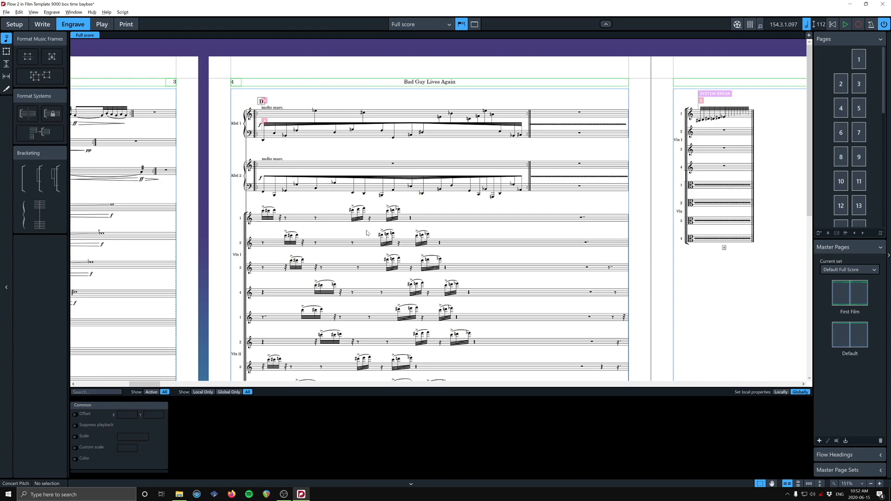
Examine how the repeated viola and cello figures are notated on page 3 of Bad Guy Lives Again.
scroll(325, 177, "left", 8)
scroll(367, 233, "down", 5)
scroll(367, 233, "down", 5)
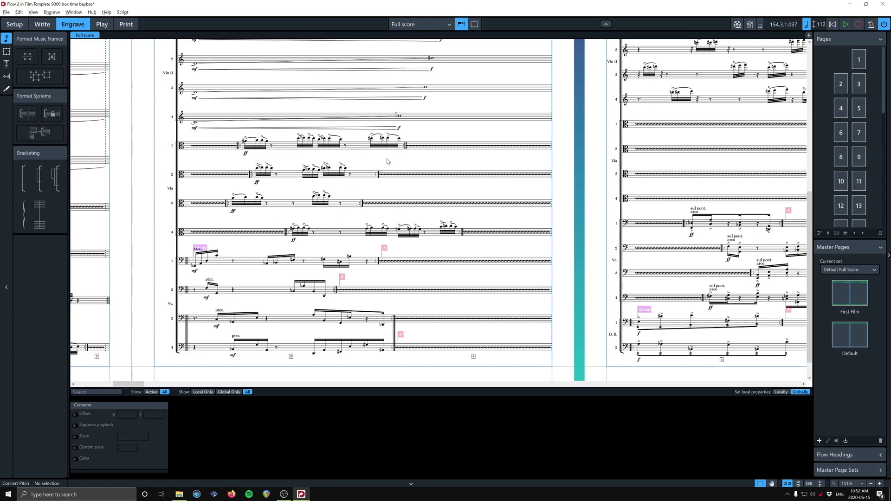
scroll(387, 161, "down", 5)
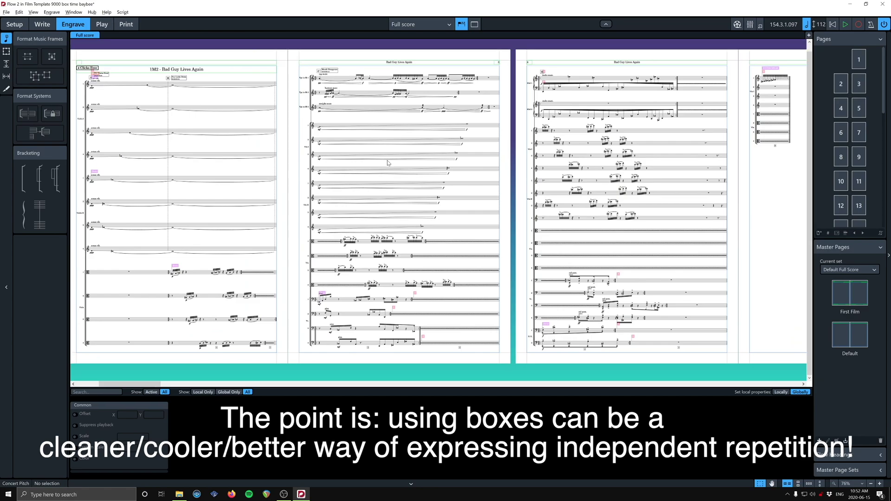
scroll(388, 160, "right", 10)
scroll(454, 95, "left", 8)
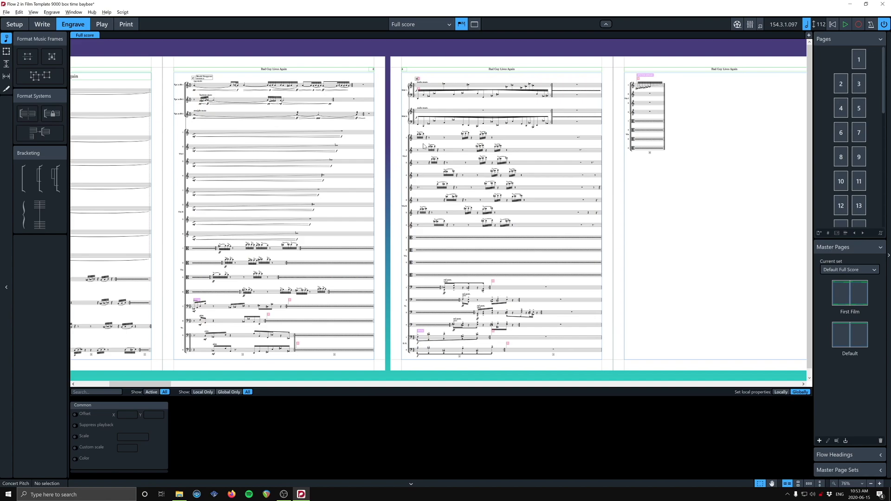
In Write mode, enter the eighth notes A, C, B, F, E, D, G, A in bar 155 of Hn in C 1 in the Adagio Molto.
scroll(423, 146, "down", 15)
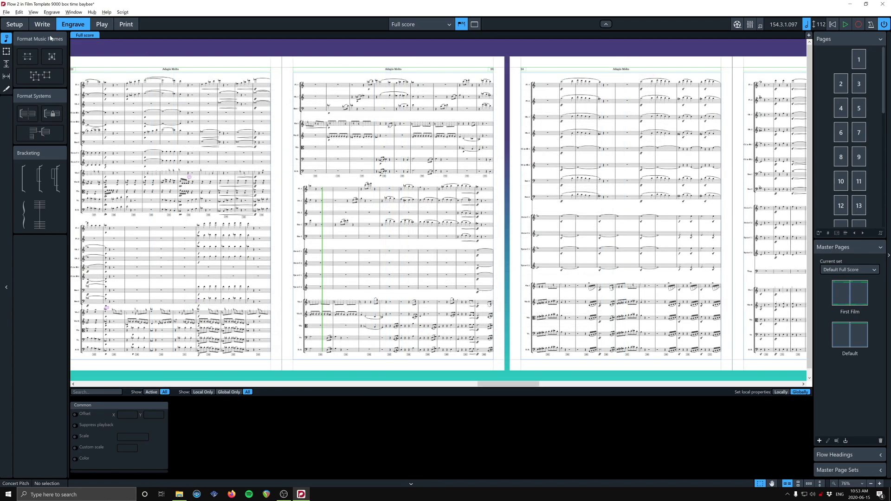
left_click(41, 24)
scroll(355, 247, "up", 4)
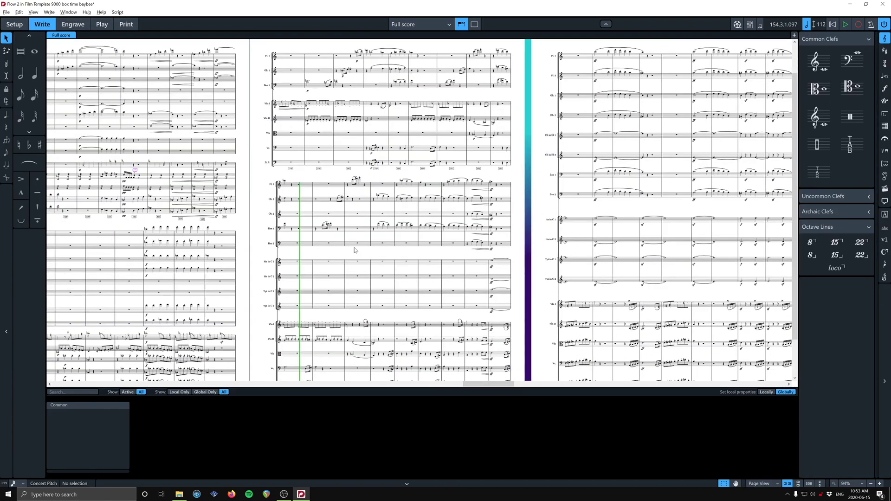
scroll(361, 250, "up", 5)
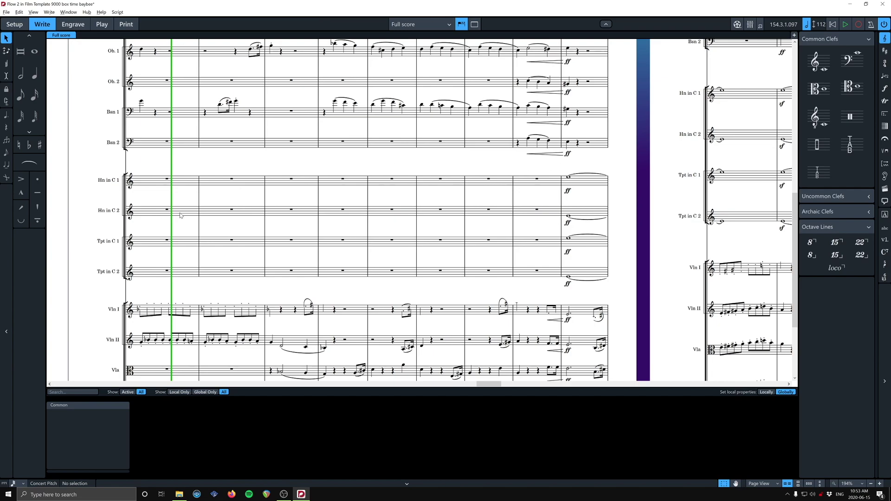
scroll(209, 195, "up", 2)
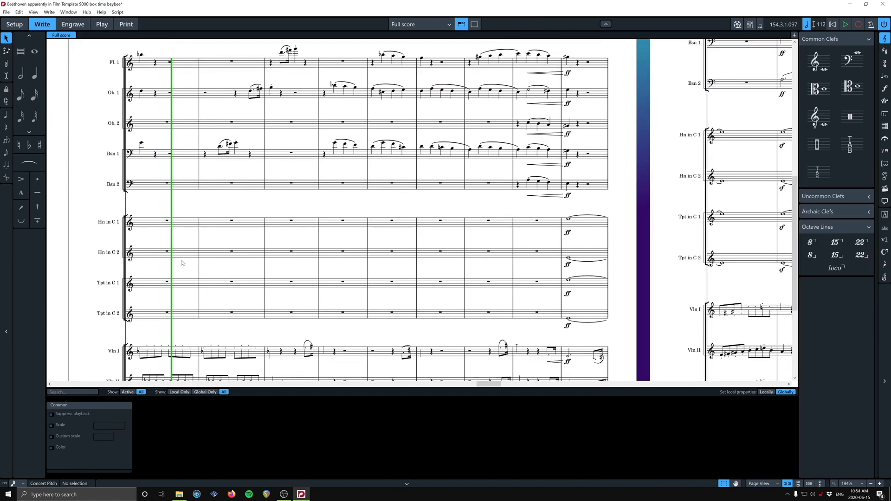
left_click(225, 222)
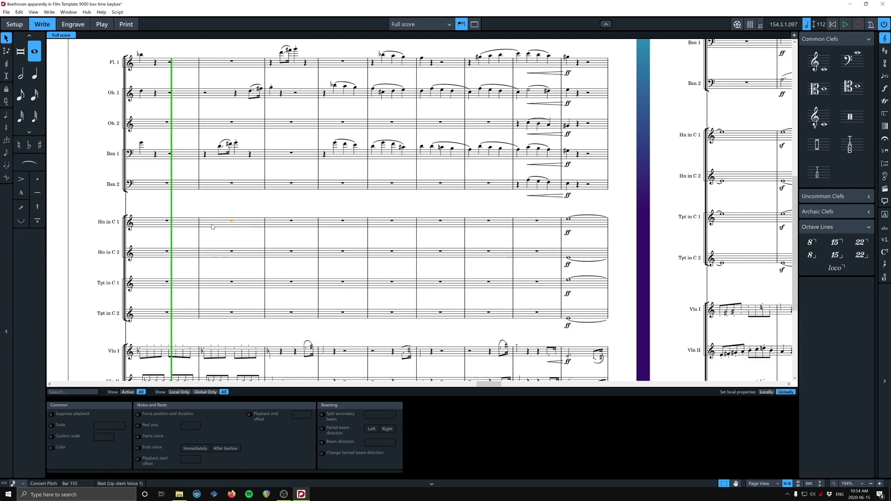
key("shift+n")
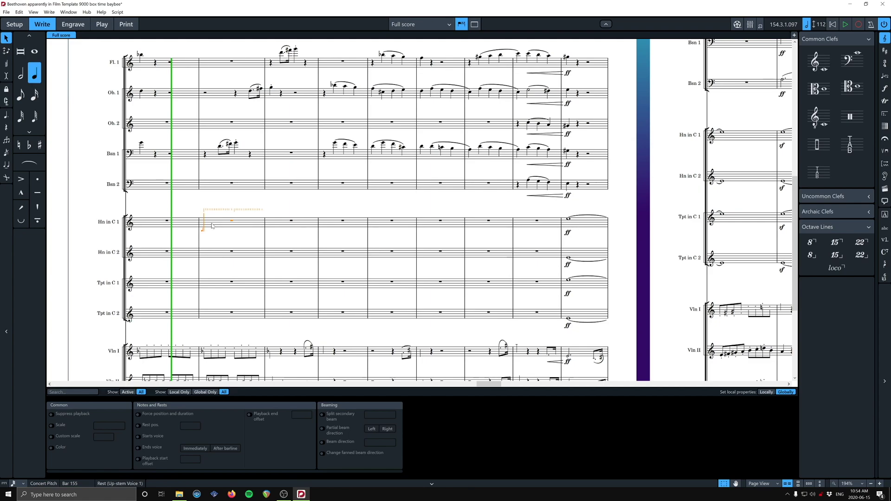
key("5")
key("a")
key("c")
key("b")
key("f")
key("e")
key("d")
key("g")
key("a")
key("Escape")
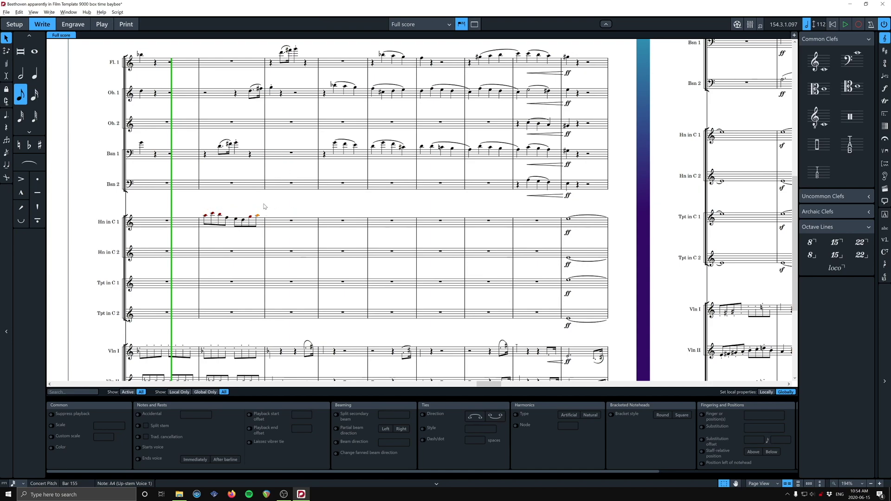
Lower the new Hn in C 1 notes by an octave and change their noteheads to X Noteheads.
left_click_drag(263, 207, 202, 247)
key("ctrl+alt+Down")
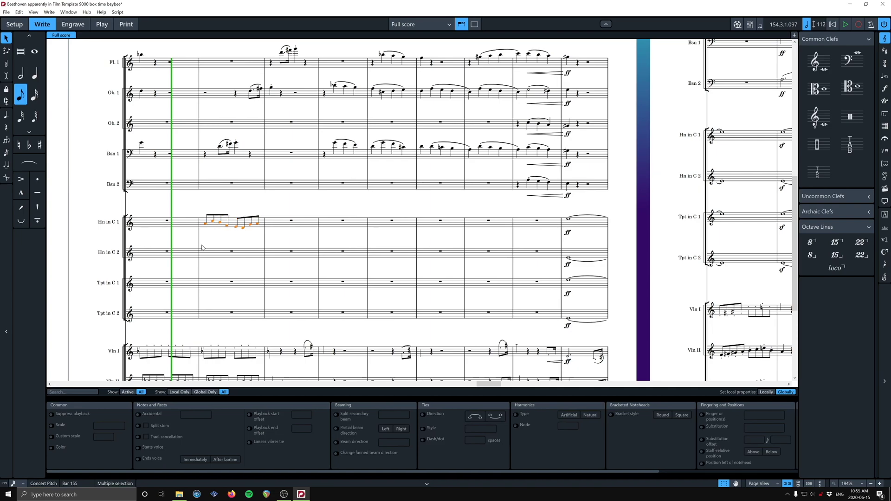
left_click(205, 223)
left_click_drag(196, 199, 272, 243)
right_click(246, 209)
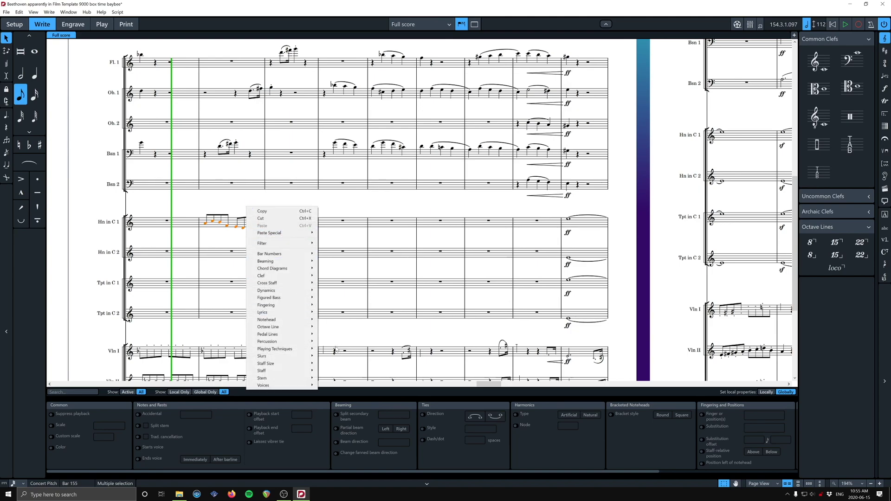
mouse_move(293, 320)
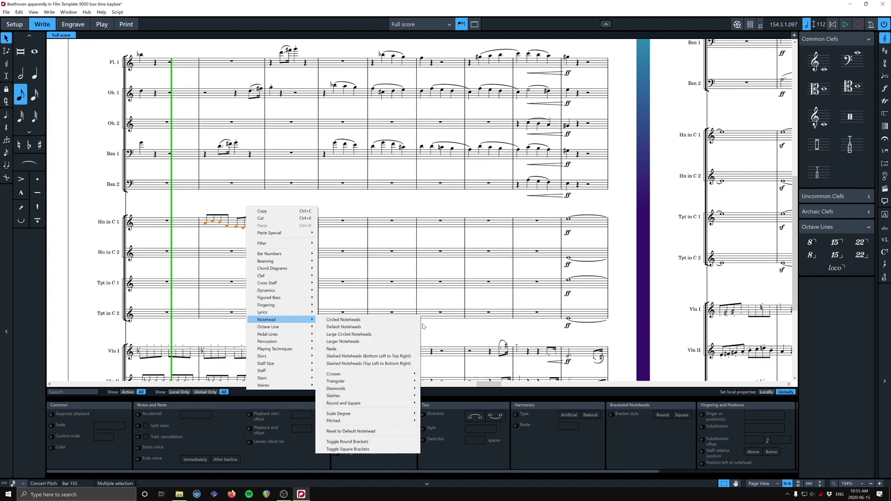
mouse_move(390, 373)
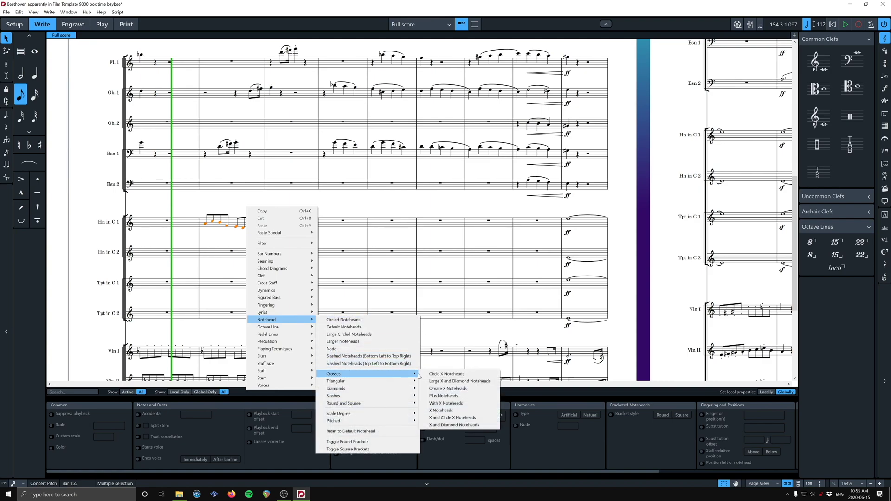
left_click(441, 410)
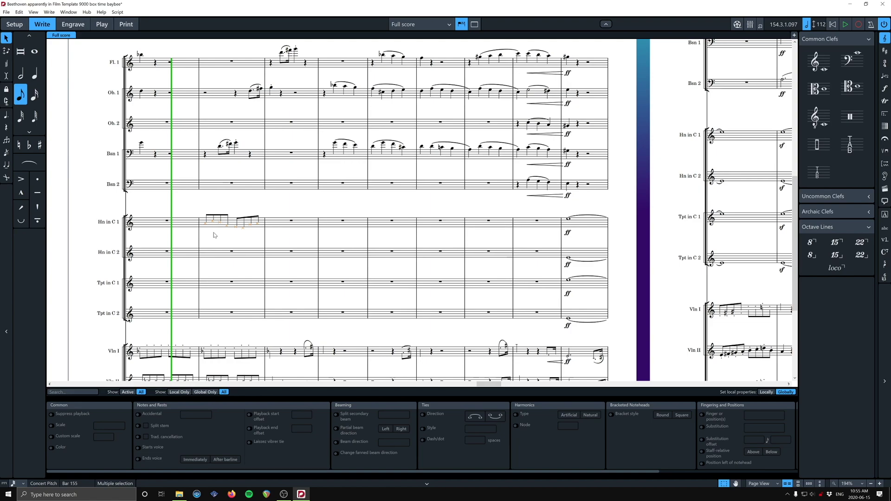
left_click(202, 200)
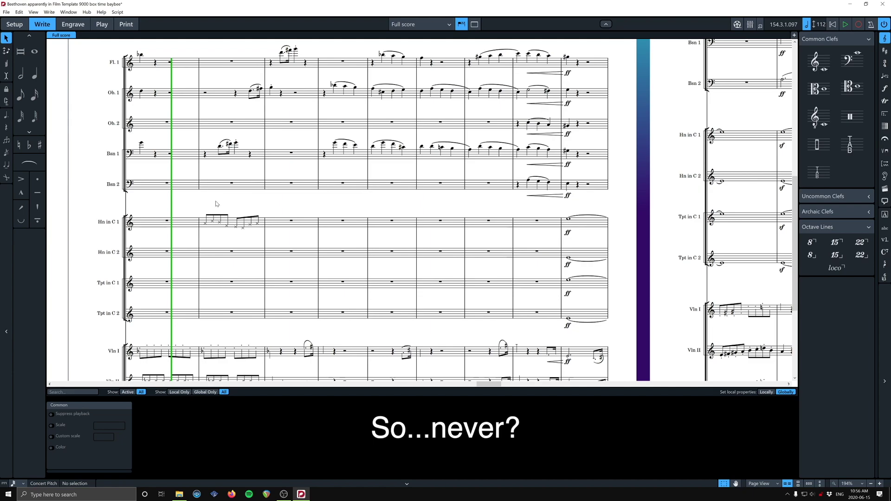
In Engrave mode, draw a text frame tightly around the X-notehead notes in bar 155 of Hn in C 1.
key("ctrl+3")
left_click(294, 248)
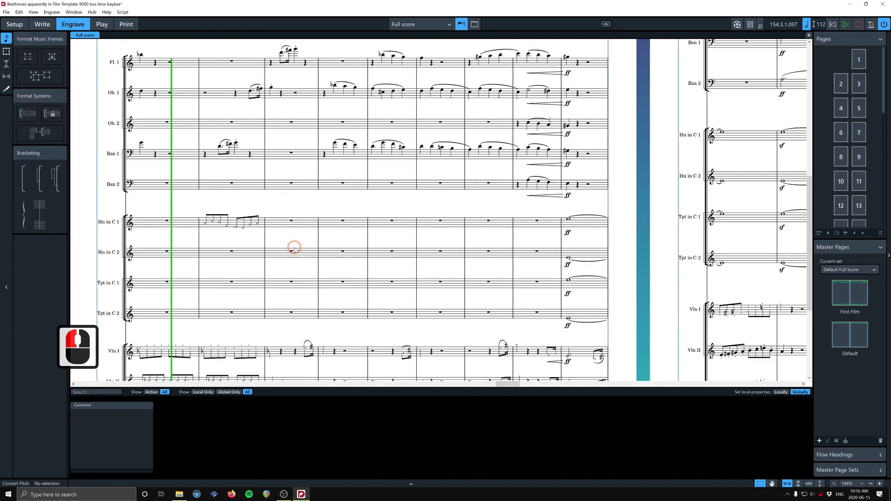
left_click(6, 51)
left_click(175, 164)
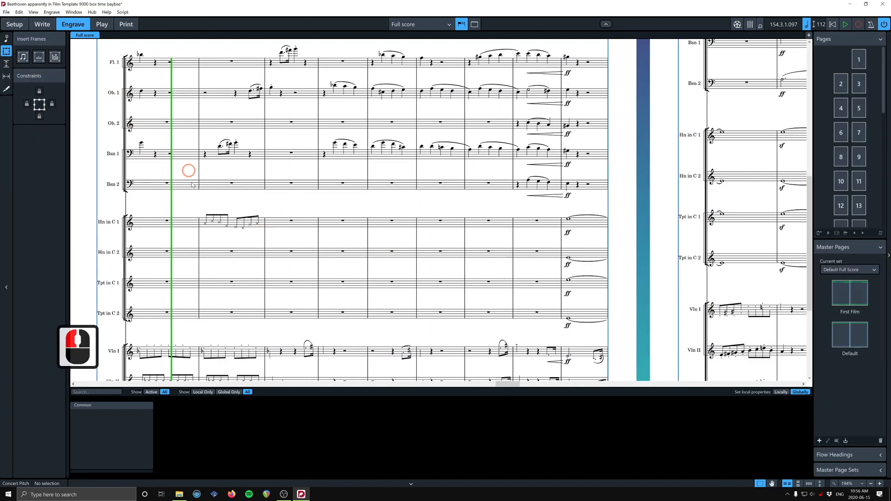
left_click(40, 57)
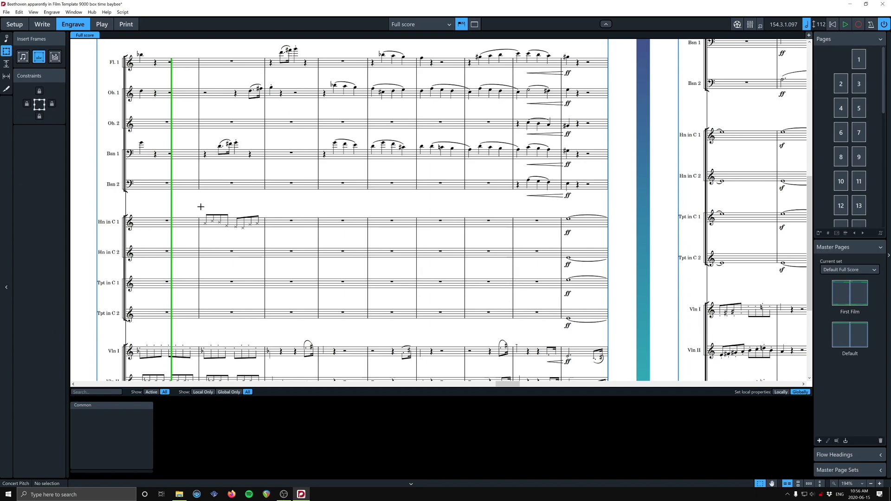
left_click_drag(201, 209, 261, 234)
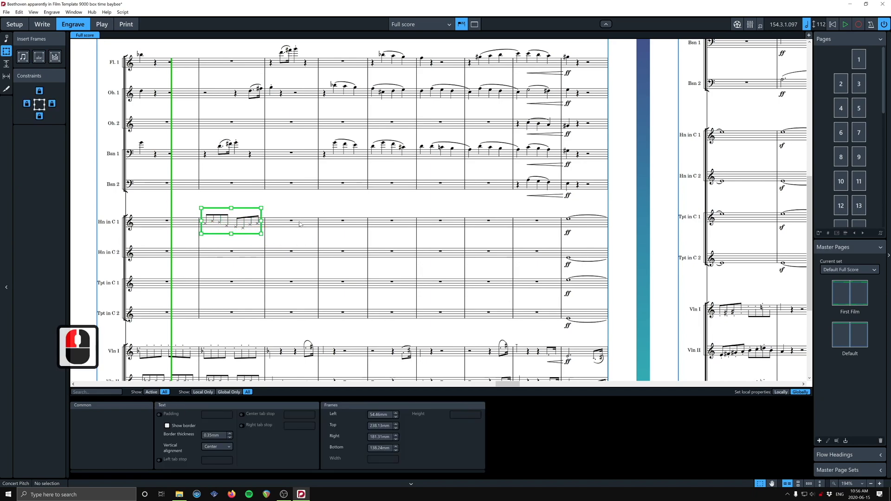
Try the sample text "hjasdfhjksd" in the new text frame and undo the entry.
left_click(235, 219)
double_click(236, 219)
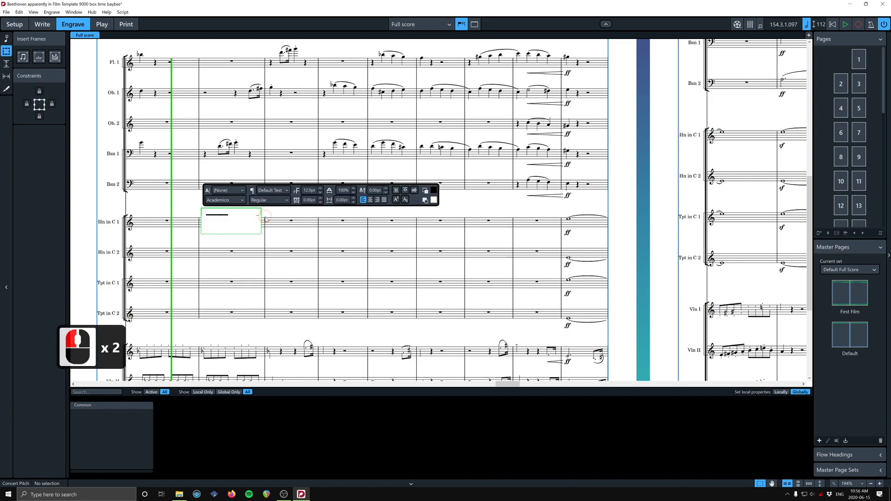
type("hjasdfhjksd")
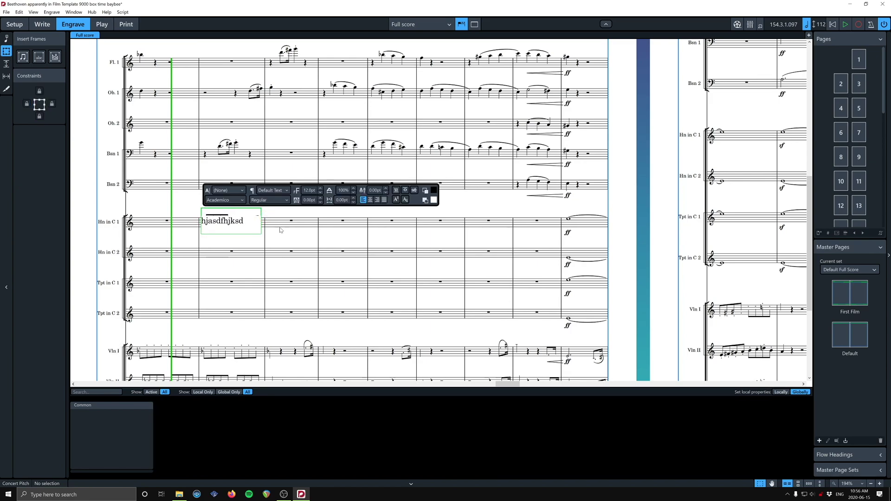
key("Escape")
key("ctrl+z")
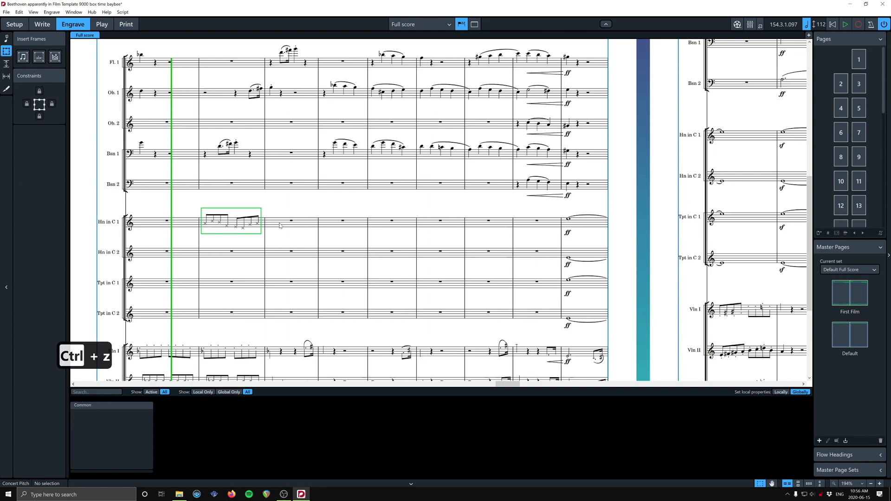
Show the border of the empty text frame so it boxes the horn notes.
left_click(261, 212)
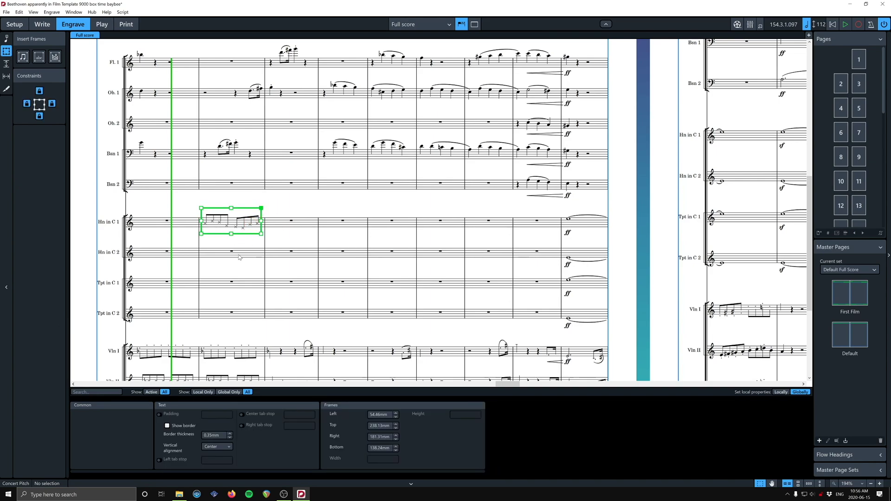
left_click(168, 427)
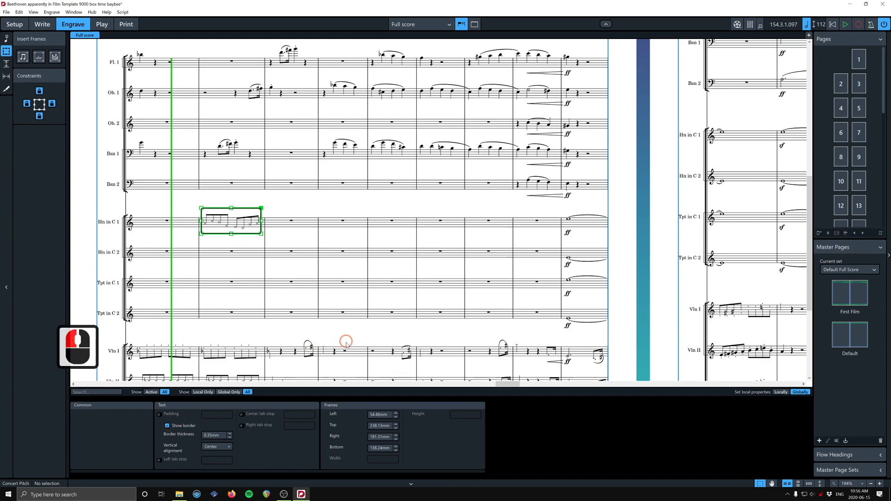
left_click(268, 186)
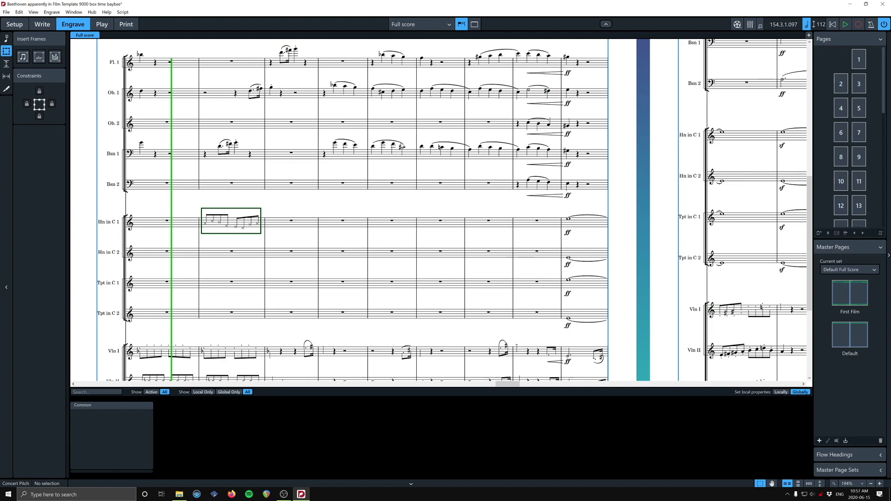
In Write mode, add a thick solid horizontal line across bars 156–161 of Hn in C 1.
key("ctrl+2")
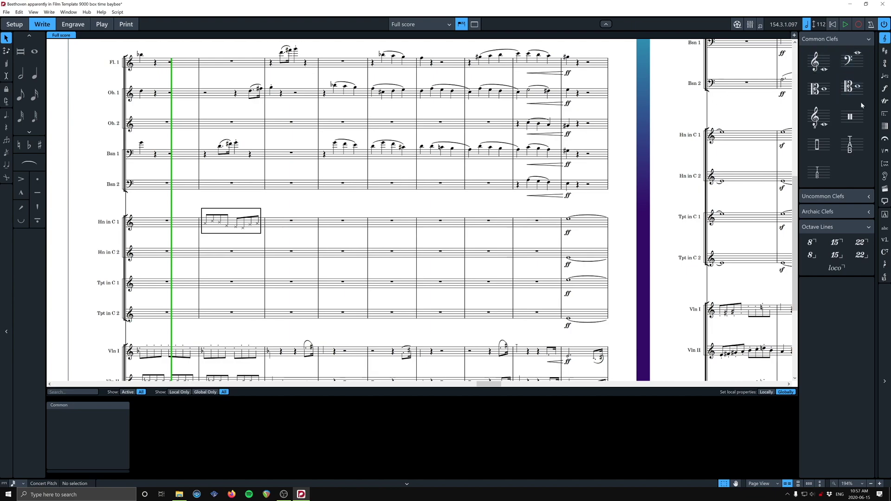
left_click(885, 165)
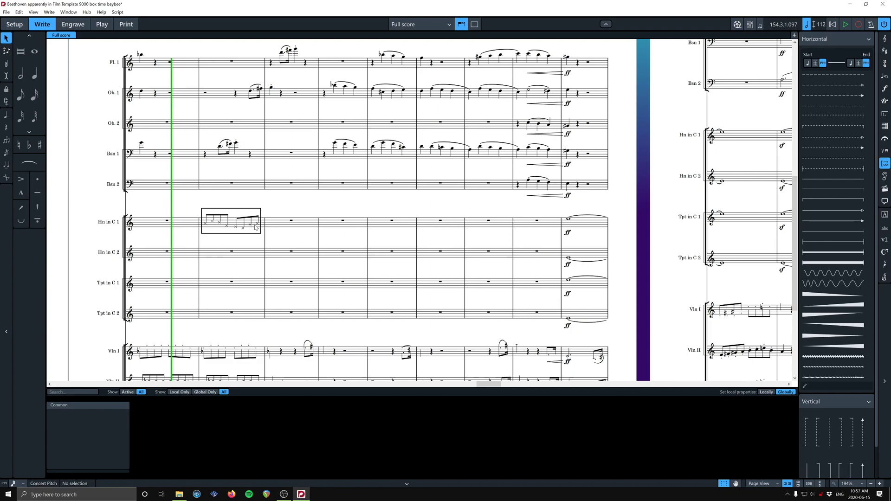
left_click(291, 222)
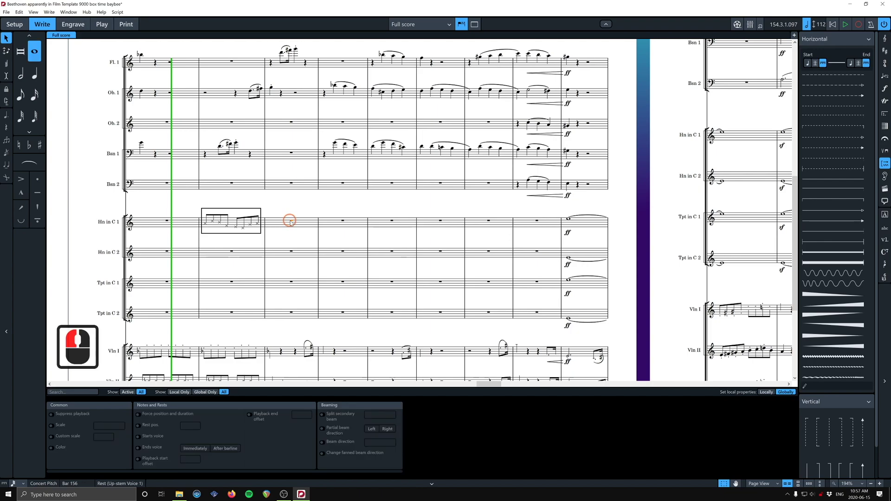
left_click(538, 222, "shift")
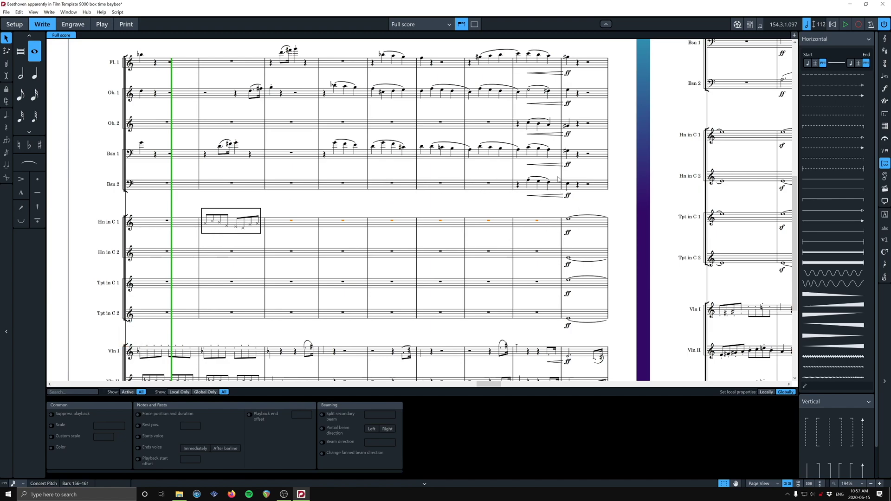
left_click(812, 252)
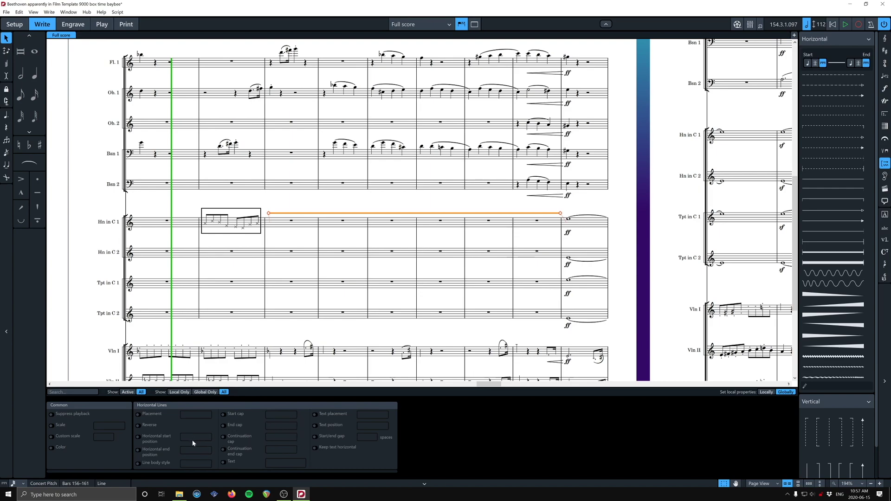
Set the horizontal line's placement to Inside staff.
left_click(138, 415)
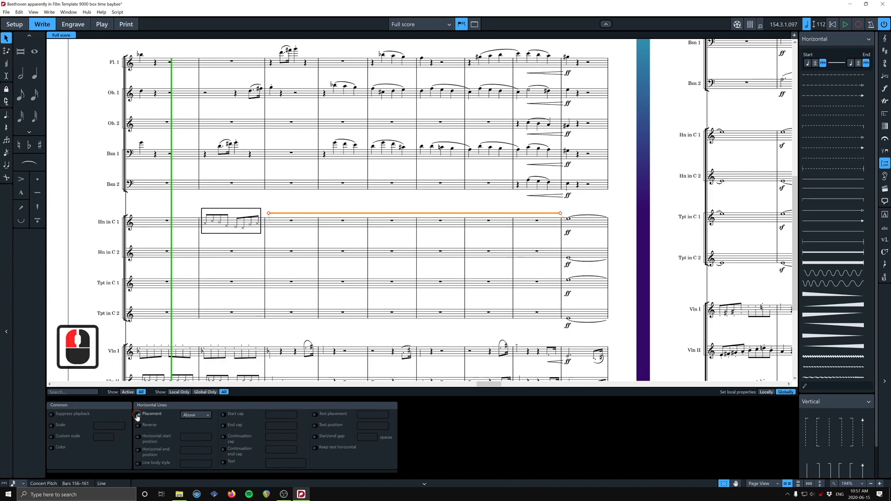
left_click(195, 417)
left_click(201, 436)
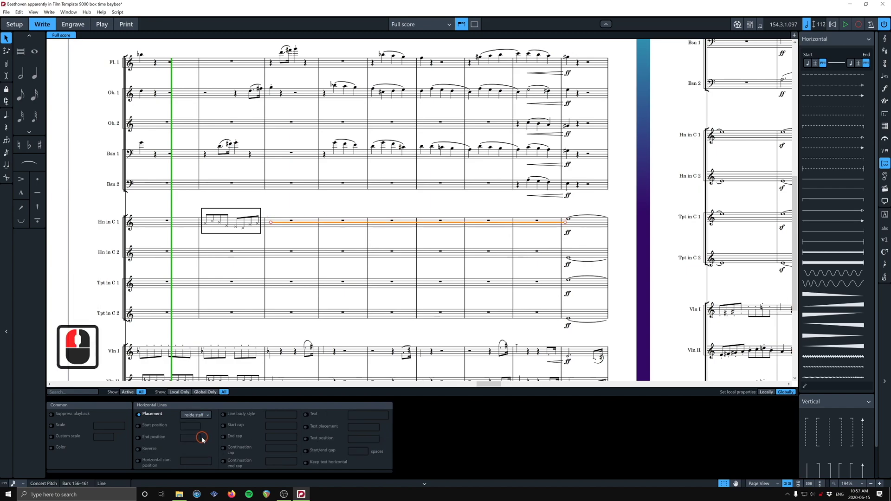
Remove the whole-bar rests beneath the line in bars 156–161 of Hn in C 1.
left_click(424, 224)
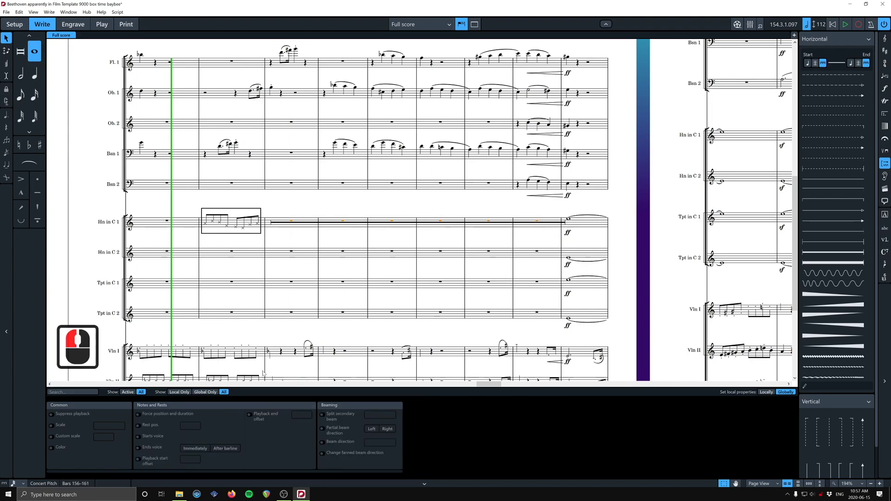
left_click(20, 12)
left_click(37, 78)
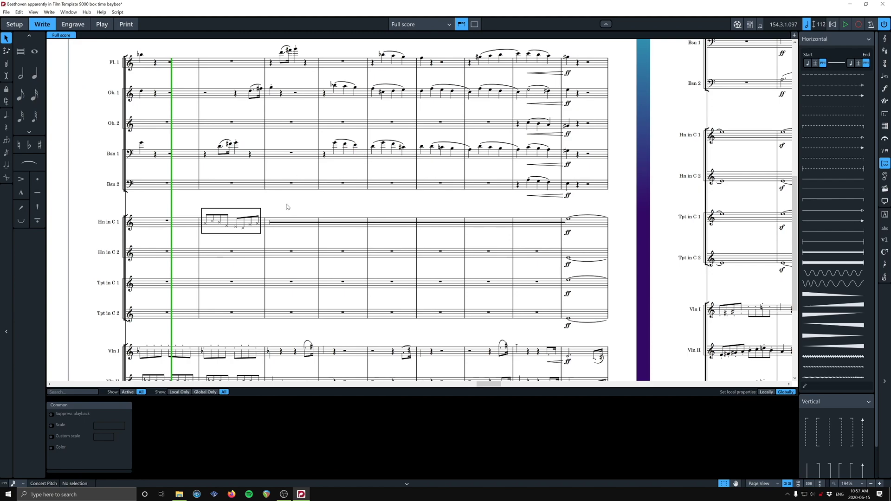
Add the text "repeat ad lib." to the horizontal line in Hn in C 1.
left_click(280, 227)
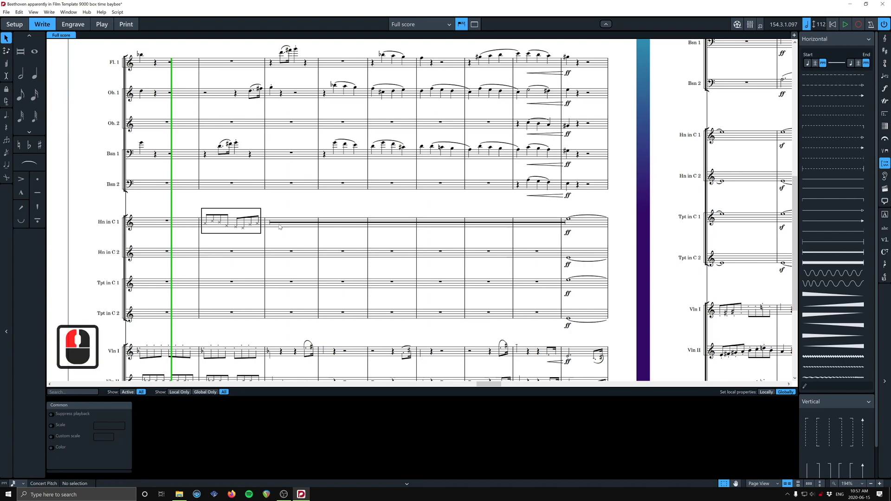
scroll(280, 227, "up", 7, "ctrl")
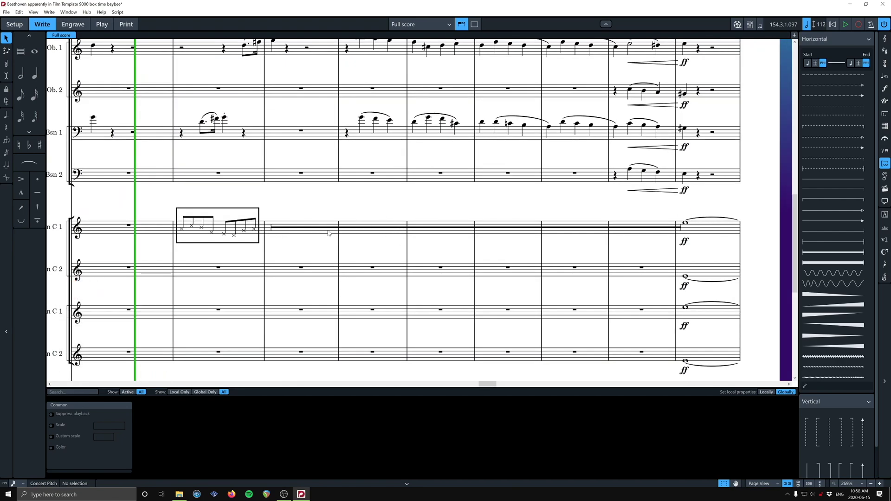
left_click(356, 227)
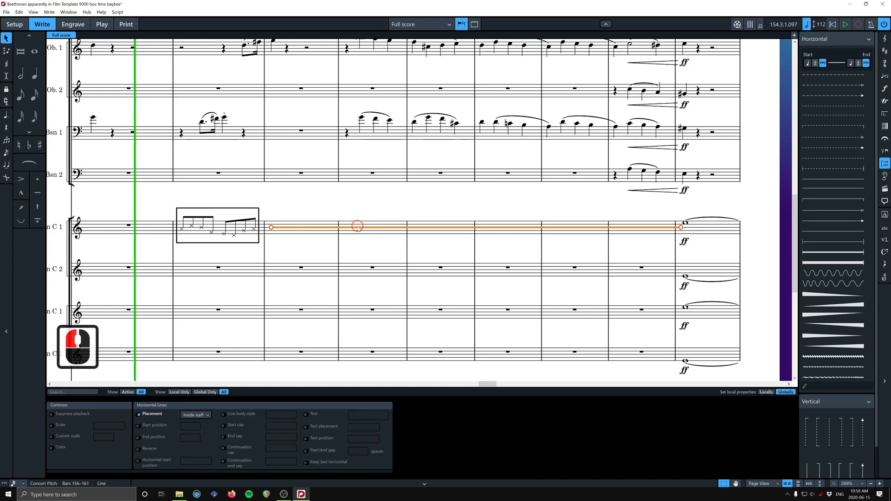
left_click(305, 414)
left_click(367, 415)
type("repeat ad lib.")
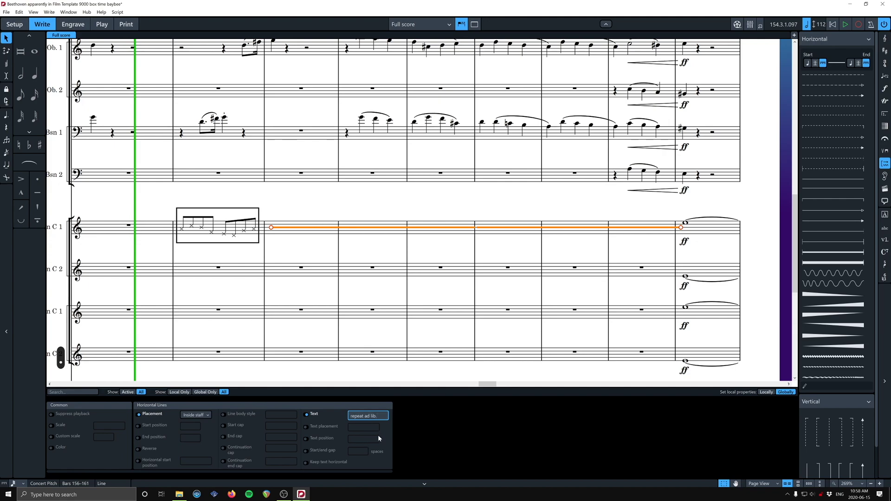
Set the line text's placement to Center and its text position to Centered.
left_click(305, 427)
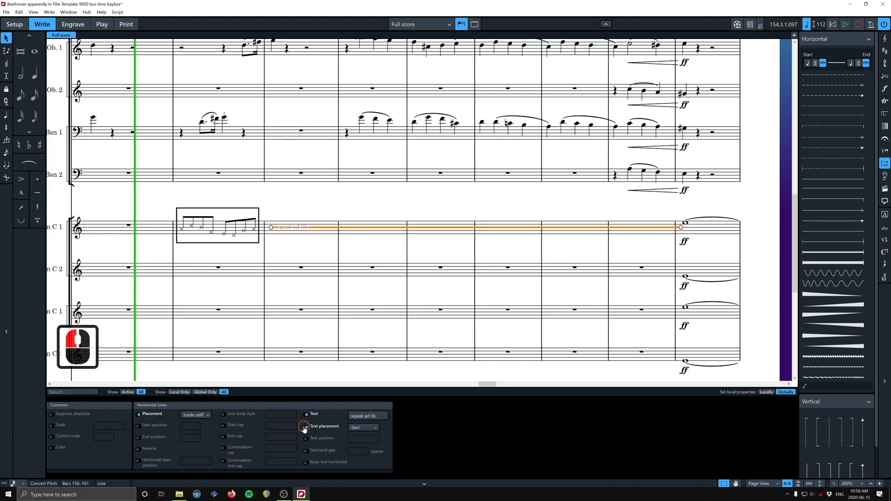
left_click(364, 427)
left_click(366, 444)
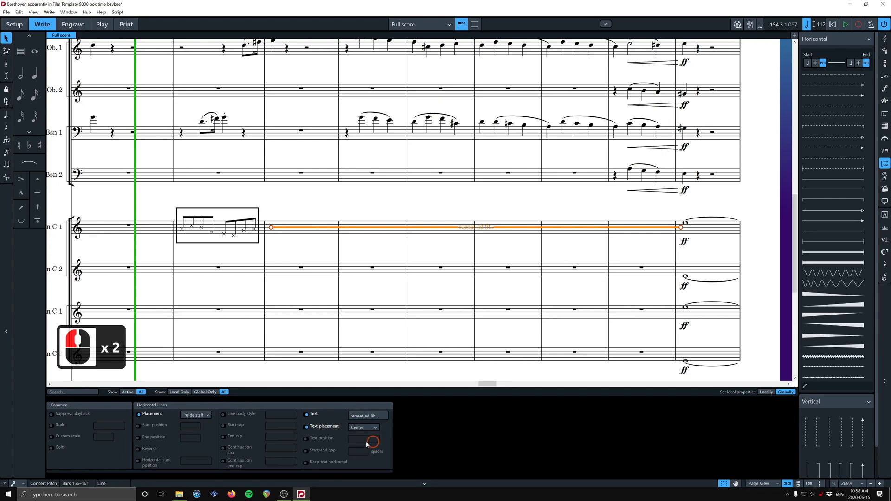
left_click(307, 439)
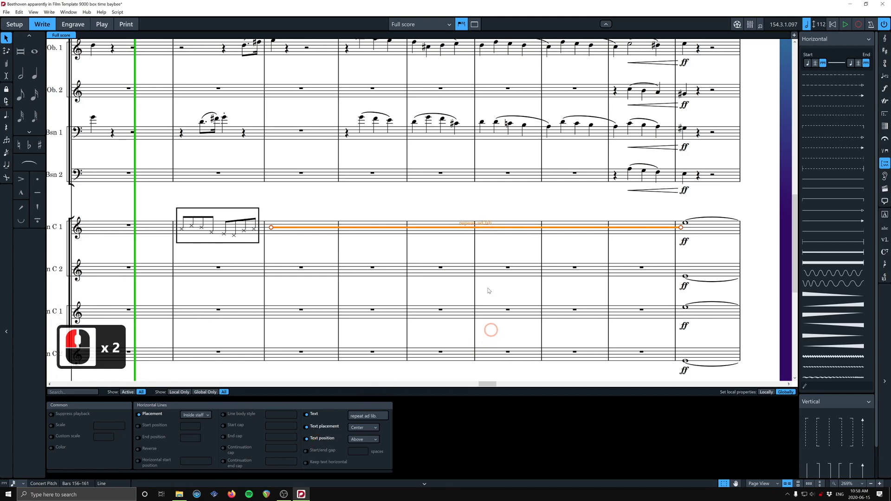
left_click(364, 439)
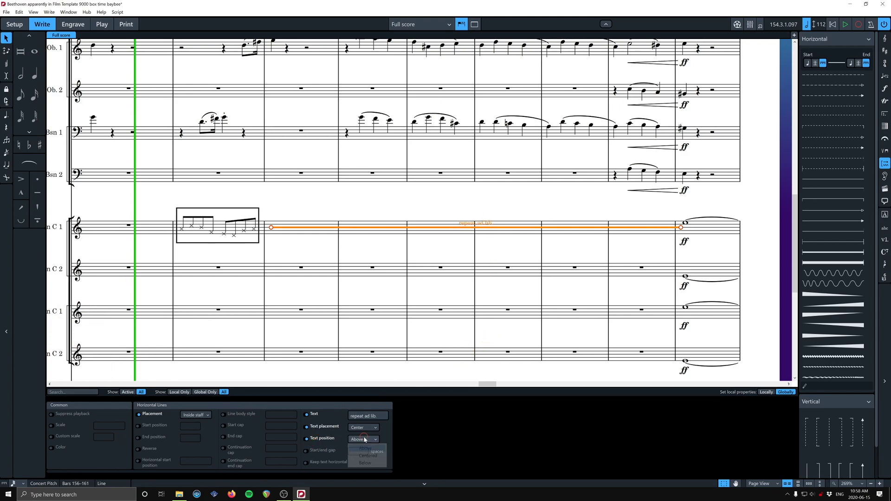
left_click(369, 451)
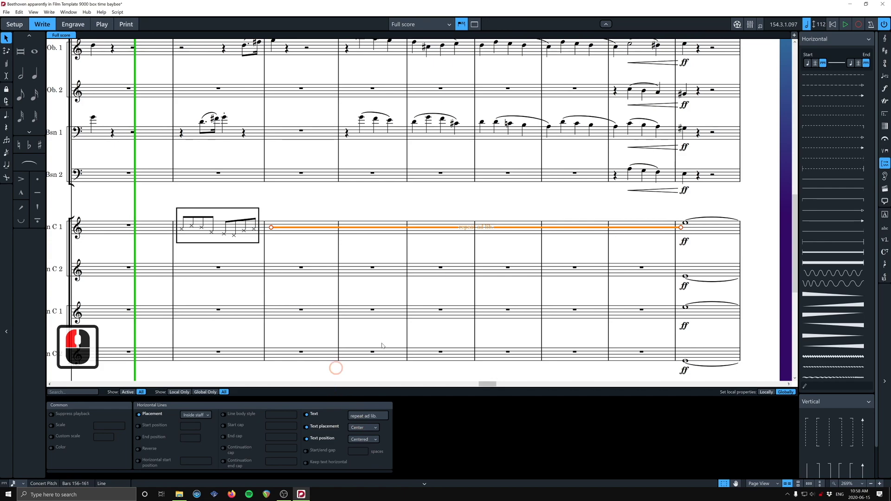
left_click(408, 244)
In Engrave mode, turn on Erase background for the "repeat ad lib." line, then return to Write mode.
key("ctrl+3")
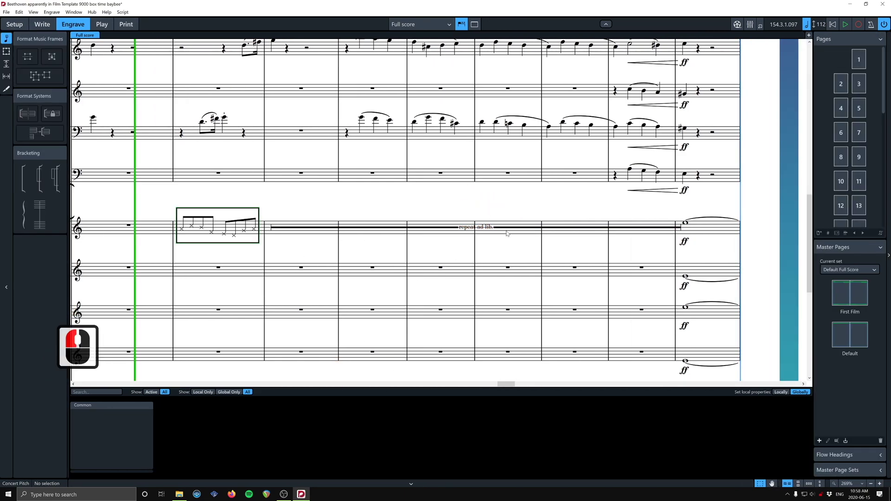
left_click(505, 227)
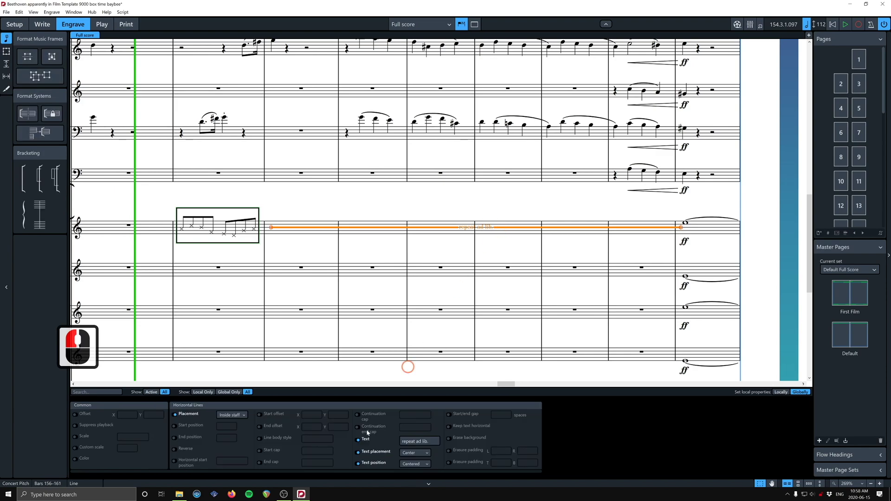
left_click(449, 439)
key("ctrl+2")
left_click(464, 192)
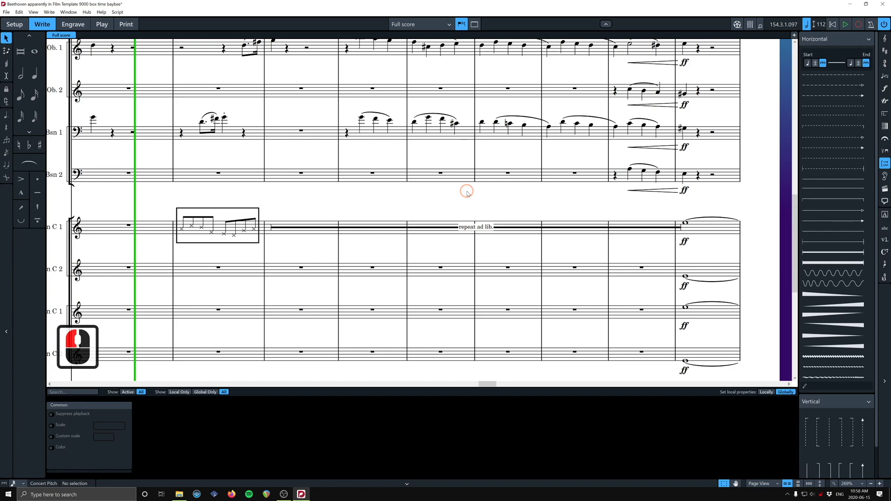
In Engrave mode, extend the line's start to the box's edge and pull its end back just before the bar 162 barline.
key("ctrl+3")
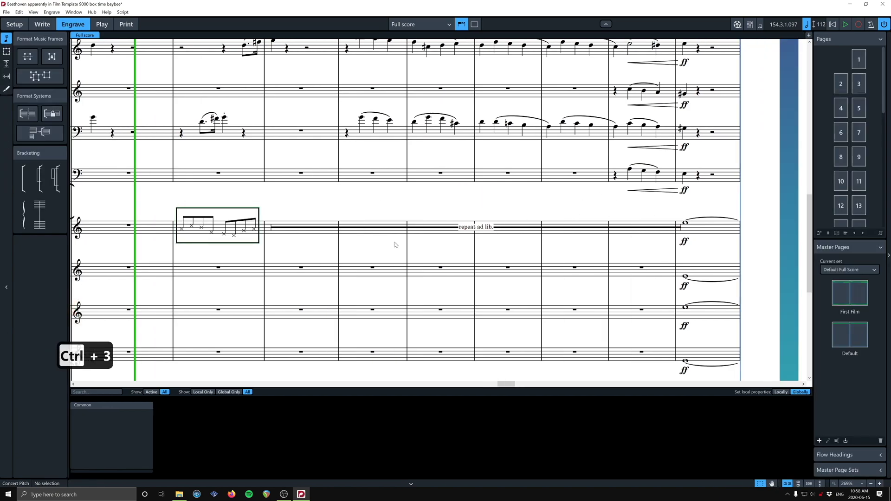
left_click(271, 228)
left_click_drag(272, 228, 260, 227)
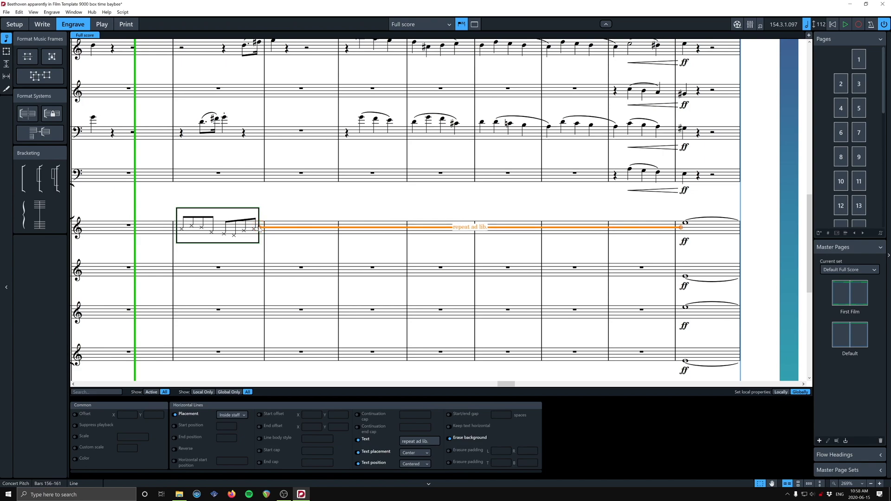
left_click(342, 195)
left_click_drag(681, 227, 672, 229)
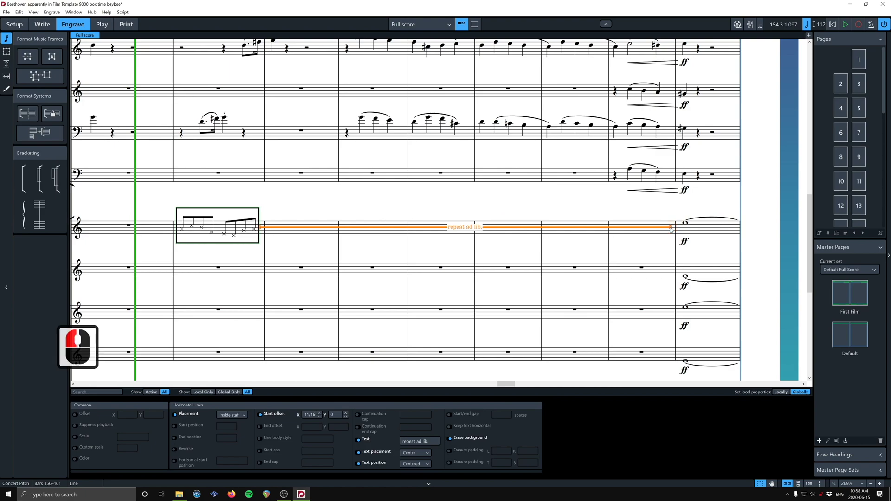
left_click(547, 199)
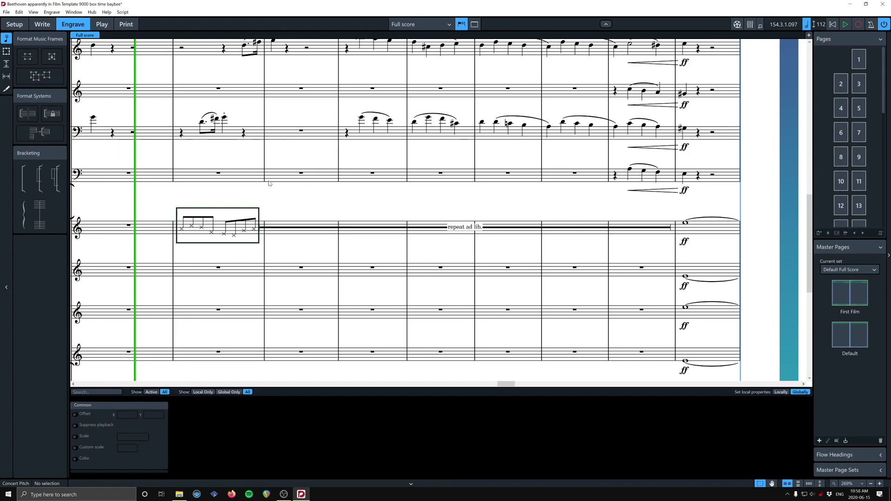
Toggle the instant print preview repeatedly to inspect the boxed cell and continuation line as they print.
key("backslash")
key("backslash")
key("backslash")
key("backslash")
key("backslash")
key("backslash")
key("backslash")
key("backslash")
key("backslash")
key("backslash")
key("backslash")
key("backslash")
key("backslash")
key("backslash")
key("backslash")
key("backslash")
key("backslash")
key("backslash")
key("backslash")
key("backslash")
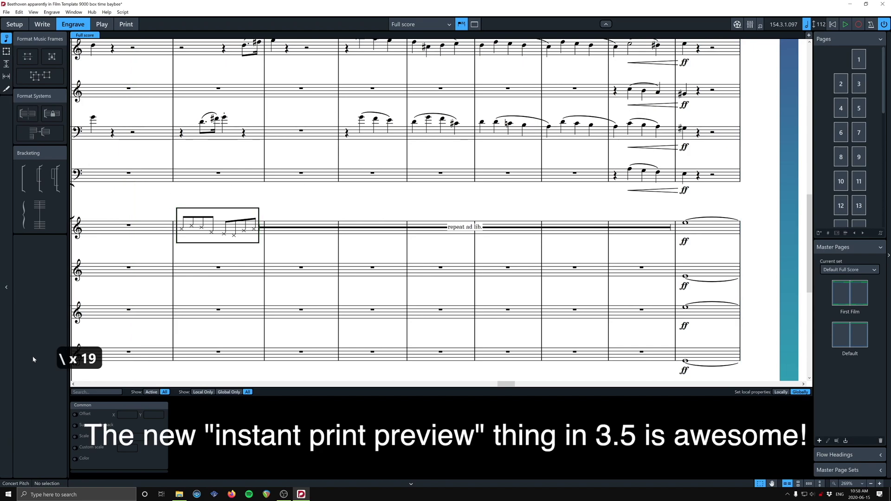
key("backslash")
key("backslash")
key("backslash")
key("backslash")
key("backslash")
key("backslash")
key("backslash")
key("backslash")
key("backslash")
key("backslash")
key("backslash")
key("backslash")
key("backslash")
key("backslash")
key("backslash")
key("backslash")
key("backslash")
key("backslash")
key("backslash")
key("backslash")
key("backslash")
key("backslash")
key("backslash")
key("backslash")
key("backslash")
key("backslash")
key("backslash")
key("backslash")
key("backslash")
key("backslash")
key("backslash")
key("backslash")
key("backslash")
key("backslash")
key("backslash")
key("backslash")
key("backslash")
key("backslash")
key("backslash")
key("backslash")
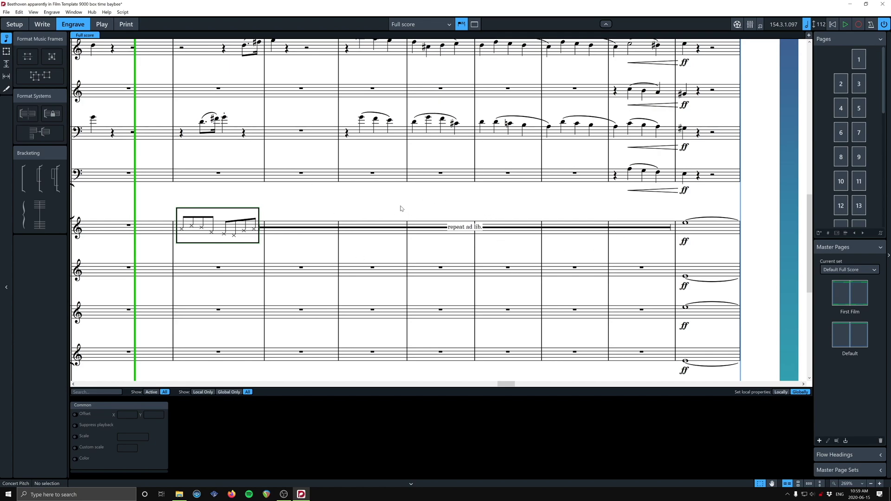
Switch from the full score to the Horn (C) 1 part and examine how the repeated cell at bar 155 appears.
scroll(239, 171, "down", 5)
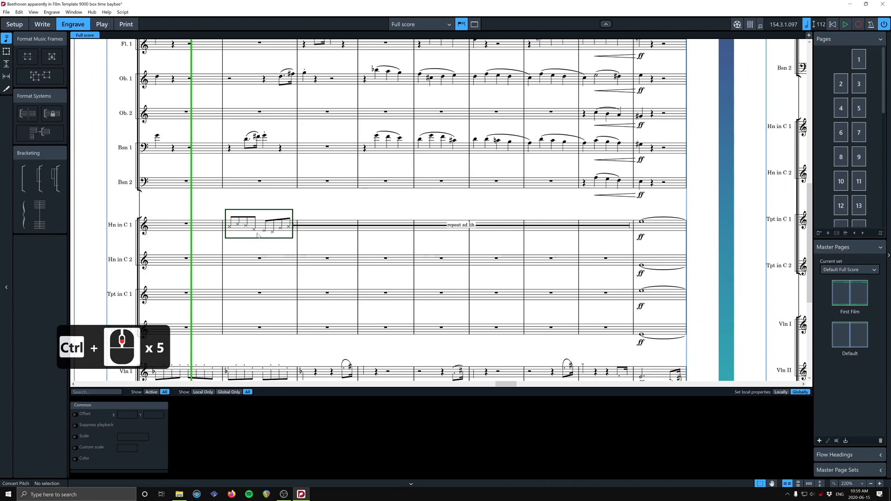
left_click(238, 227)
key("w")
scroll(383, 177, "down", 15)
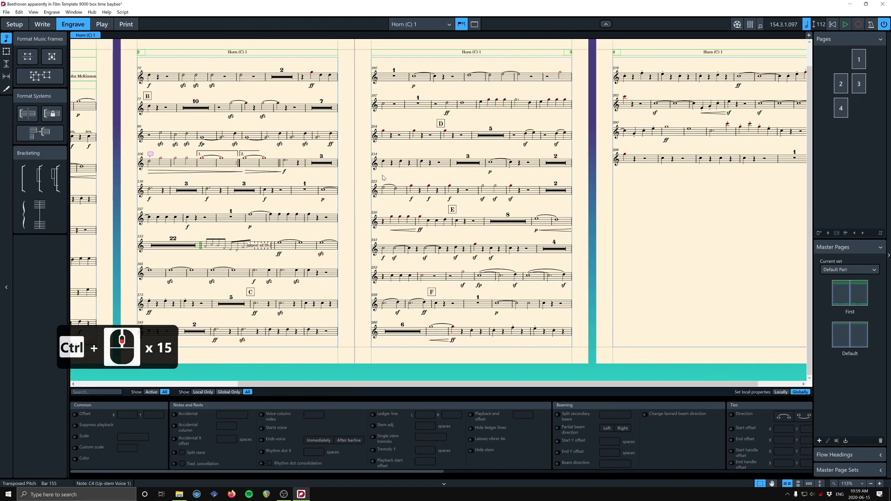
scroll(260, 251, "left", 3)
scroll(260, 250, "right", 1)
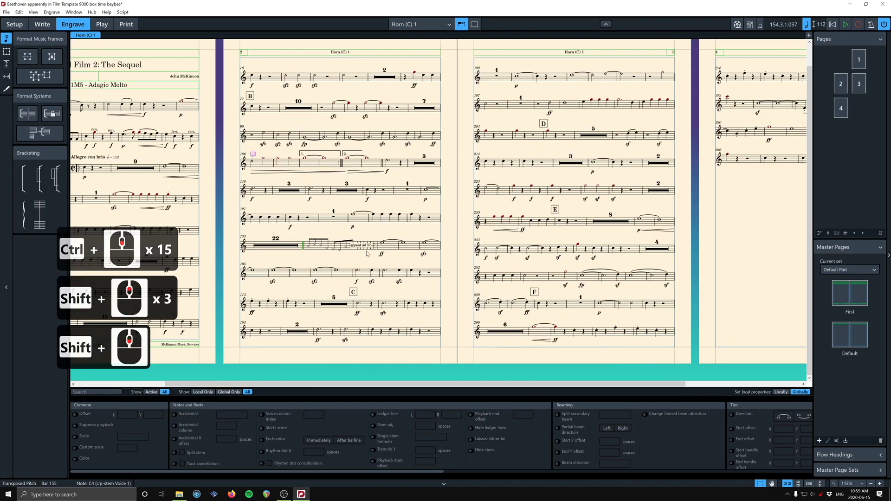
scroll(403, 253, "up", 11)
scroll(404, 253, "up", 4)
scroll(474, 236, "left", 1)
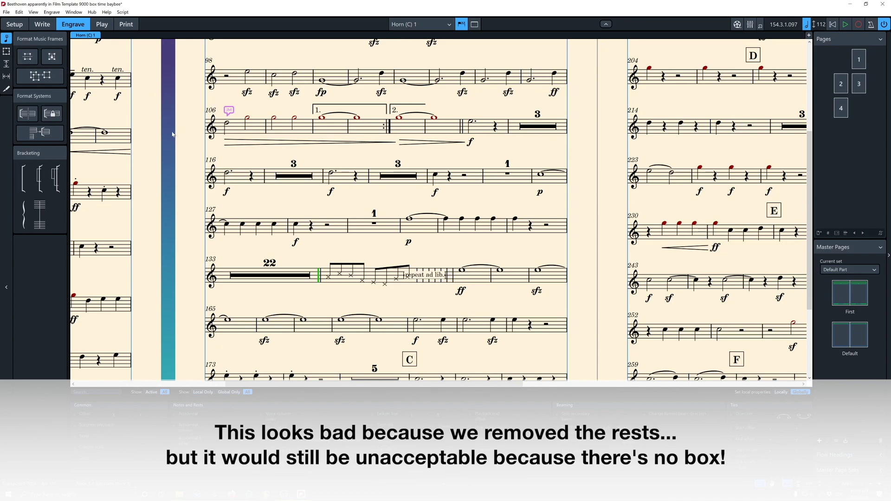
Insert system breaks at bars 162 and 155 of the Horn (C) 1 part to isolate the repeated passage.
left_click(452, 275)
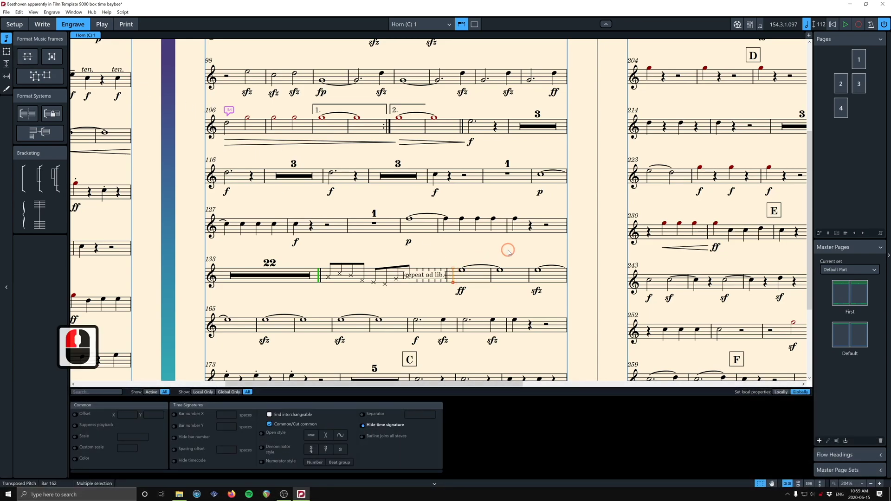
key("shift+s")
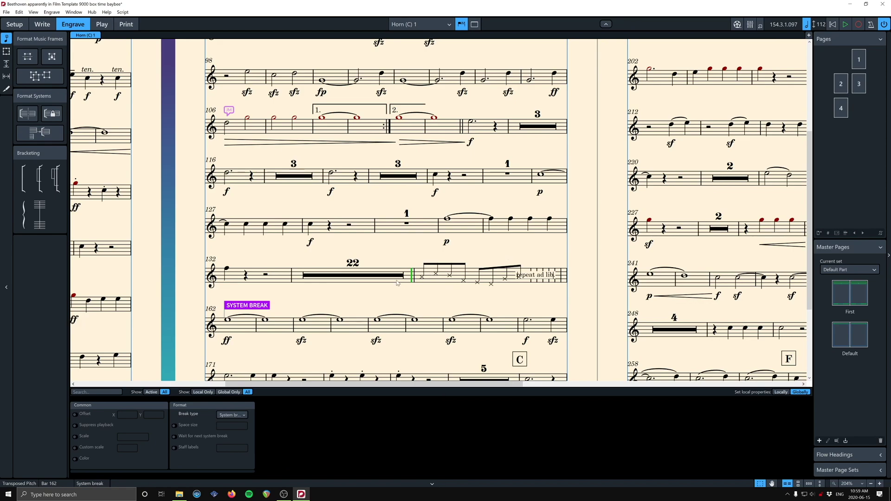
left_click(416, 275)
key("shift+s")
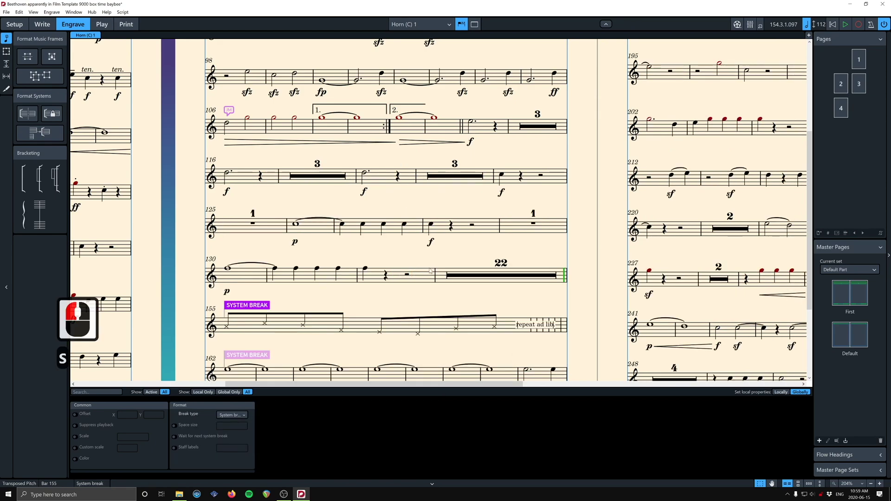
scroll(430, 272, "down", 2)
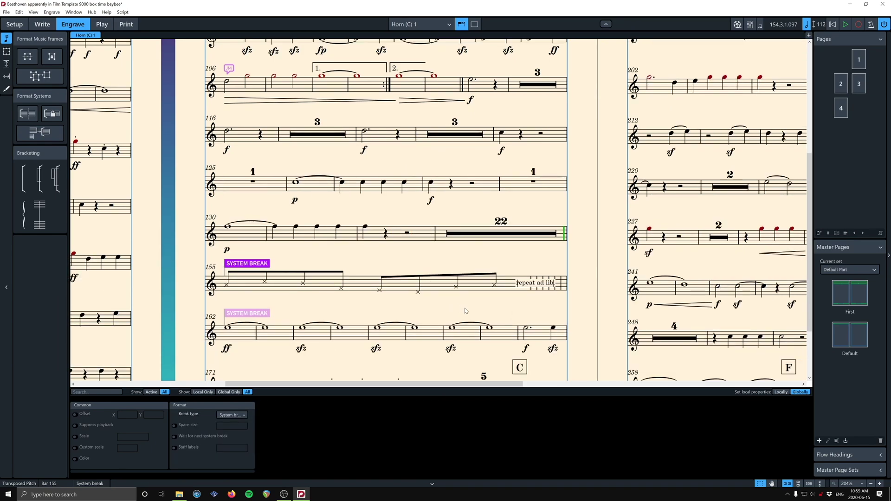
Examine how the repeated cell at bar 155 and its repeat text sit between the system breaks in the Horn (C) 1 part.
scroll(430, 304, "down", 2)
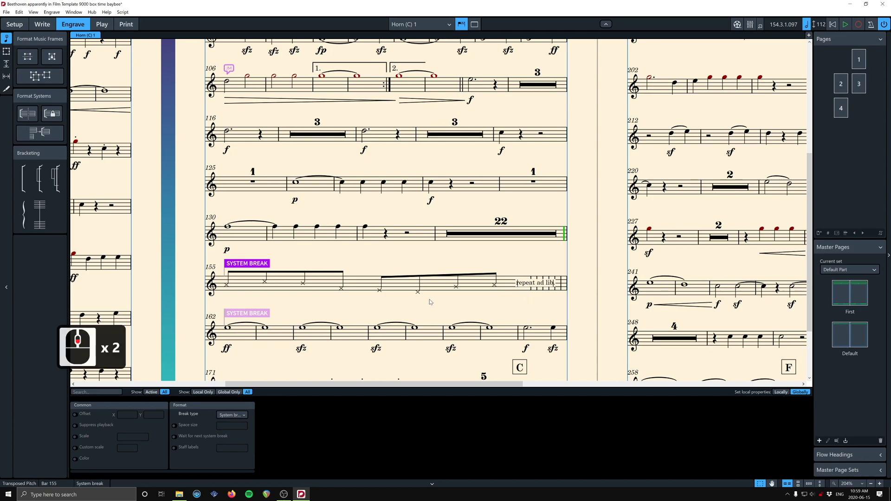
scroll(428, 298, "down", 5)
scroll(410, 302, "down", 4)
scroll(427, 279, "down", 3)
scroll(538, 191, "down", 3)
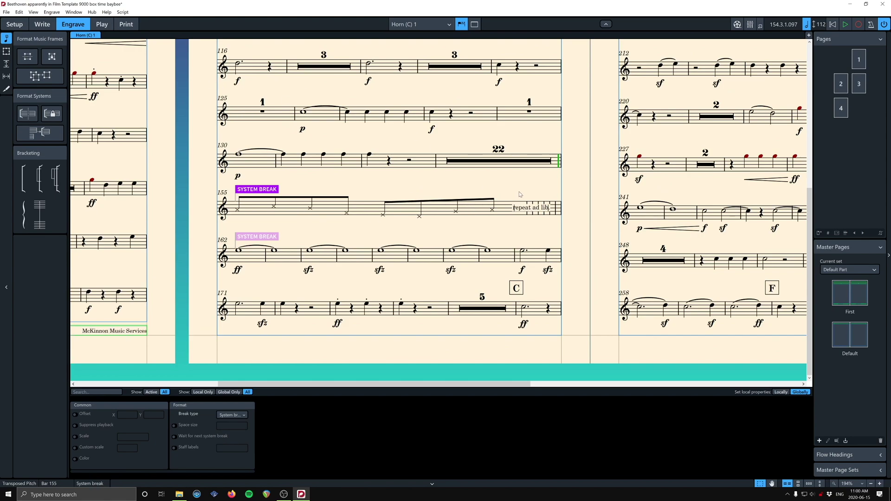
key("XF86Forward")
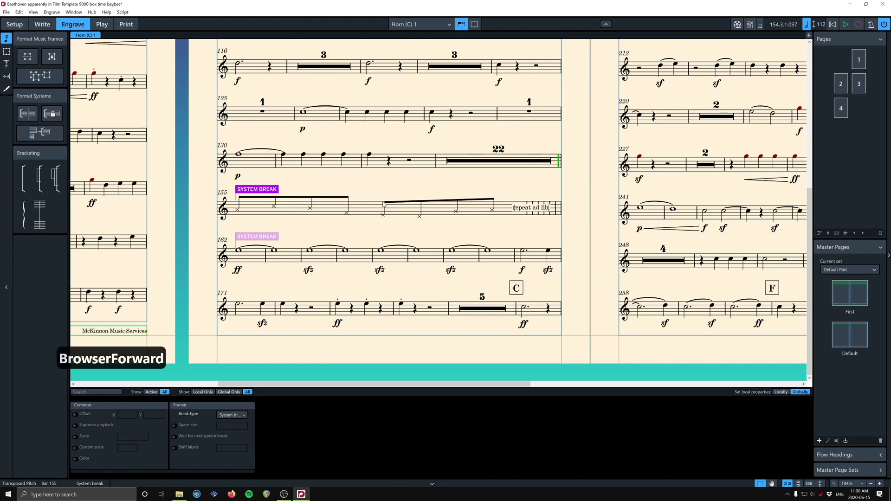
left_click(477, 277)
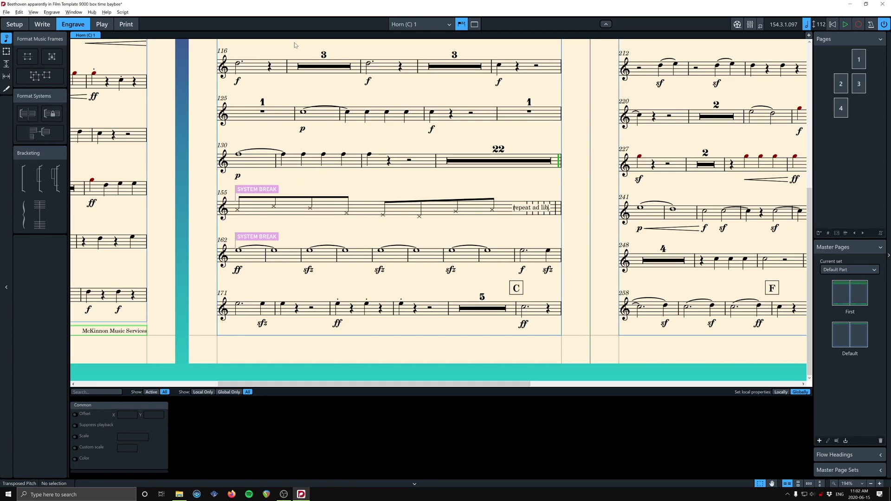
Switch from the Horn (C) 1 part back to the full score and bring the boxed horn cell at bar 155 into view.
left_click(417, 24)
left_click(404, 32)
left_click(251, 248)
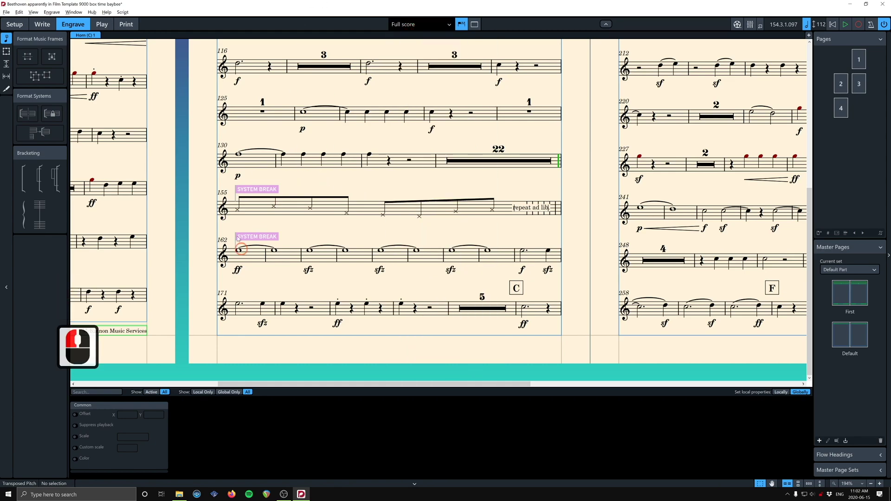
scroll(523, 167, "up", 4, "ctrl")
scroll(522, 168, "down", 5, "ctrl")
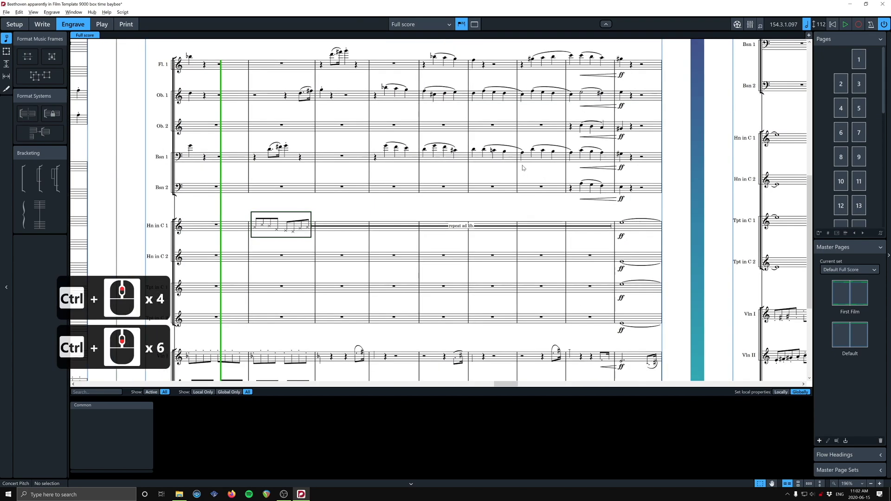
scroll(523, 167, "down", 5, "ctrl")
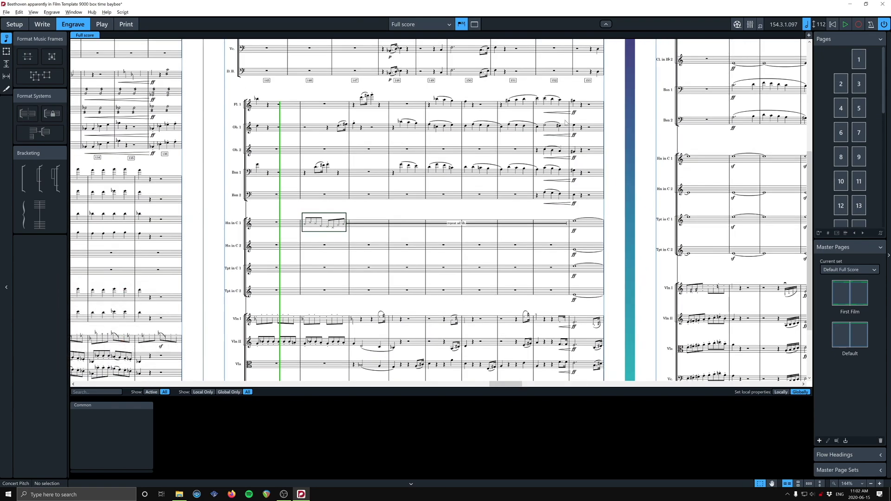
Test how the drawn box reacts to a system break at bar 155 of the full score, and undo the break.
left_click(301, 119)
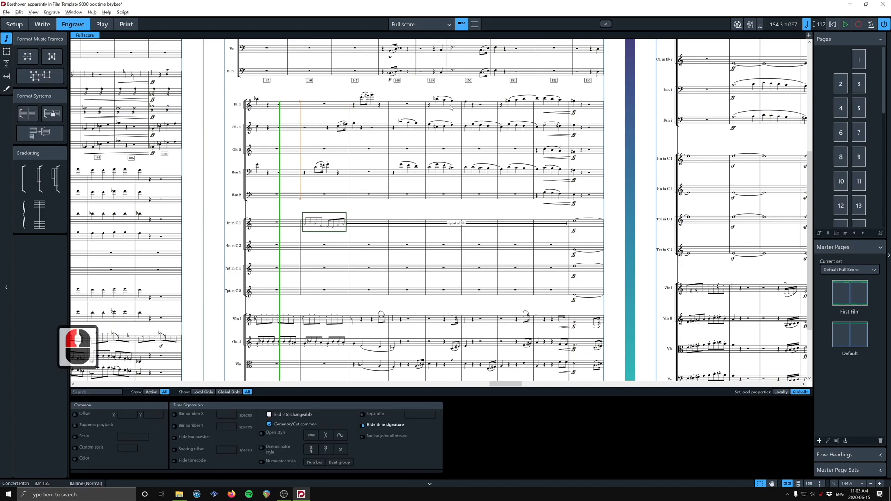
key("shift+s")
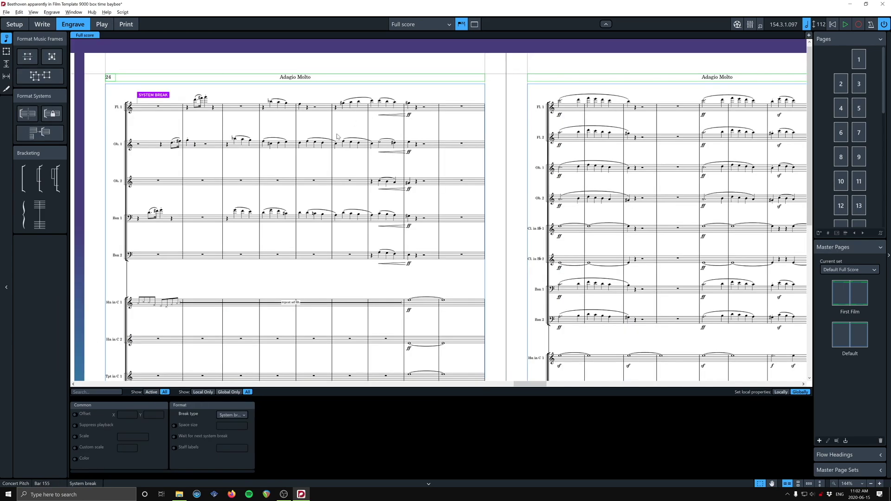
scroll(260, 199, "down", 4)
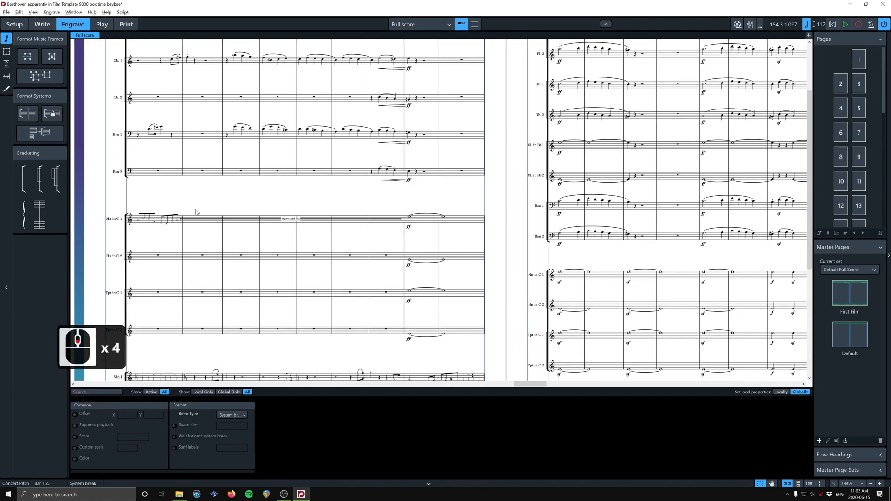
scroll(196, 212, "up", 3)
scroll(196, 212, "down", 4)
scroll(196, 212, "down", 5)
scroll(196, 212, "left", 5)
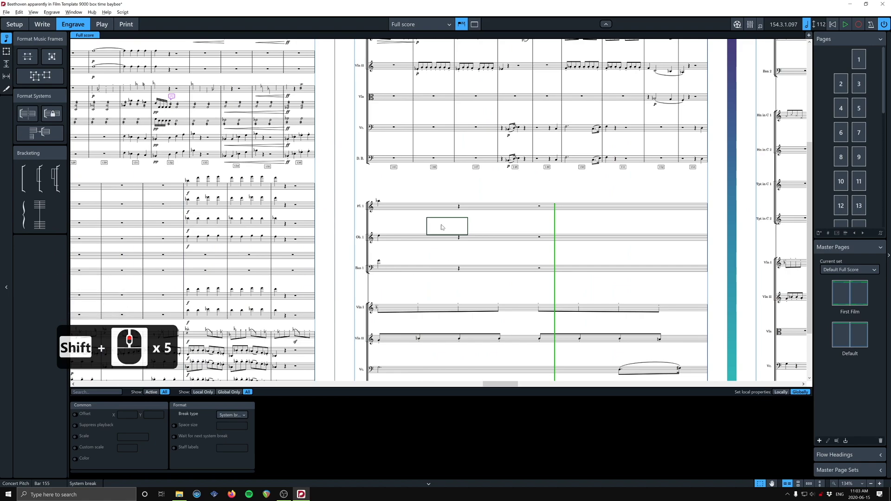
scroll(441, 225, "right", 4)
scroll(441, 224, "left", 4)
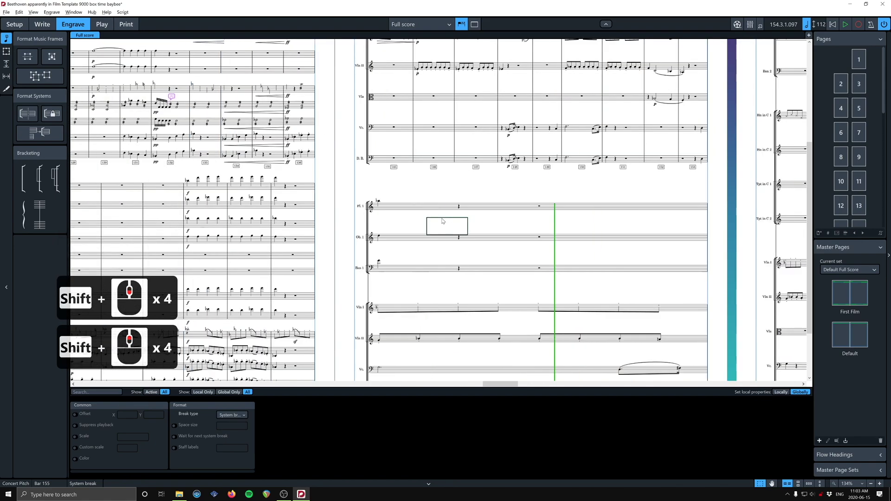
scroll(436, 220, "right", 2)
key("ctrl+z")
key("ctrl+z")
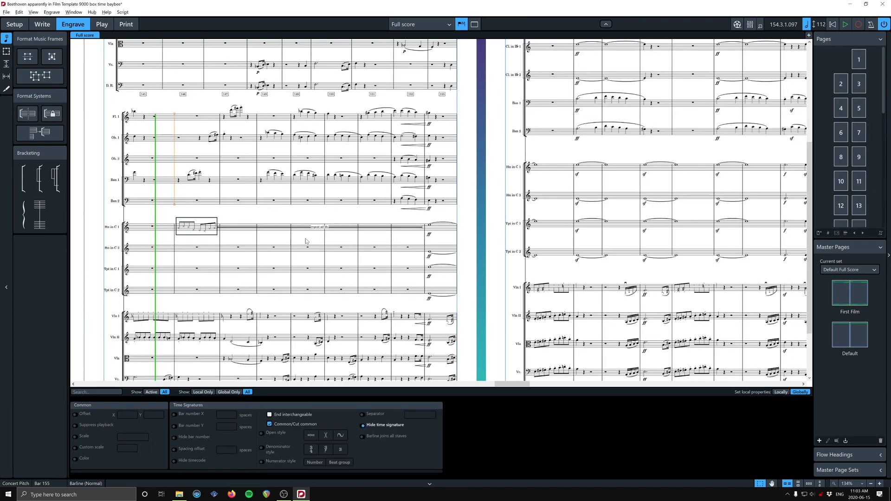
In Write mode, delete the string notes in bar 154 to test how changed spacing affects the box, and undo the deletion.
key("ctrl+2")
scroll(132, 274, "down", 1)
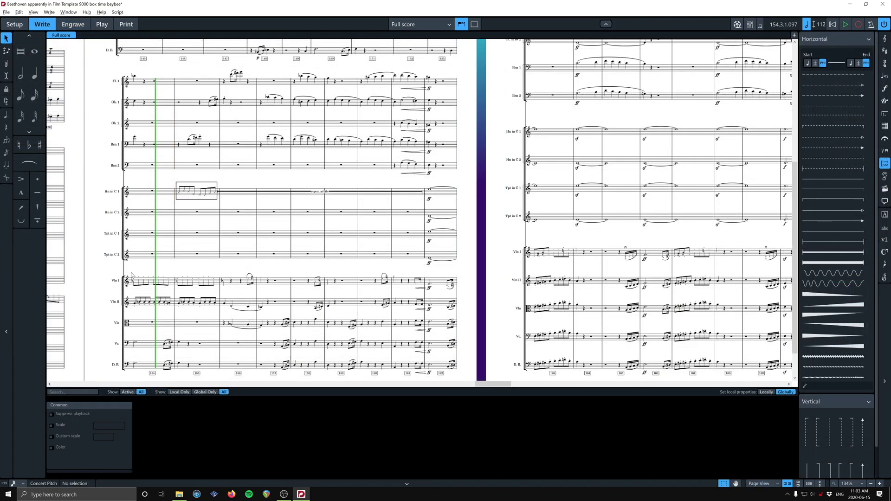
left_click_drag(131, 275, 169, 370)
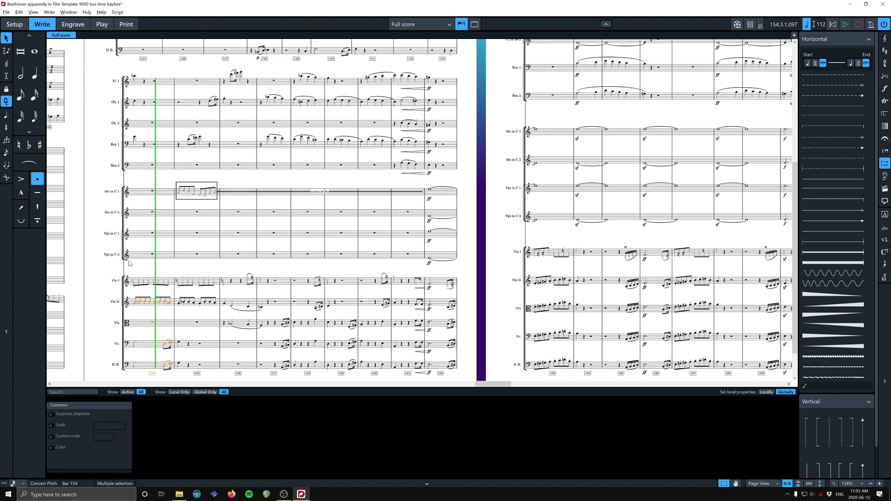
mouse_move(146, 156)
left_mouse_down()
mouse_move(125, 117)
mouse_move(114, 51)
mouse_move(160, 164)
left_mouse_up()
key("BackSpace")
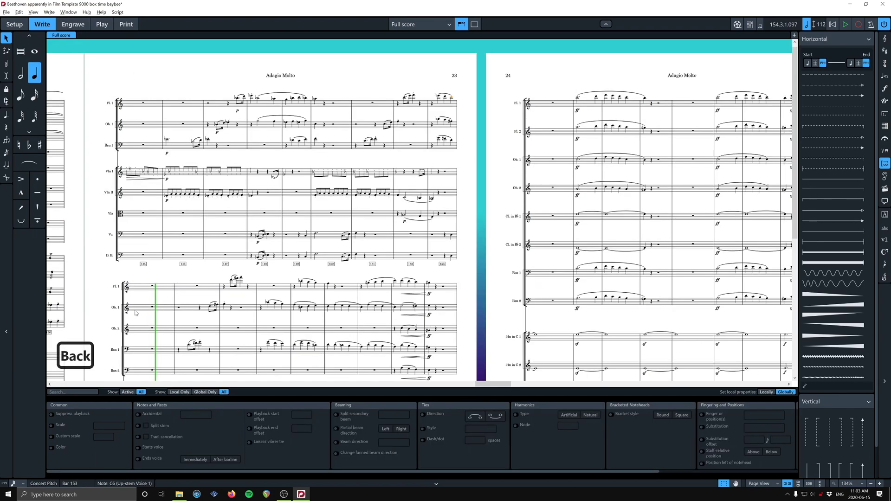
scroll(142, 277, "down", 12)
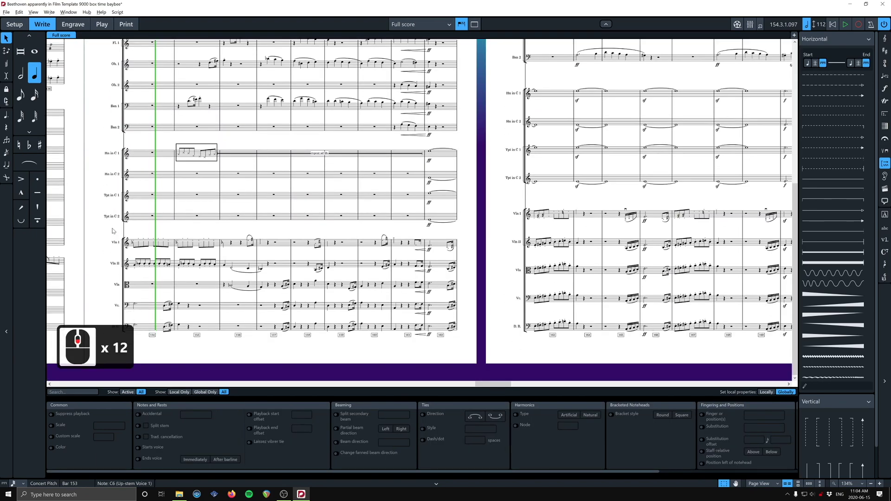
left_click(149, 277)
left_click_drag(182, 347, 114, 234)
key("BackSpace")
scroll(198, 351, "down", 8)
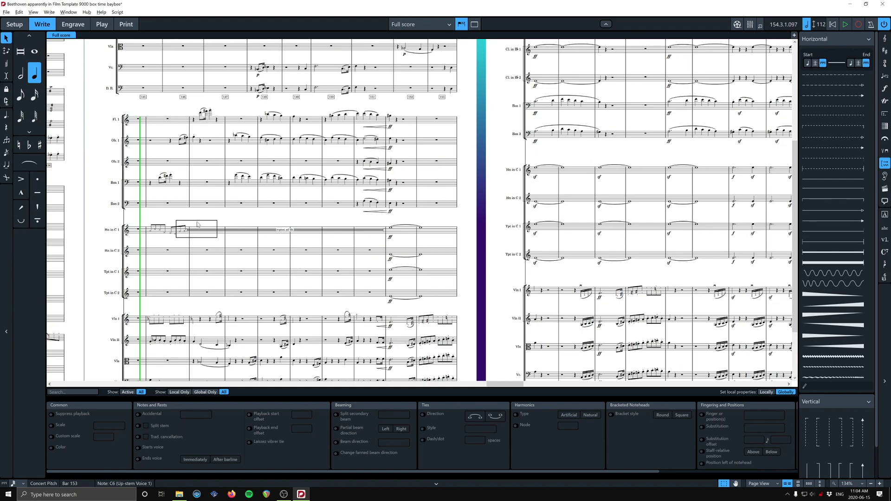
key("ctrl+z")
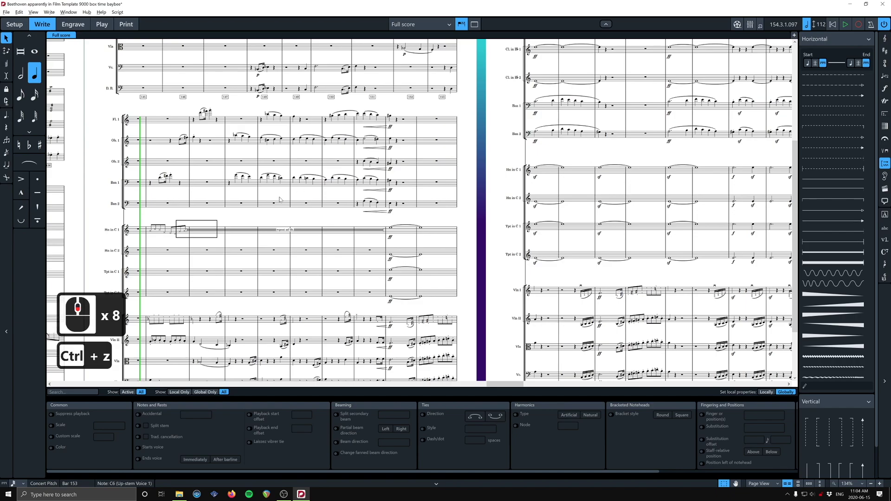
scroll(418, 186, "up", 3)
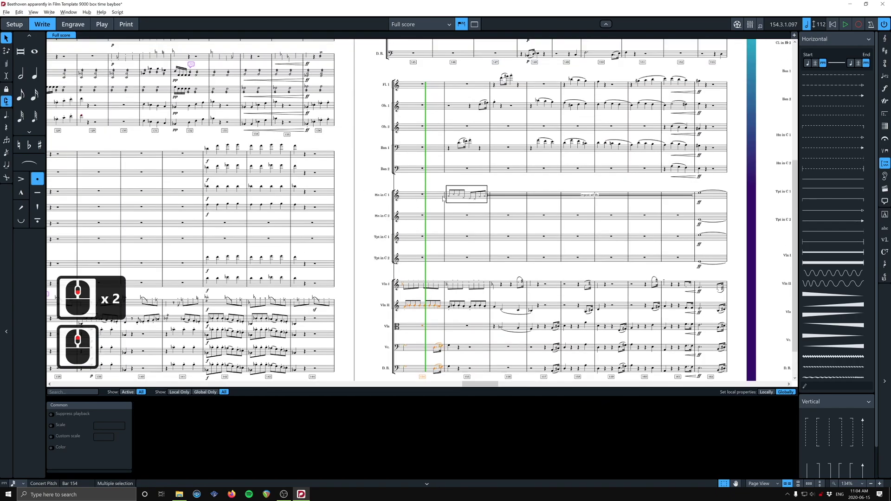
Clear the boxed cell and continuation line from Horn 1, and copy Violin II's bar 155 notes into its staff.
left_click(467, 196)
scroll(467, 196, "up", 8)
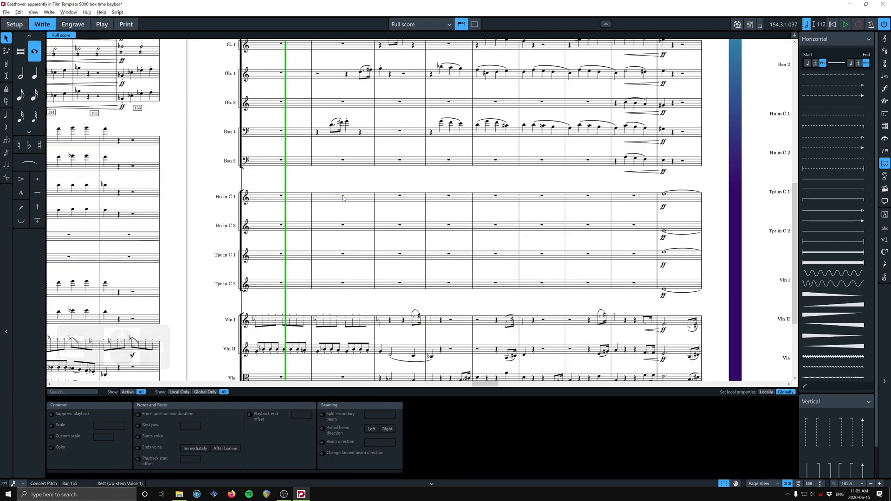
left_click_drag(369, 362, 313, 335)
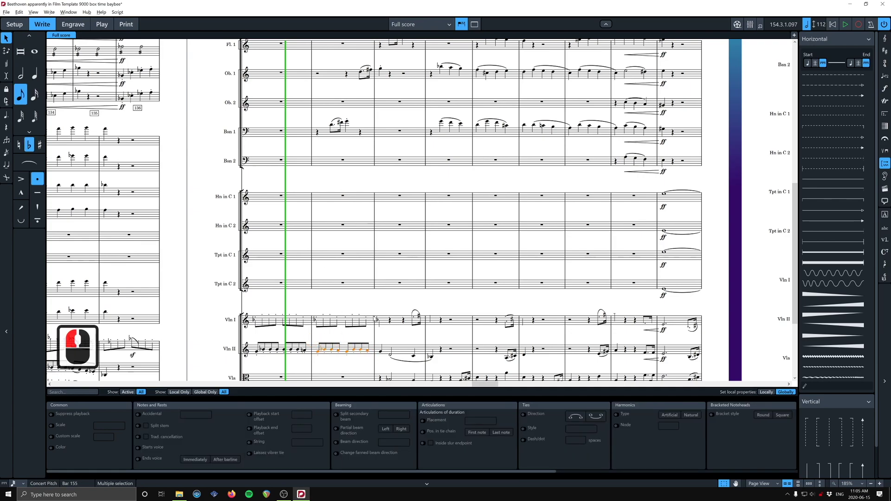
Change the copied notes in Horn 1 at bar 155 to X Noteheads.
right_click(329, 180)
mouse_move(349, 292)
mouse_move(418, 346)
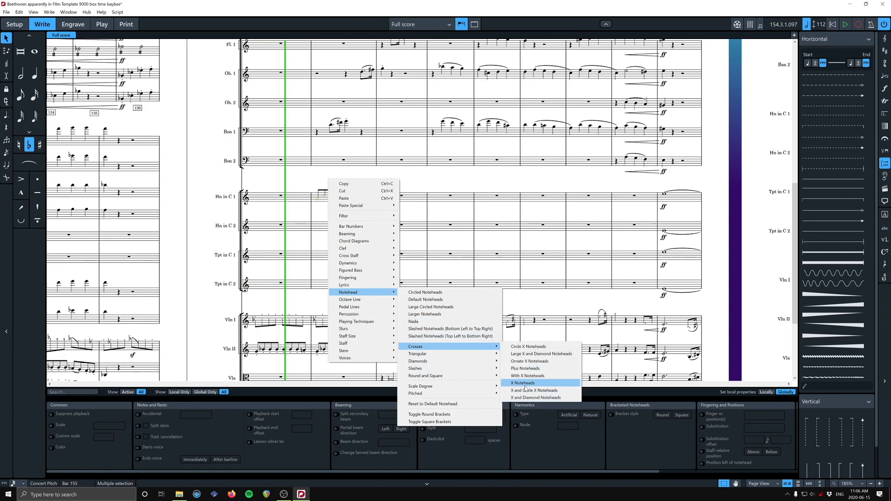
left_click(524, 383)
left_click(418, 173)
scroll(418, 173, "up", 19)
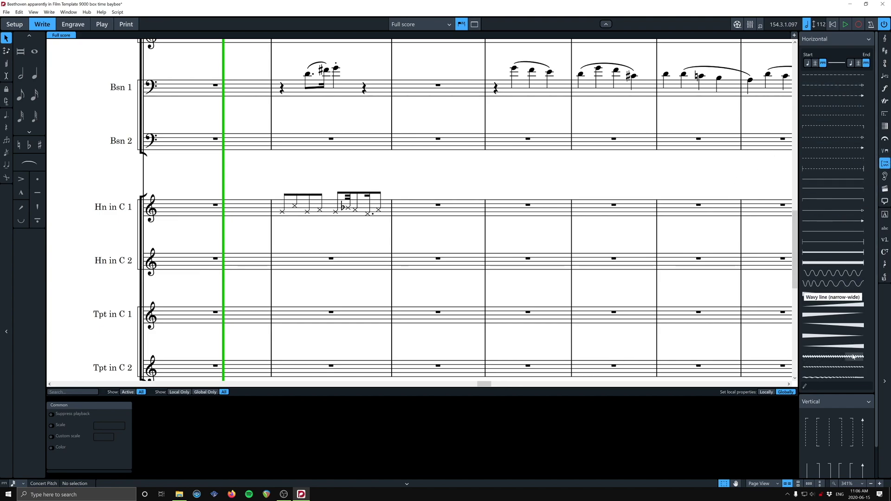
Duplicate the horizontal line "Solid line with inward-pointing hooks" as "box top" and set its body style to Solid line body (thick).
left_click(804, 387)
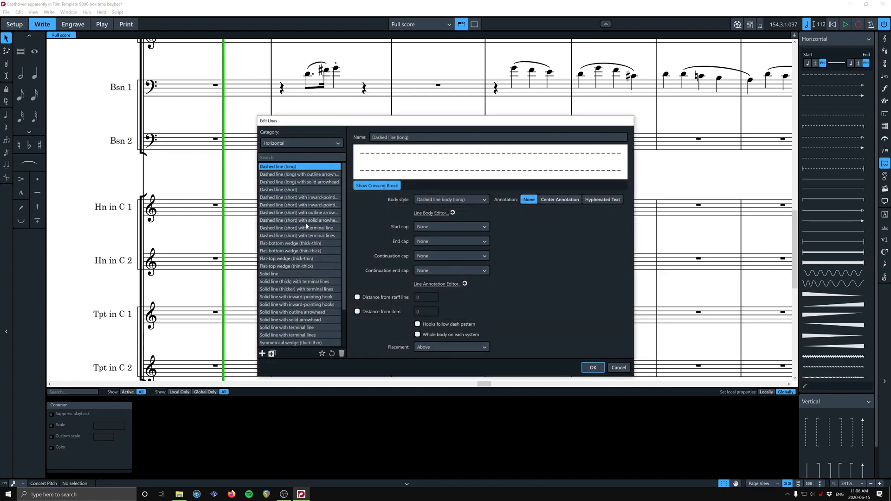
left_click(306, 281)
scroll(308, 279, "down", 1)
left_click(314, 282)
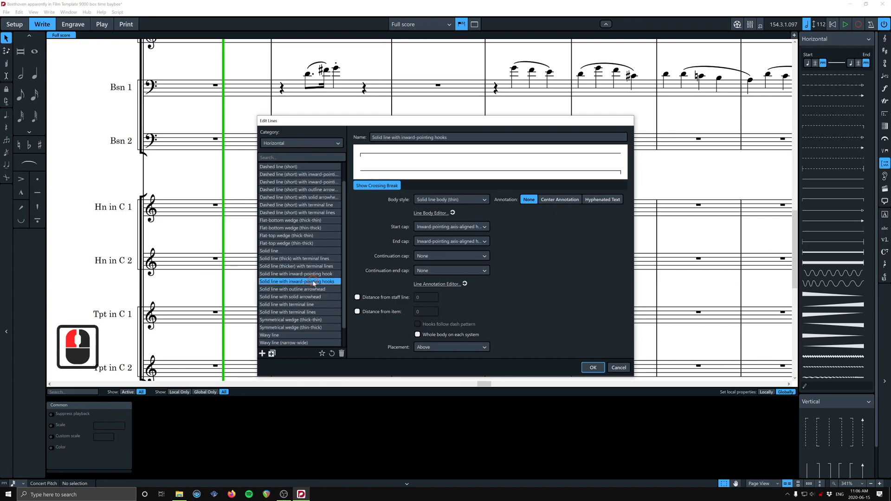
left_click(331, 281)
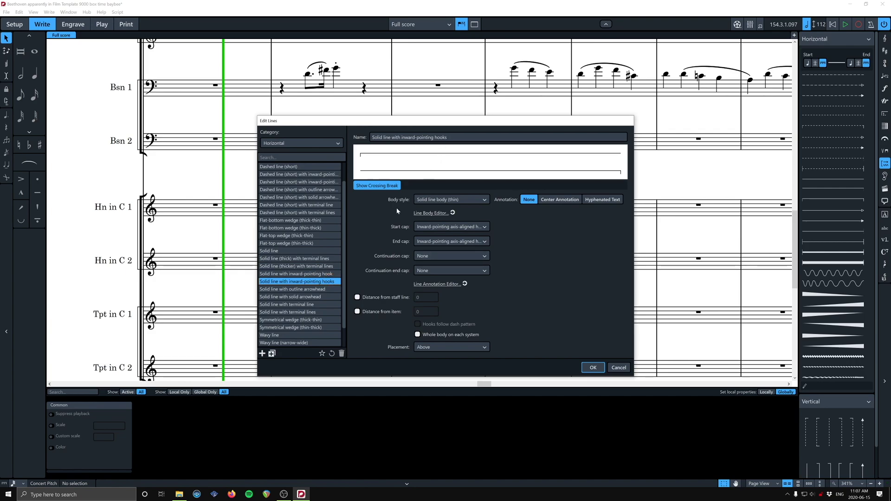
left_click(272, 354)
left_click(355, 138)
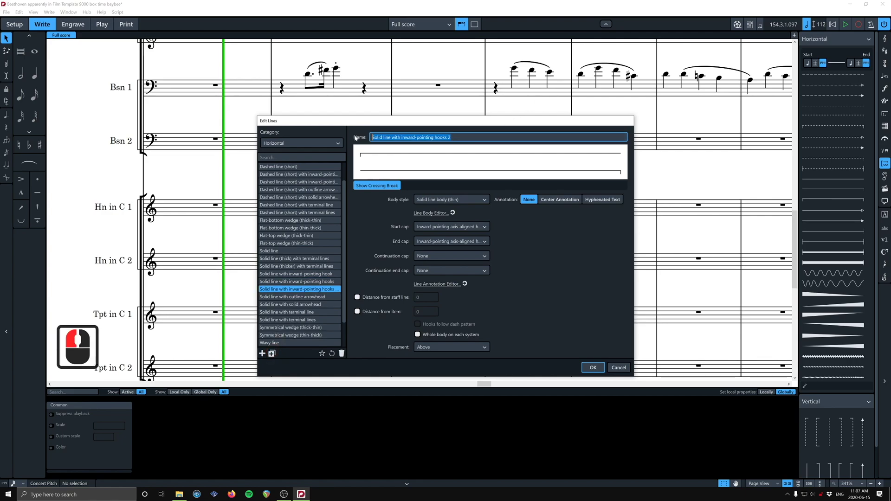
type("bo")
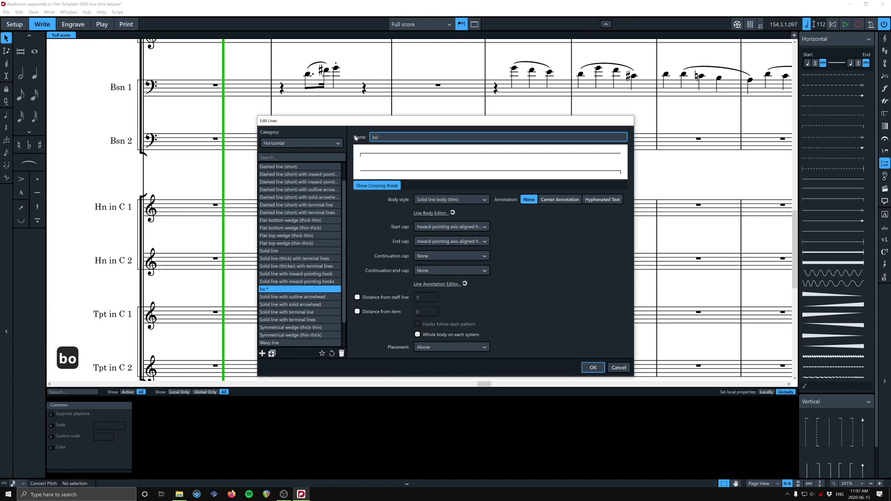
type("x top")
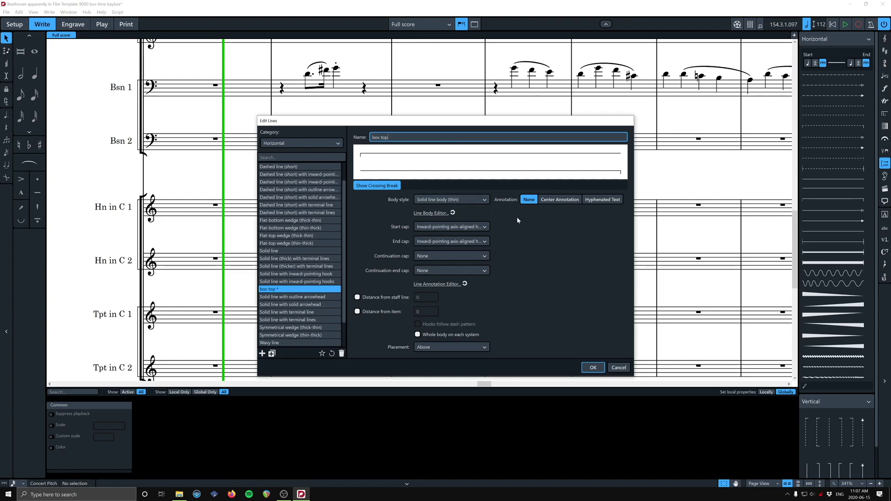
left_click(471, 199)
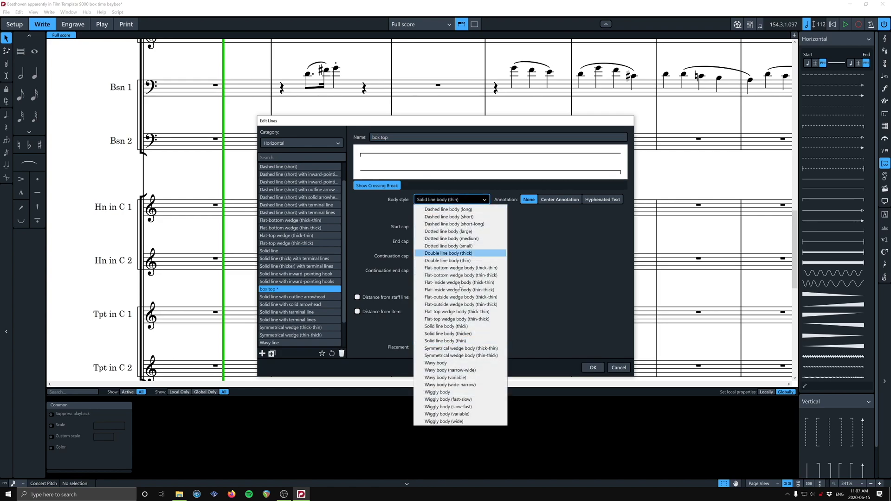
left_click(451, 327)
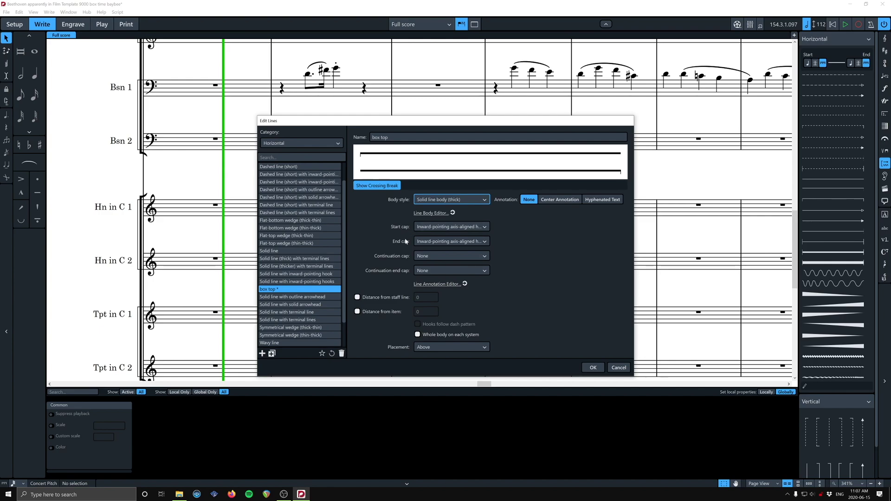
In the line annotation editor, duplicate the hook "Inward-pointing axis-aligned hook" and name the copy "box hook".
left_click(442, 285)
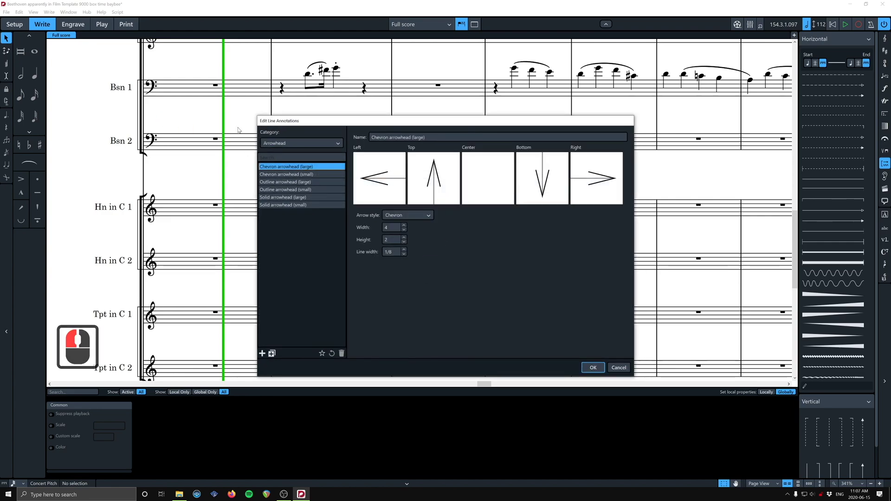
left_click(291, 144)
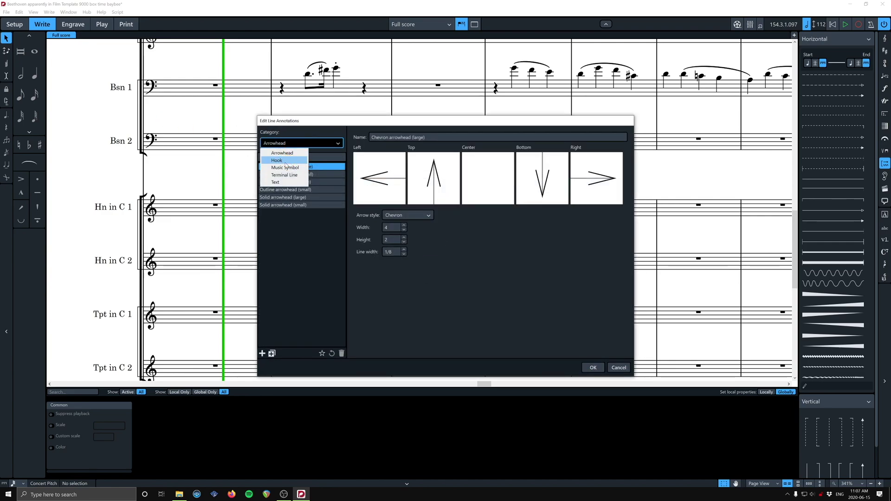
left_click(277, 161)
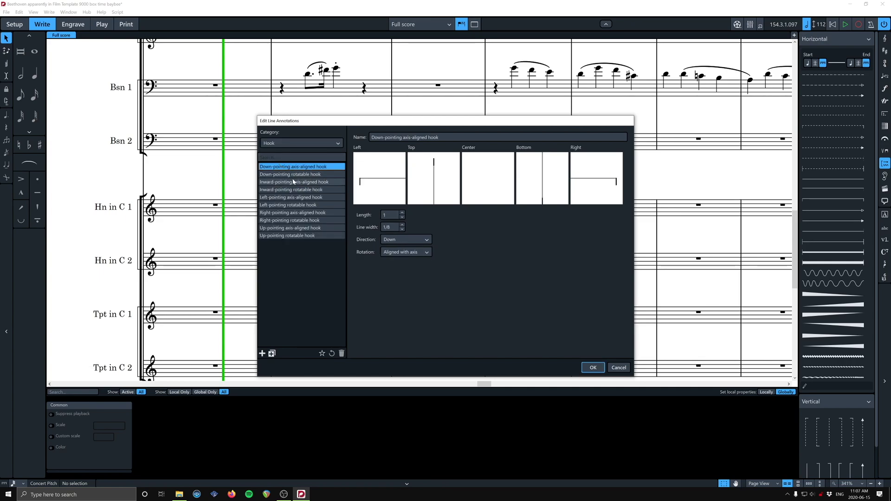
left_click(298, 228)
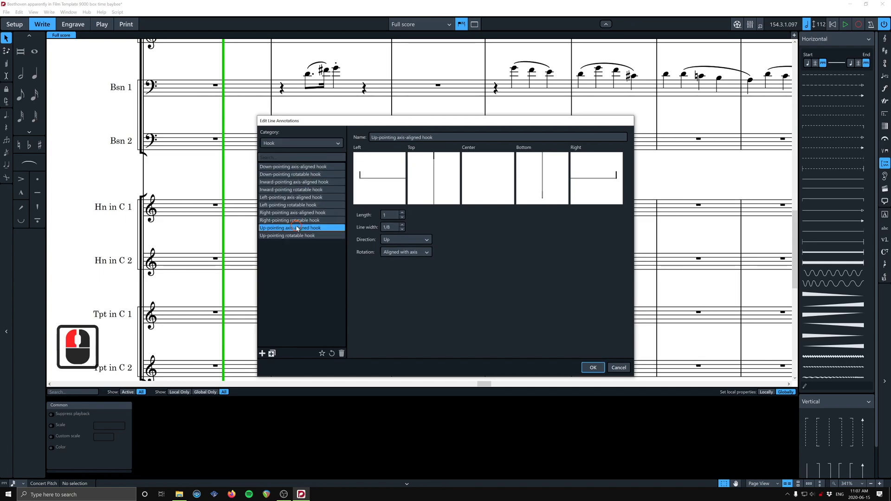
left_click(294, 183)
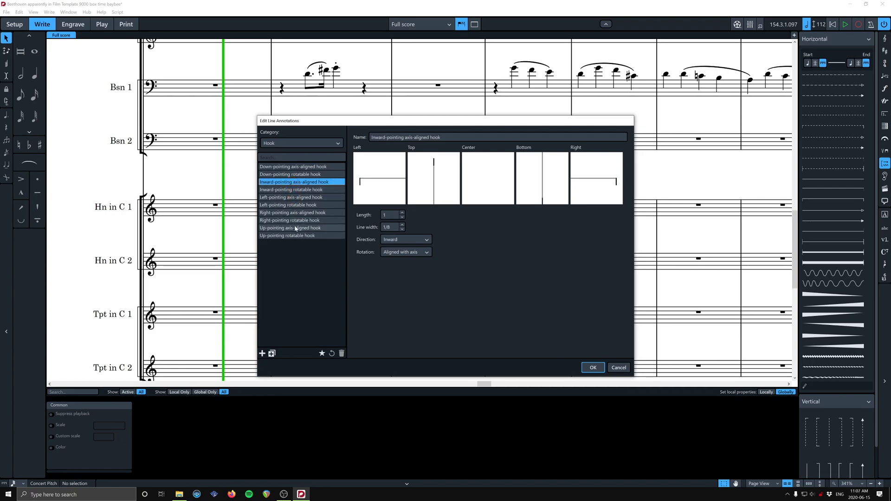
left_click(295, 228)
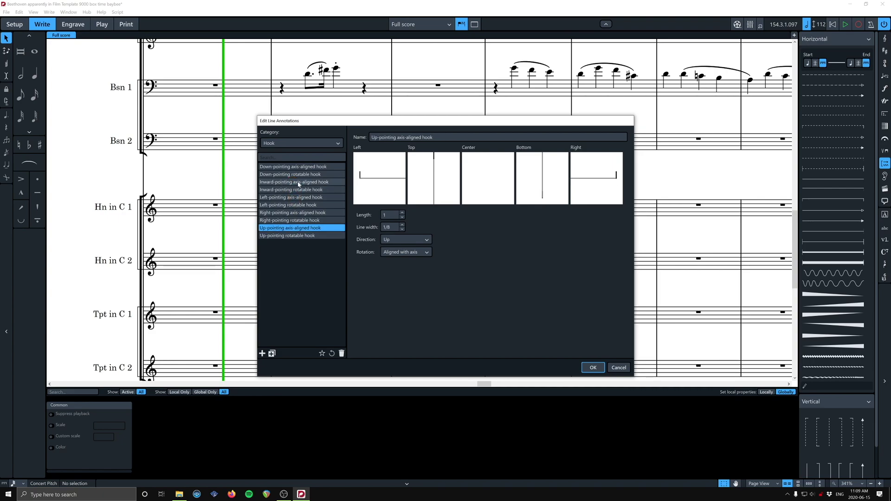
left_click(298, 184)
left_click(272, 354)
left_click(377, 138)
triple_click(438, 137)
type("box hook")
Set the "box hook" annotation's length to 5 and its line width to 1/2, and apply the annotation changes.
double_click(390, 215)
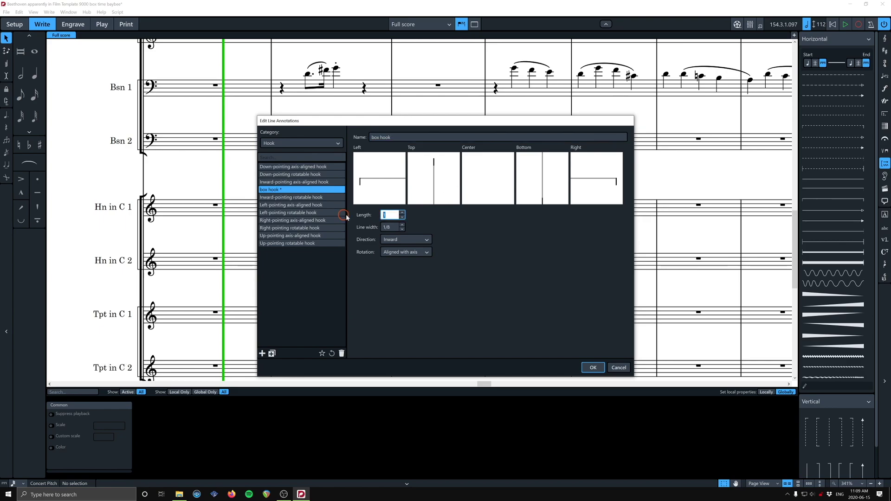
type("5")
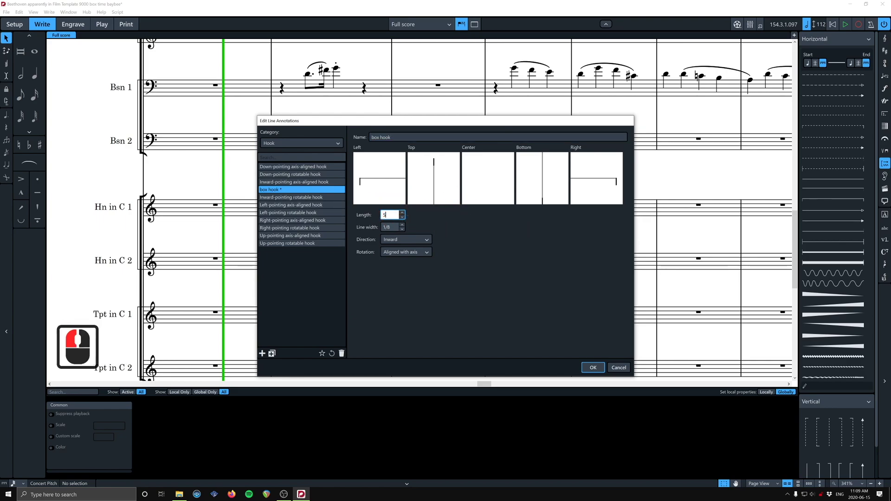
left_click(376, 229)
left_click(402, 224)
left_click(402, 225)
left_click(402, 225)
left_click(402, 224)
left_click(402, 224)
left_click(402, 224)
left_click(402, 224)
left_click(402, 224)
left_click(402, 230)
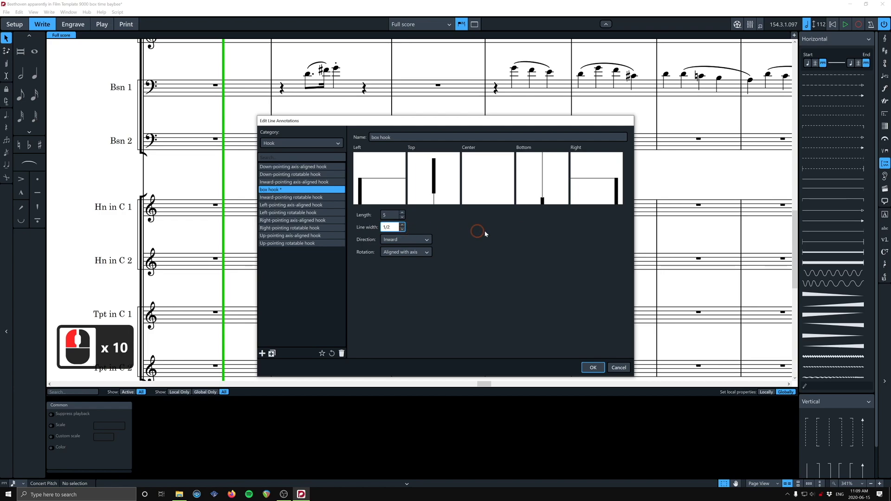
left_click(593, 368)
Set both the start cap and the end cap of the "box top" line to box hook.
left_click(437, 226)
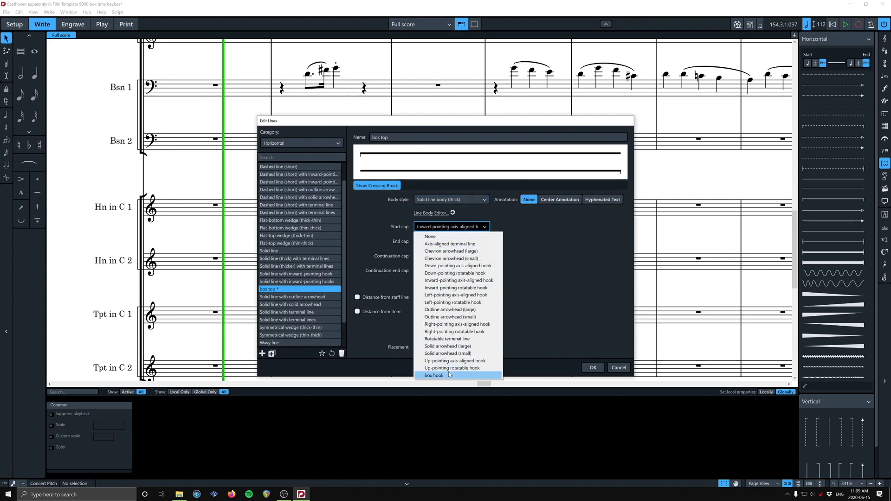
left_click(434, 376)
left_click(437, 241)
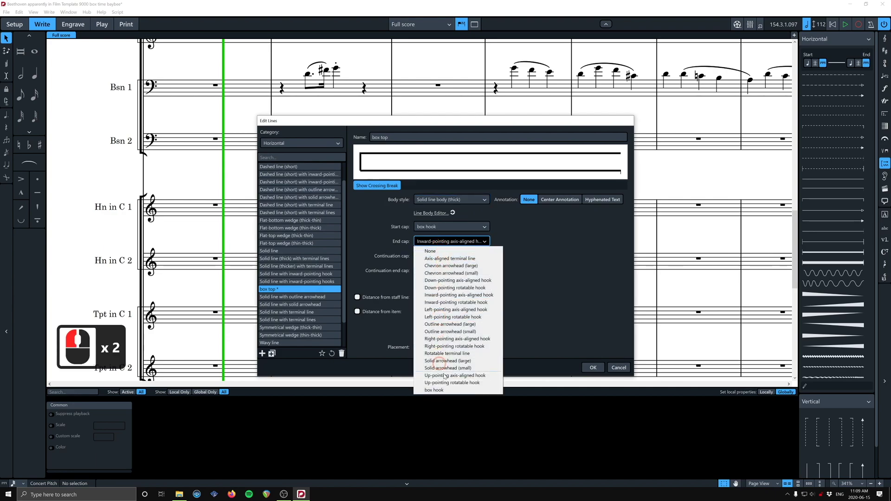
left_click(435, 390)
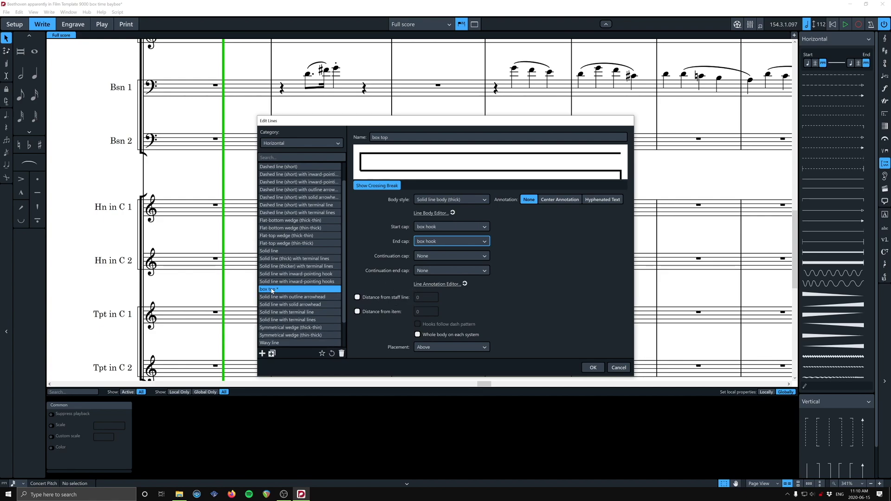
Duplicate "box top" as "box bottom" with its placement set to Below, and apply the line edits.
left_click(272, 354)
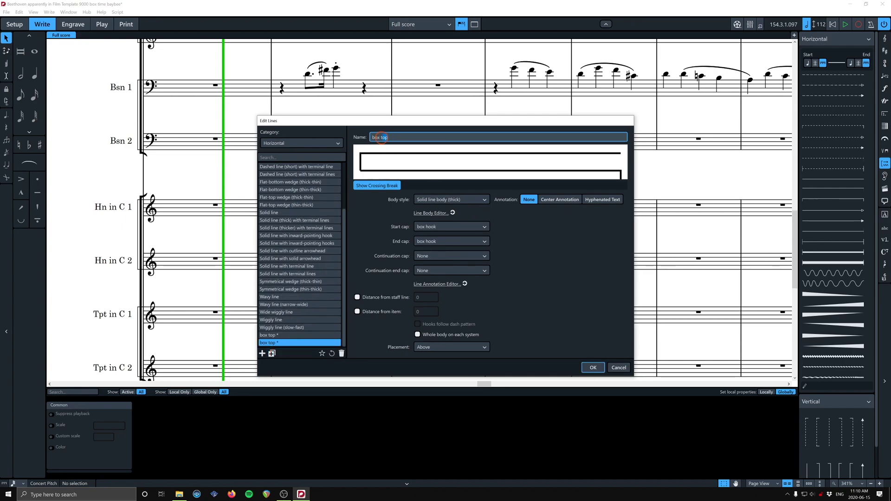
double_click(478, 136)
type("bottom")
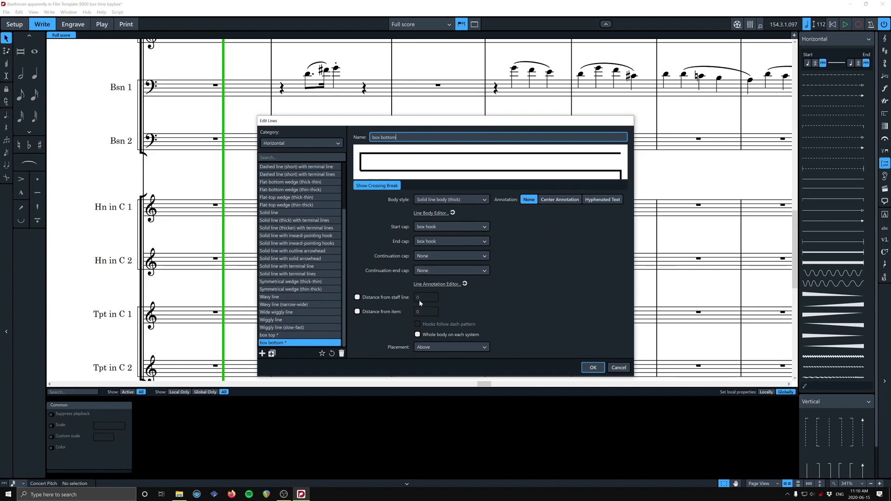
left_click(423, 346)
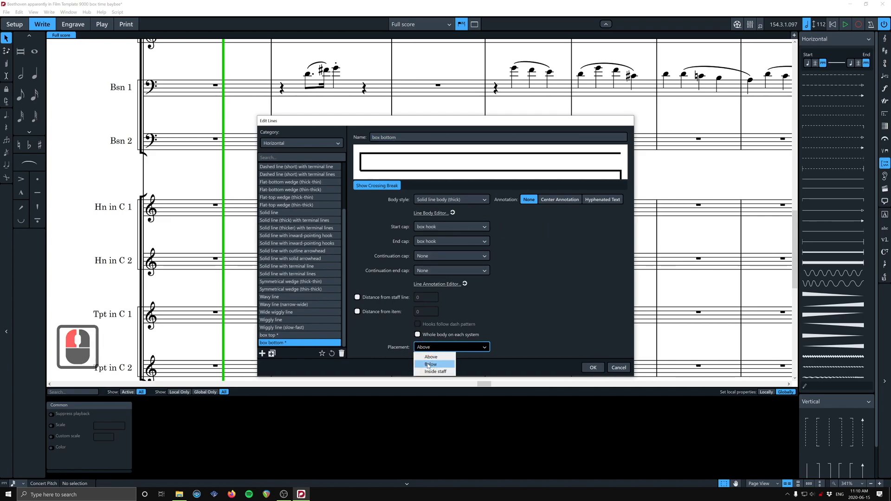
left_click(427, 366)
left_click(557, 272)
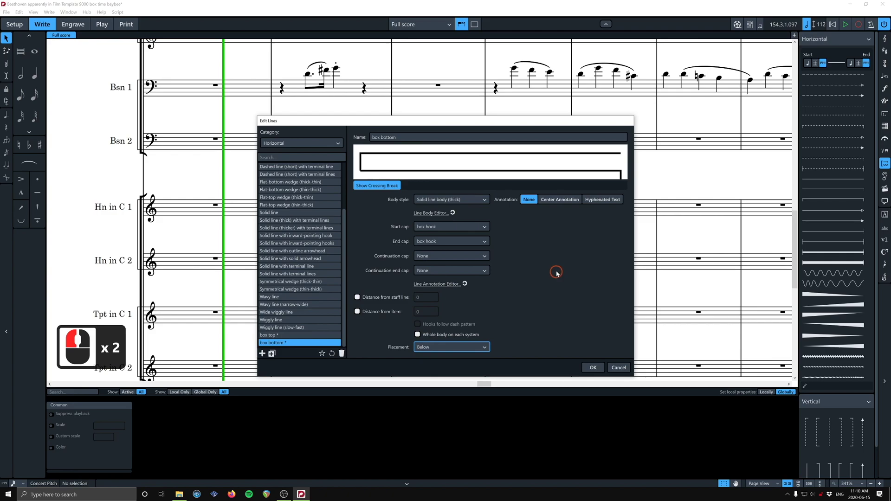
left_click(592, 368)
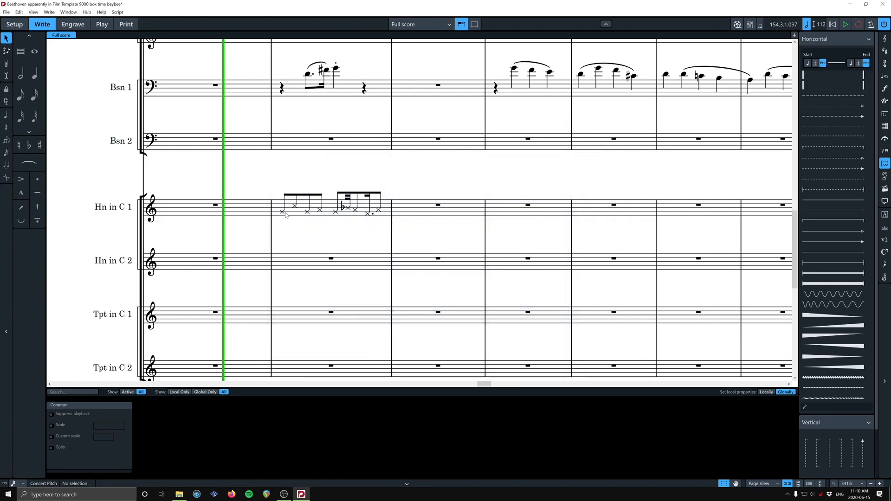
Add the "box top" line above all the X-notehead notes in Horn 1 at bar 155.
double_click(853, 76)
double_click(853, 75)
left_click(301, 223)
left_click_drag(264, 175, 398, 232)
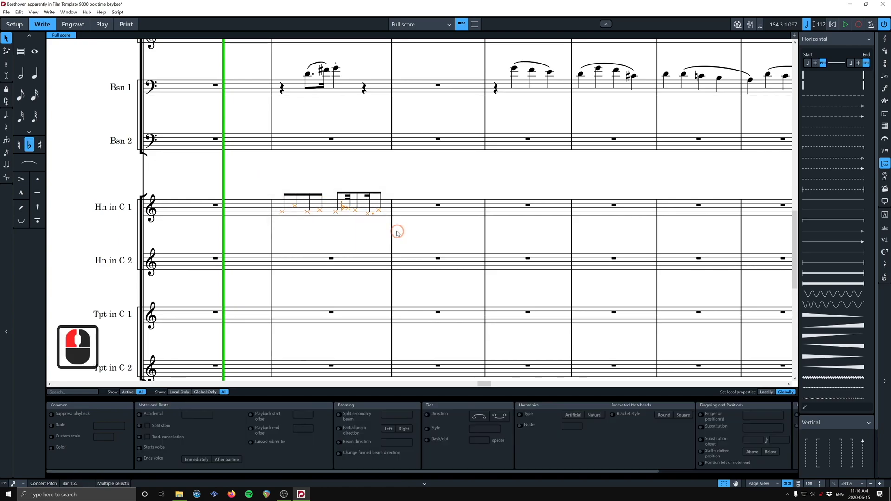
left_click(805, 79)
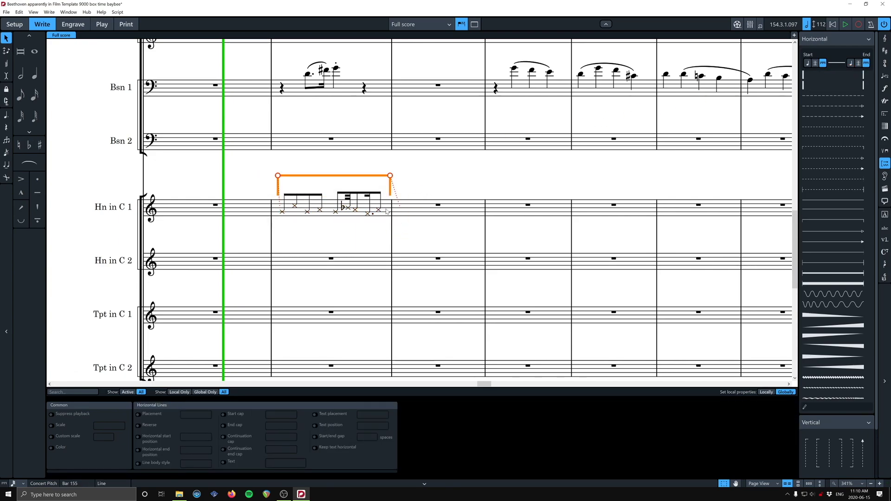
Add the "box bottom" line below the same Horn 1 notes in bar 155.
left_click(281, 213)
left_click(362, 208)
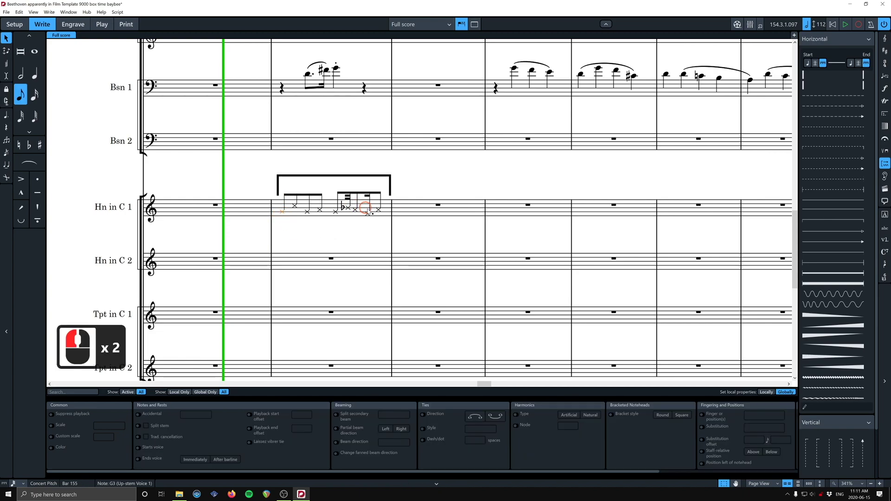
left_click(377, 211, "shift")
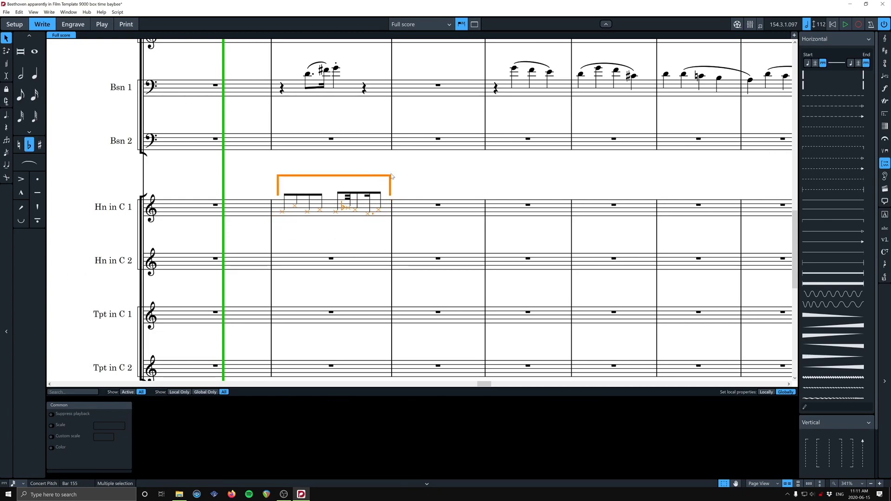
left_click(819, 85)
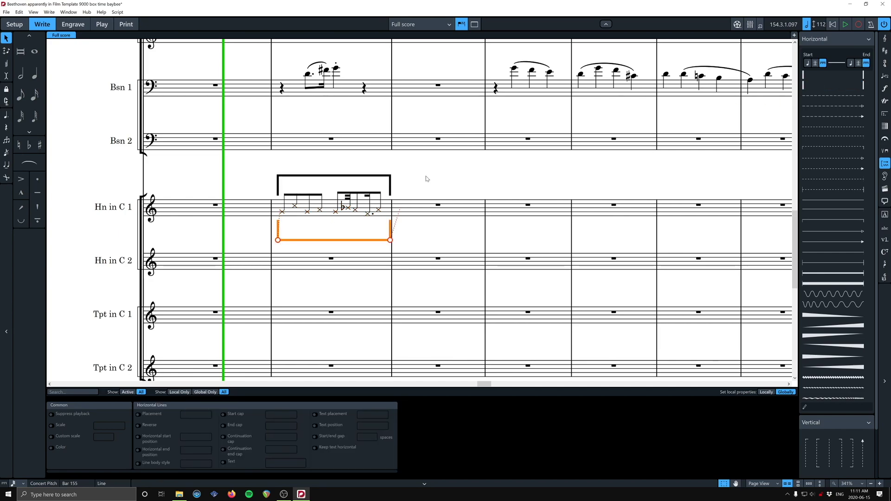
left_click(329, 236)
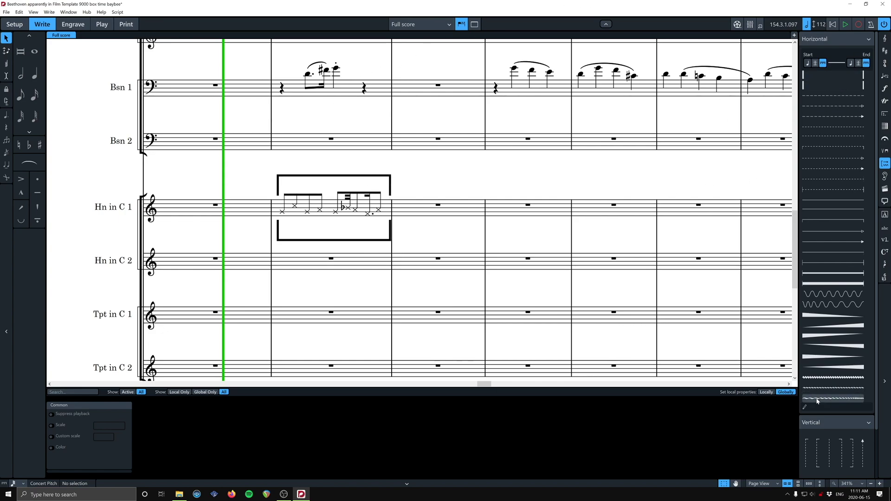
Enable a custom distance from the staff line for the "box bottom" line and set it to -3.
left_click(805, 407)
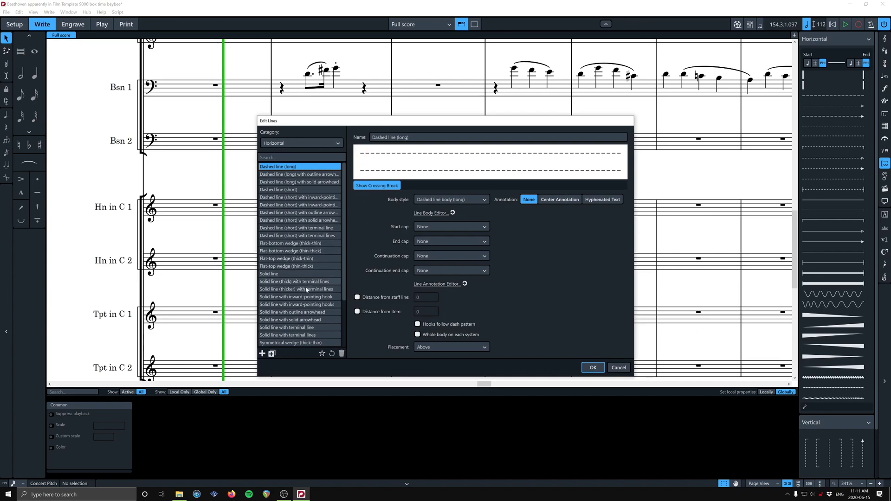
scroll(272, 325, "down", 11)
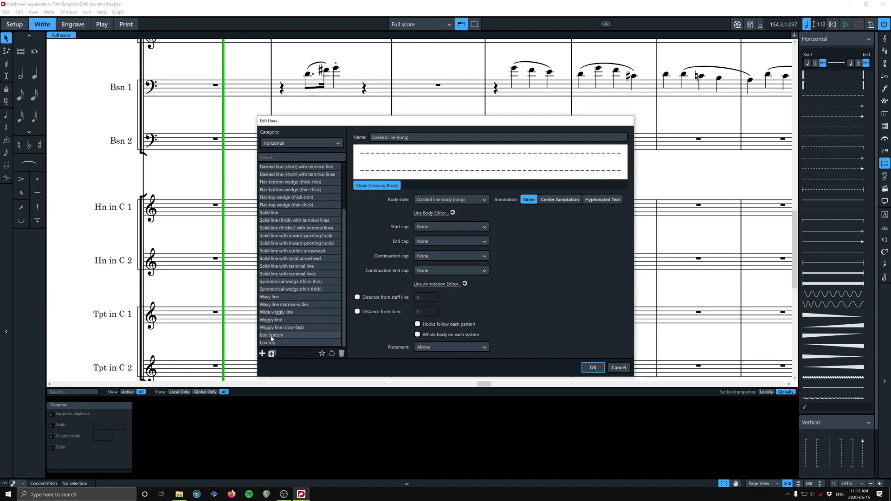
left_click(272, 336)
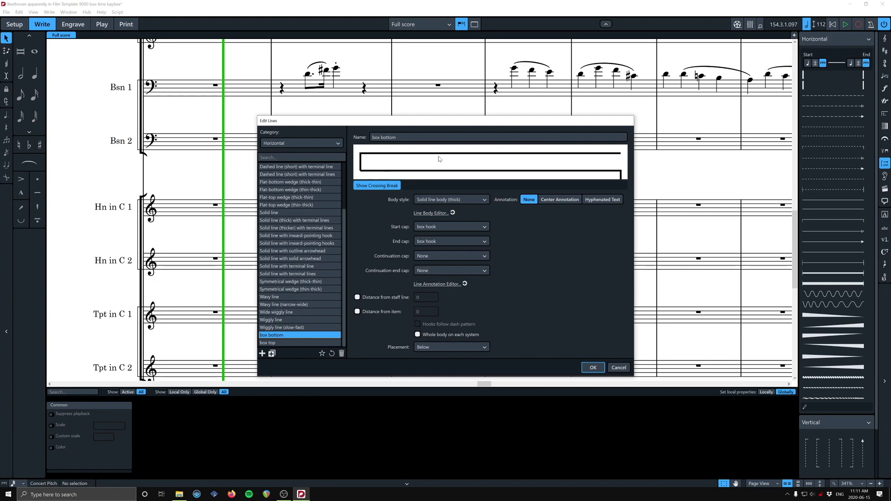
left_click_drag(426, 124, 590, 56)
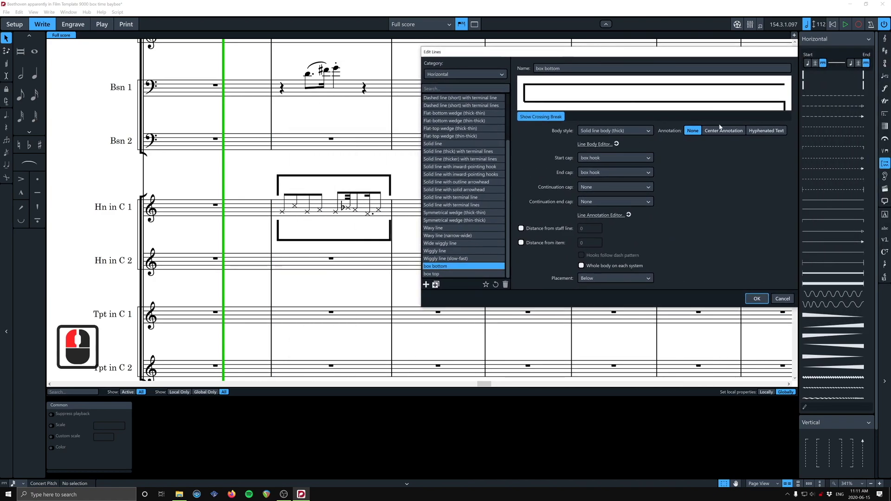
left_click(520, 229)
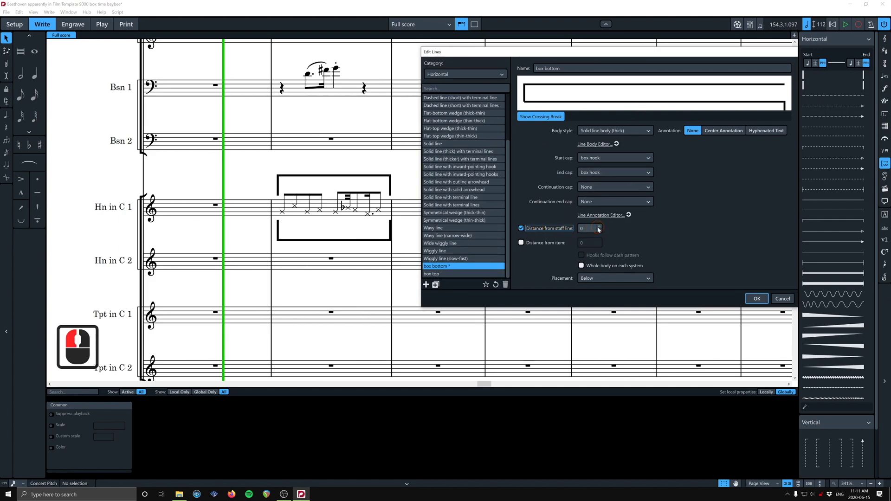
left_click(599, 232)
left_click(599, 232)
left_click(599, 232)
left_click(598, 232)
left_click(599, 232)
left_click(599, 233)
left_click(598, 232)
left_click(599, 232)
left_click_drag(595, 229, 578, 230)
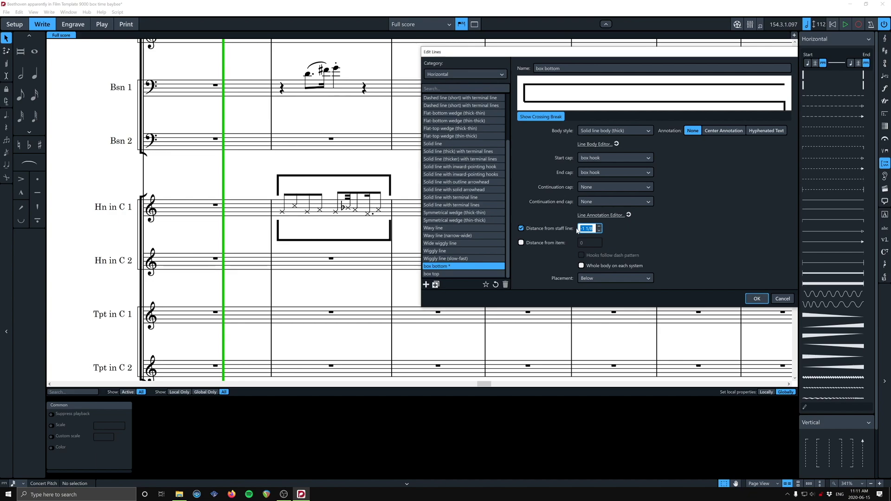
type("-3")
left_click(704, 247)
Enable a distance from the staff line of -3 for the "box top" line and apply the line edits.
left_click(460, 275)
left_click(536, 229)
double_click(553, 231)
type("-3")
left_click(757, 298)
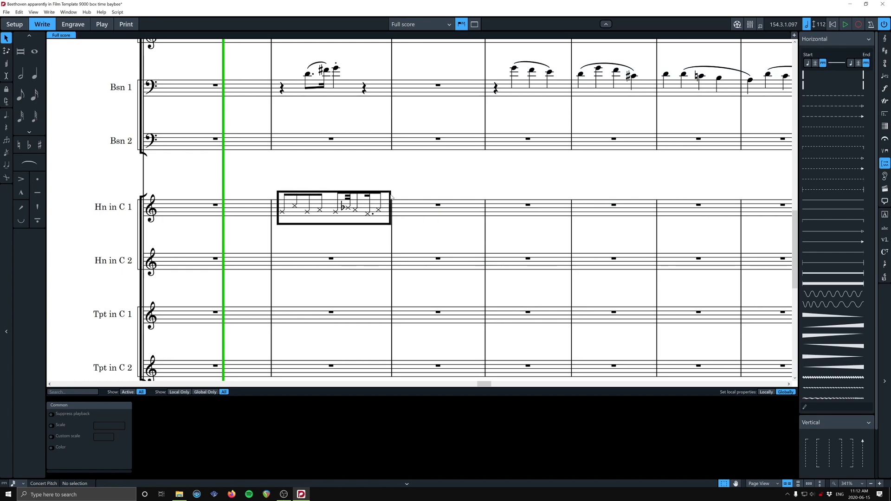
Set the distance from the staff line to -2 for both "box top" and "box bottom", and apply the edits.
left_click(805, 407)
scroll(437, 274, "down", 12)
left_click(437, 275)
left_click(589, 228)
key("BackSpace")
type("2")
left_click(445, 266)
left_click(588, 228)
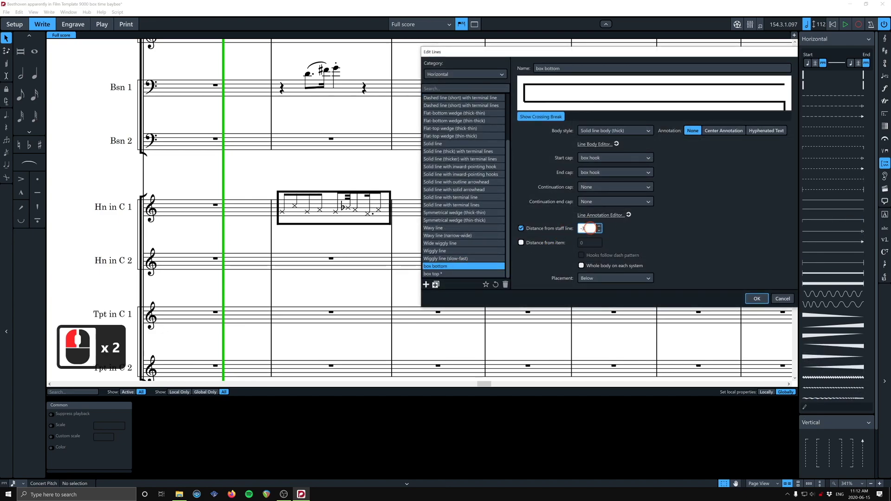
type("2")
left_click(757, 298)
left_click(344, 175)
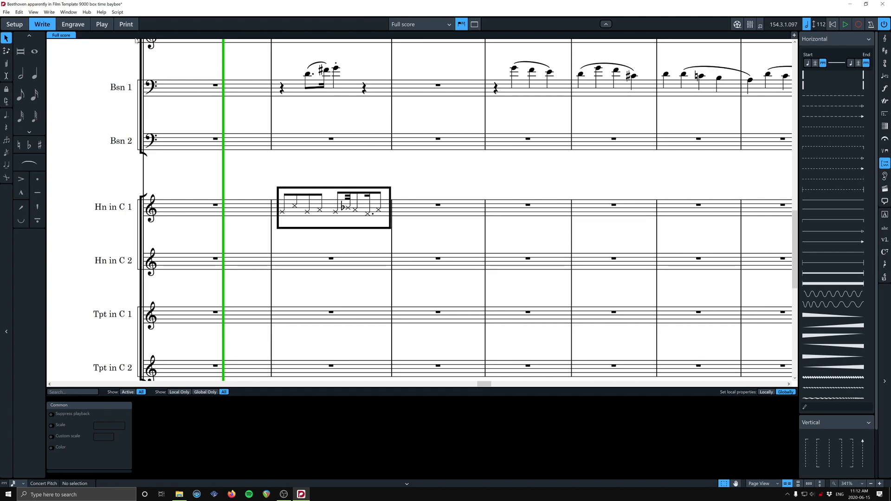
In Engrave mode, insert a system break at the barline starting bar 155, just before the boxed Horn 1 notes.
left_click(73, 24)
left_click(236, 120)
left_click(270, 125)
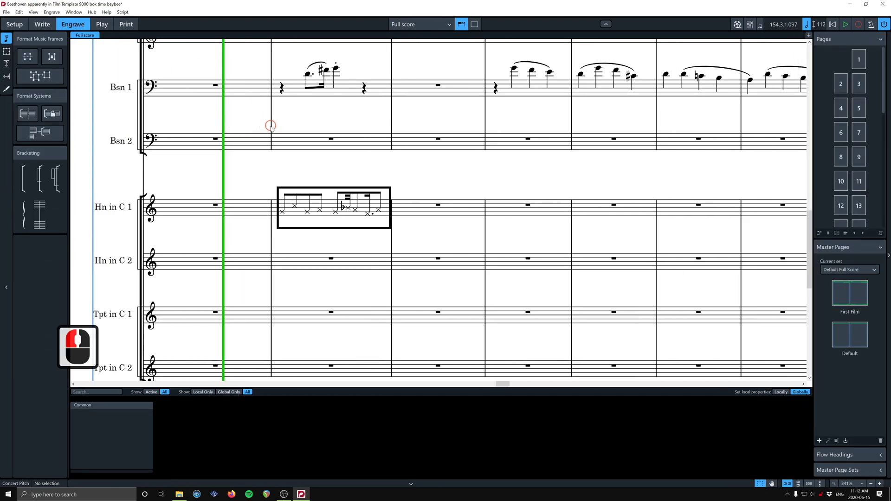
left_click(272, 239)
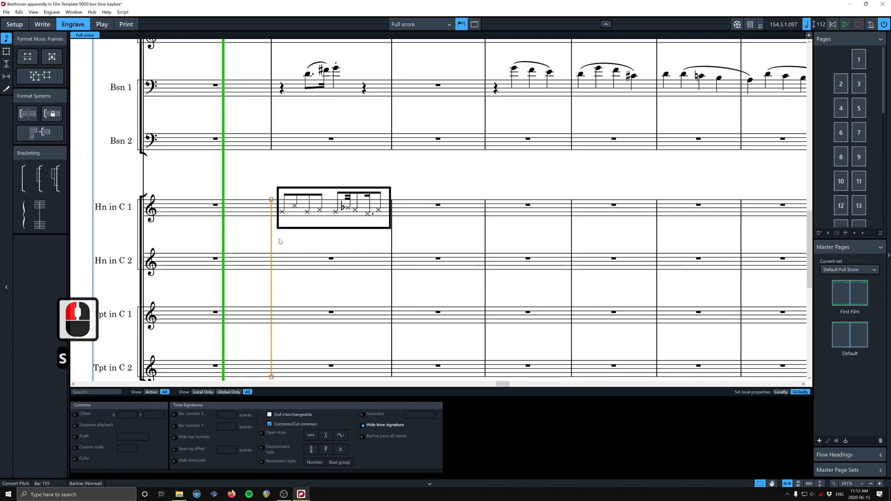
key("shift+s")
key("shift")
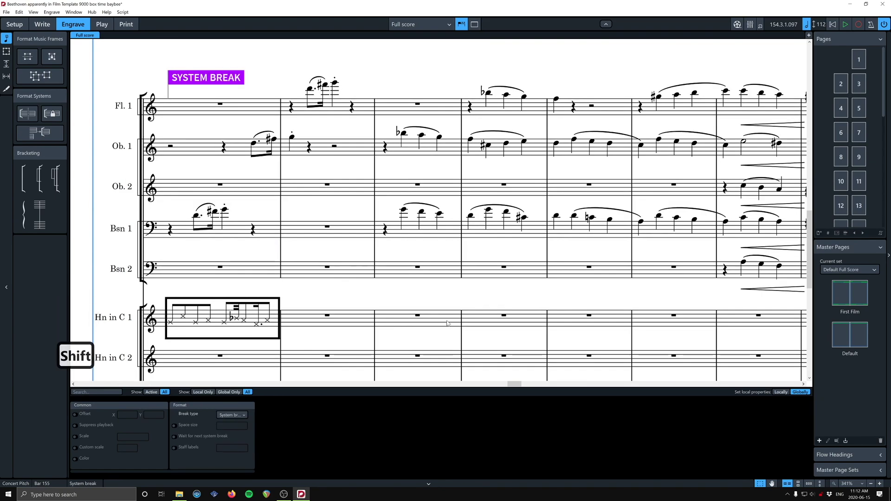
Insert a system break at Bassoon 1's first note in bar 158.
left_click(461, 318, "shift")
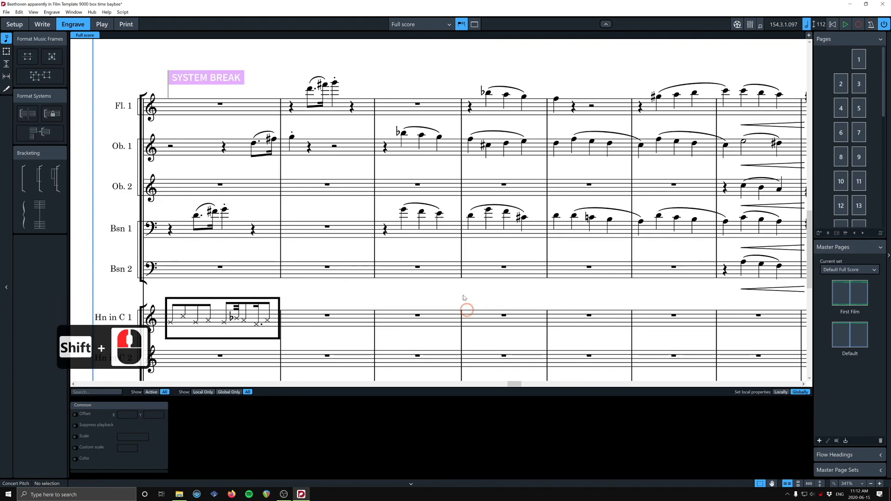
left_click(470, 216)
key("ctrl+s")
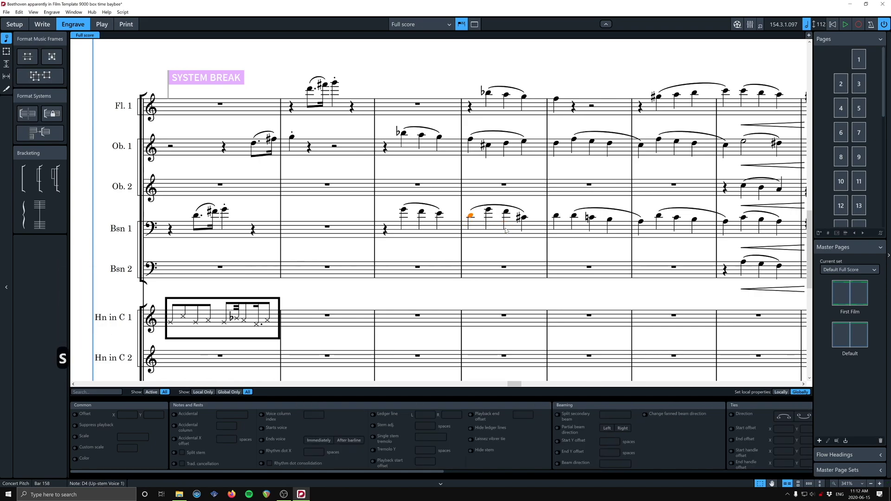
Examine the re-laid-out pages around bars 155–158 and check how the Horn 1 box fits its notes at the new spacing.
scroll(498, 247, "up", 6)
scroll(498, 247, "down", 18, "ctrl")
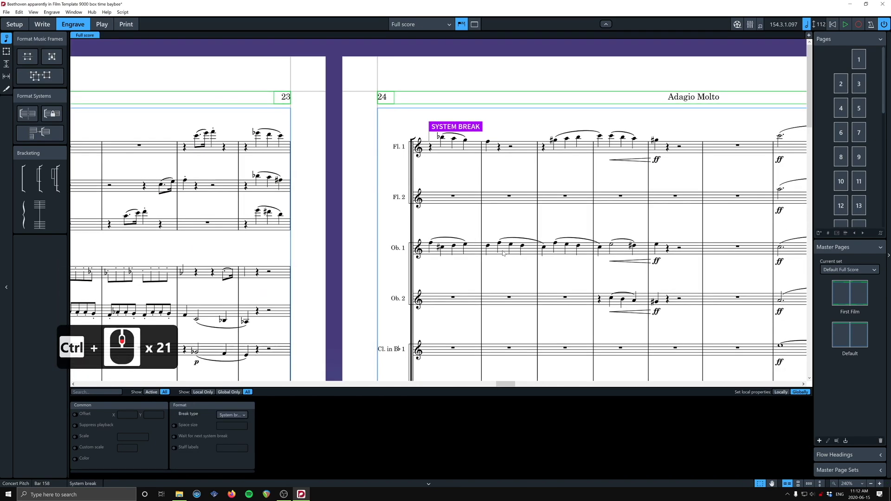
scroll(510, 260, "down", 11)
scroll(510, 260, "up", 6)
scroll(506, 259, "up", 3, "ctrl")
scroll(504, 259, "down", 6, "ctrl")
scroll(501, 258, "up", 4, "shift")
scroll(500, 259, "right", 4)
scroll(501, 259, "down", 12)
scroll(371, 181, "up", 3)
scroll(366, 179, "right", 2)
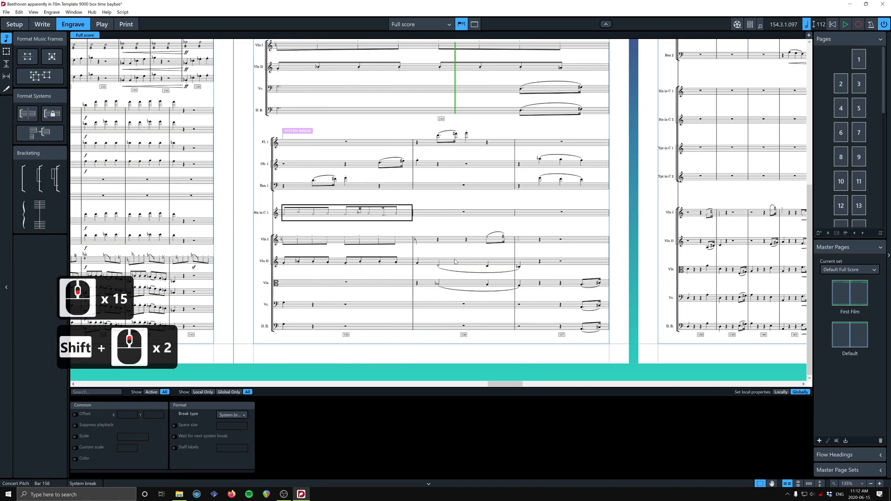
scroll(352, 176, "up", 7)
scroll(352, 176, "up", 8, "ctrl")
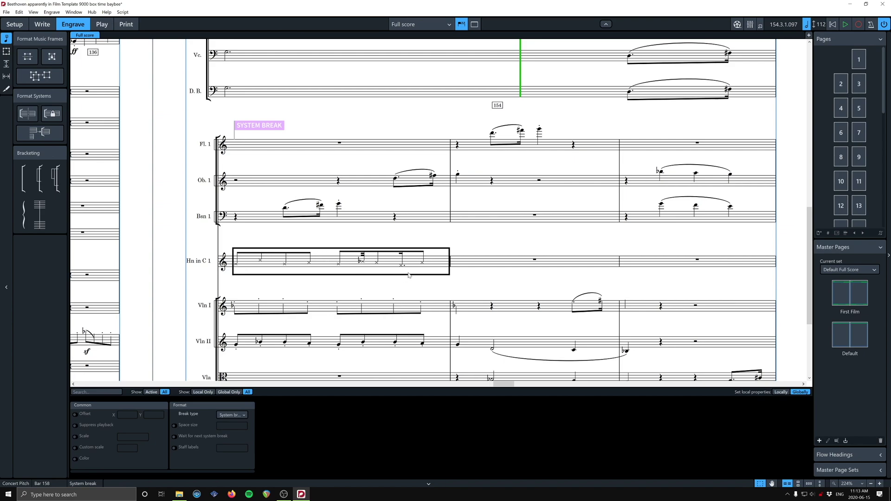
Undo the system break at bar 158.
key("ctrl+z")
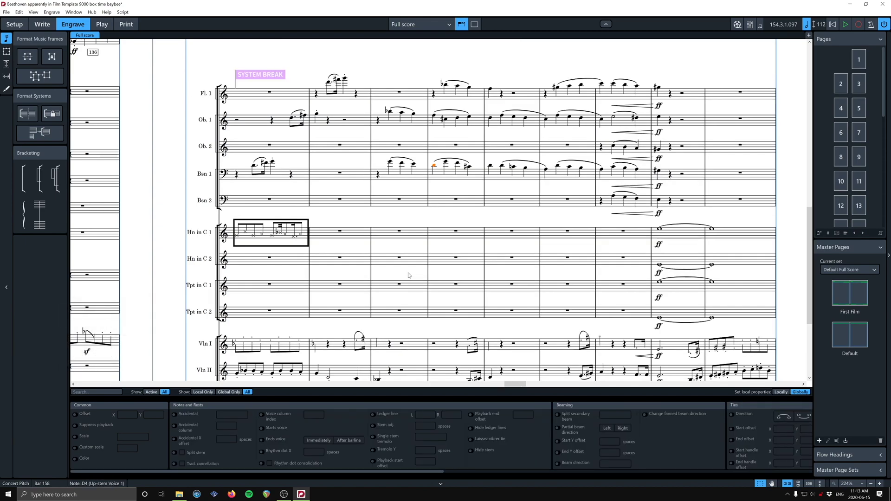
key("ctrl+z")
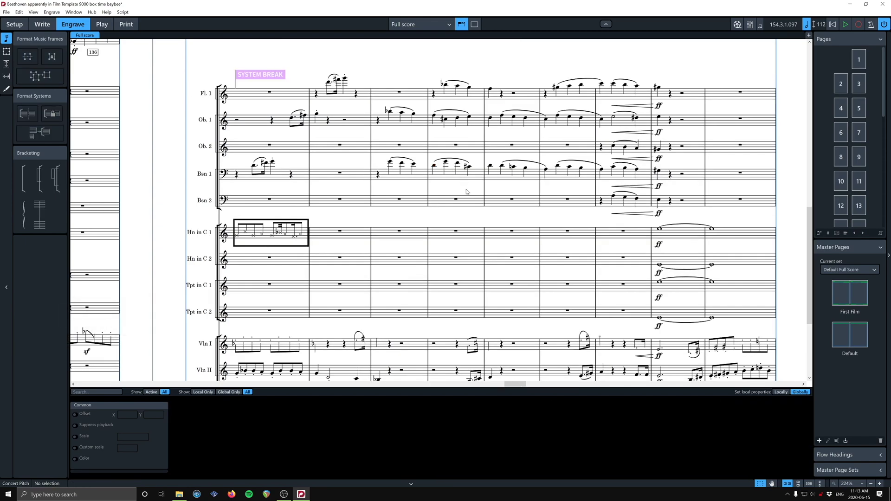
In Write mode, delete the Horn 1 notes in the second half of bar 155.
key("ctrl+2")
scroll(408, 149, "up", 9, "ctrl")
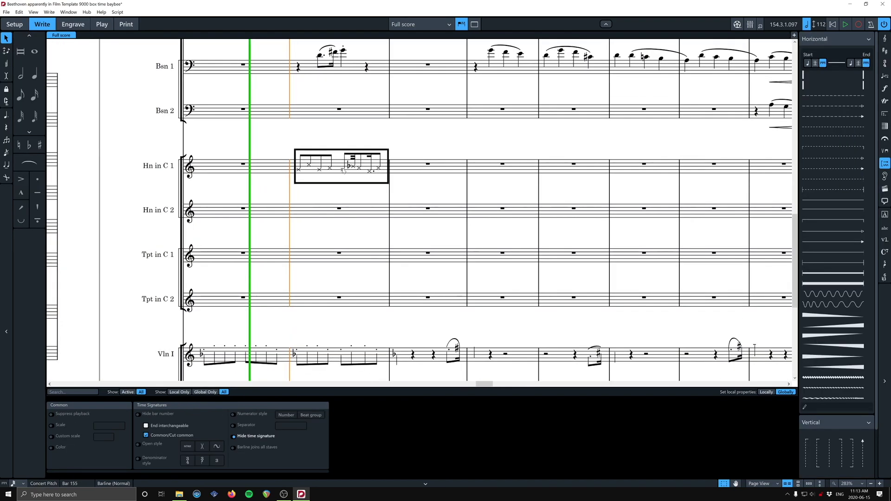
left_click(383, 167)
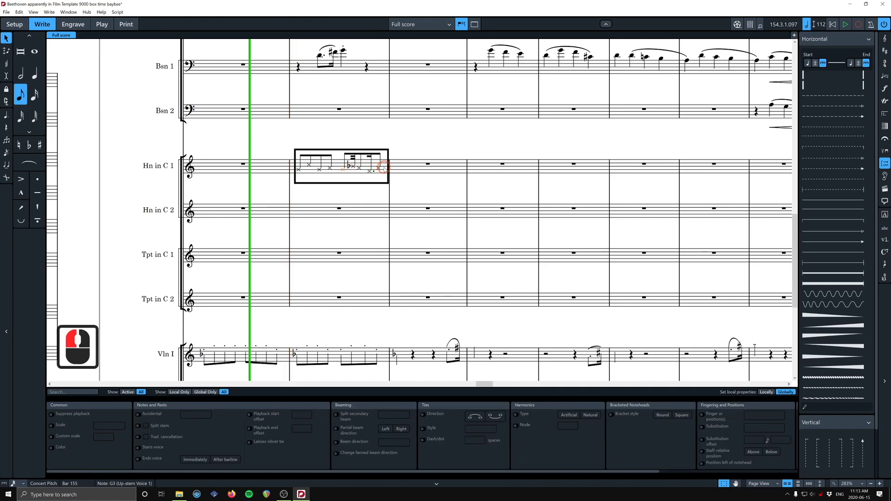
key("Right")
key("Right")
key("Right")
key("Right")
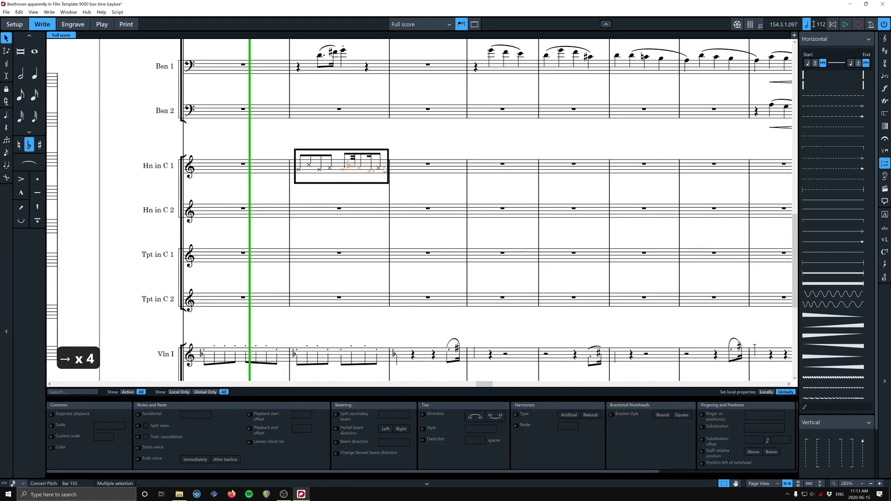
key("BackSpace")
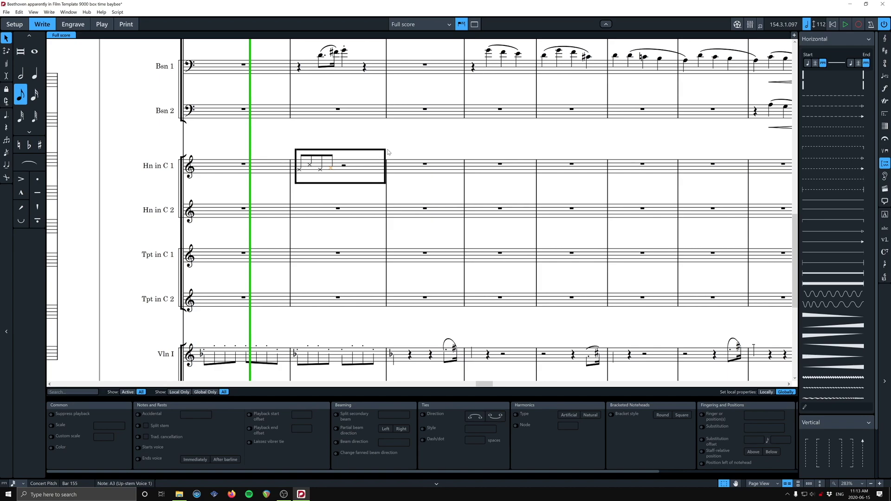
Shorten the "box top" and "box bottom" lines on Horn 1 together from the end of bar 155 to just past the half rest.
left_click(385, 151)
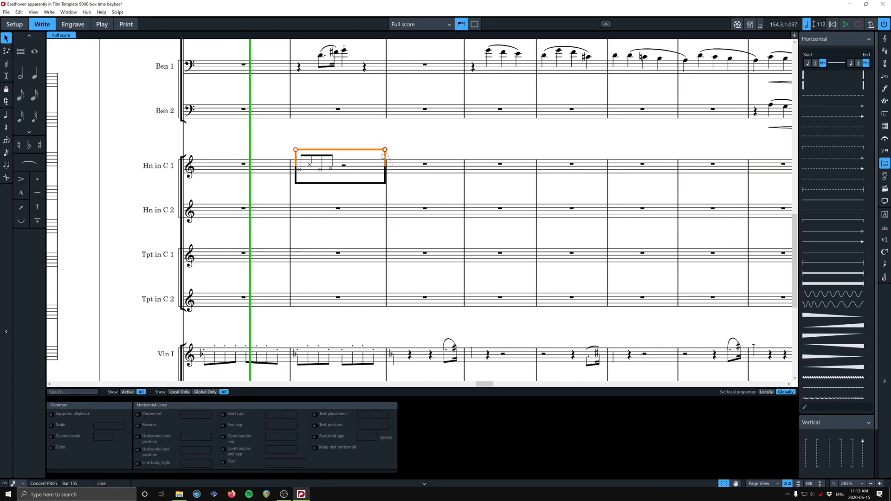
key("alt+shift+Left")
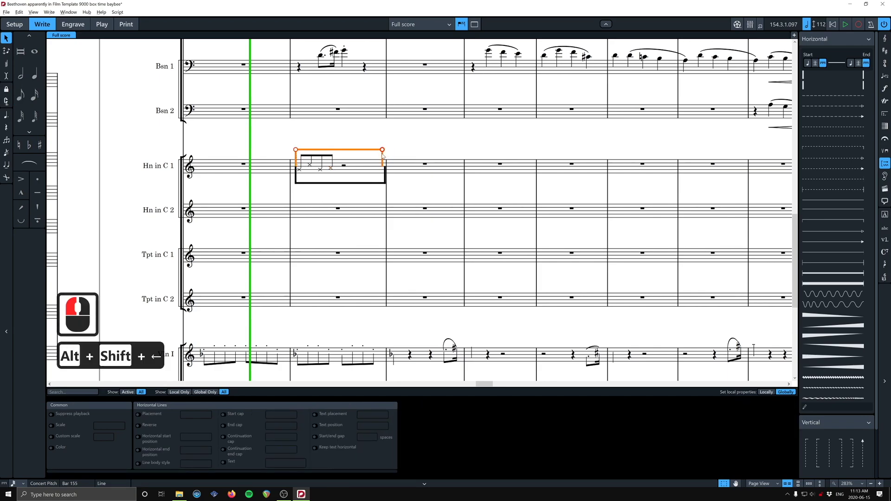
key("alt+shift+Right")
key("alt+shift+Left")
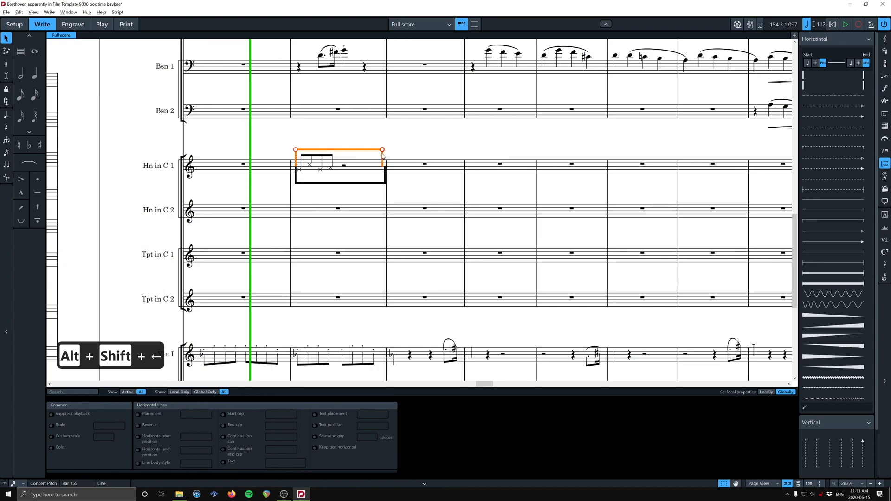
key("alt+shift+Right")
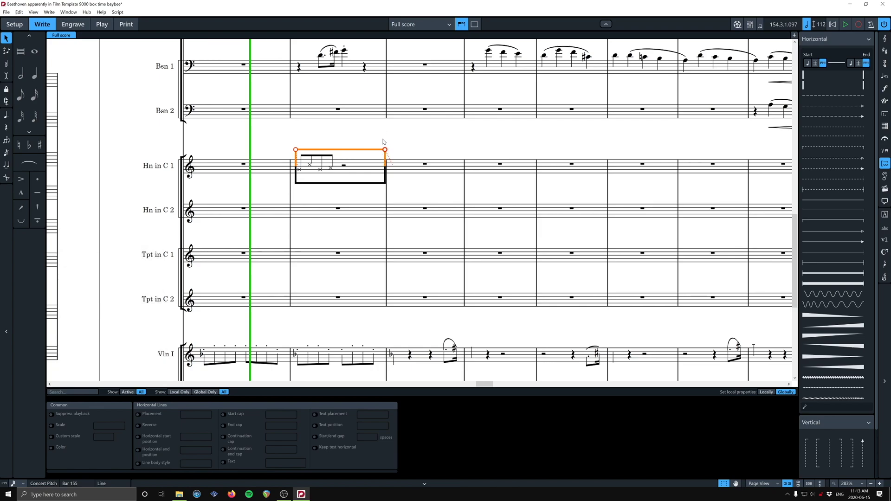
left_click(385, 184, "ctrl")
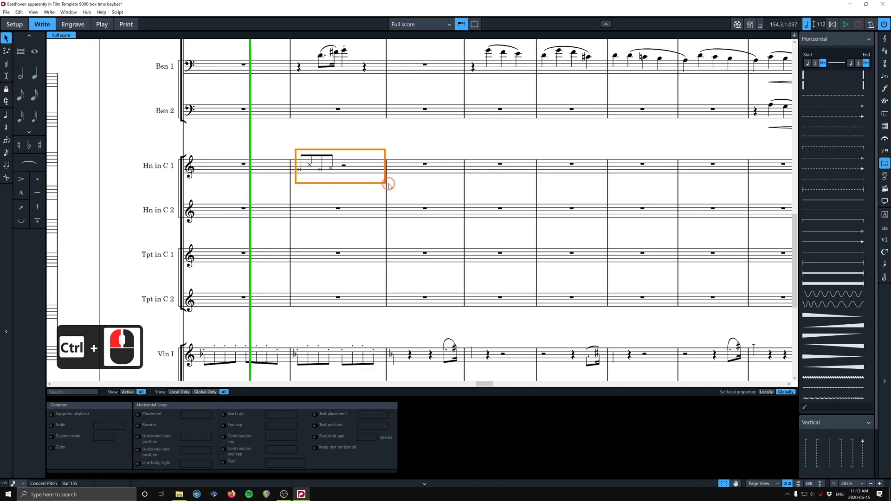
key("alt+shift+Left")
key("alt+shift+Left")
key("alt+shift+Left")
key("alt+shift+Left")
key("alt+shift+Left")
key("alt+shift+Left")
key("alt+shift+Left")
key("alt+shift+Left")
key("alt+shift+Left")
key("alt+shift+Left")
key("alt+shift+Left")
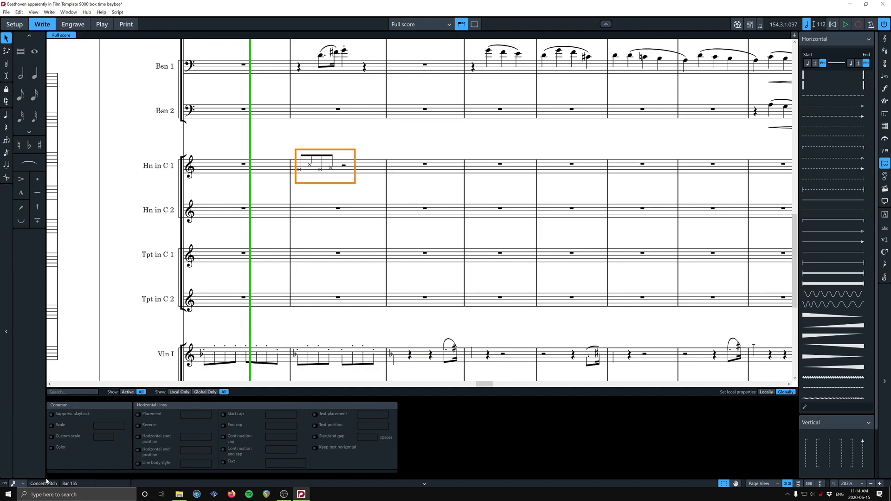
Shorten both box lines further so they enclose only the four remaining Horn 1 notes in bar 155.
left_click(13, 484)
left_click(13, 485)
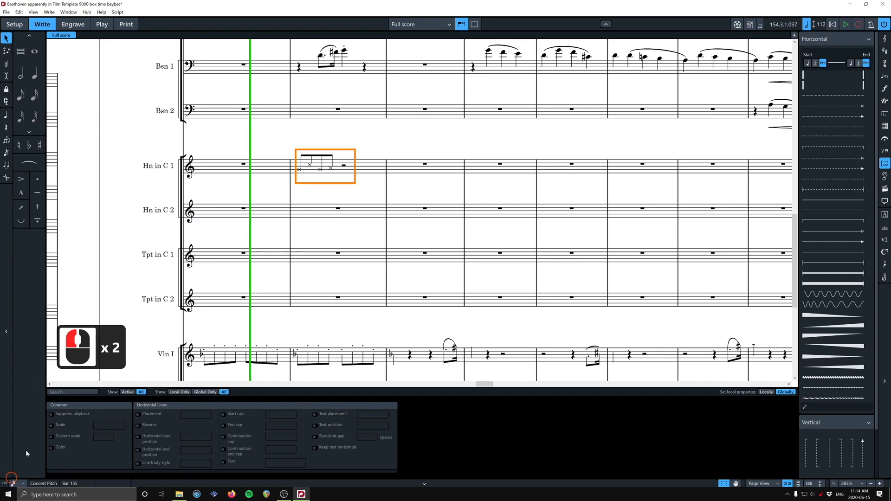
key("alt+shift+Left")
key("alt+shift+Left")
key("alt+shift+Left")
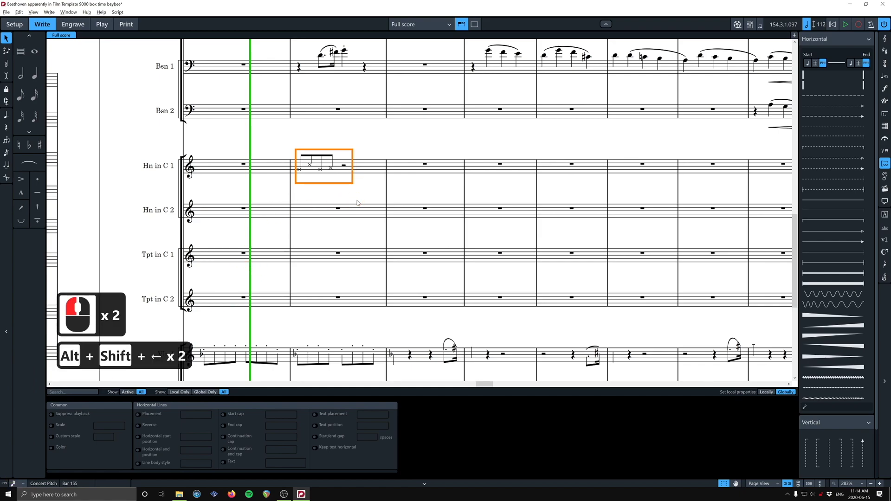
key("alt+shift+Left")
key("alt+shift+Left")
key("alt+shift+Left")
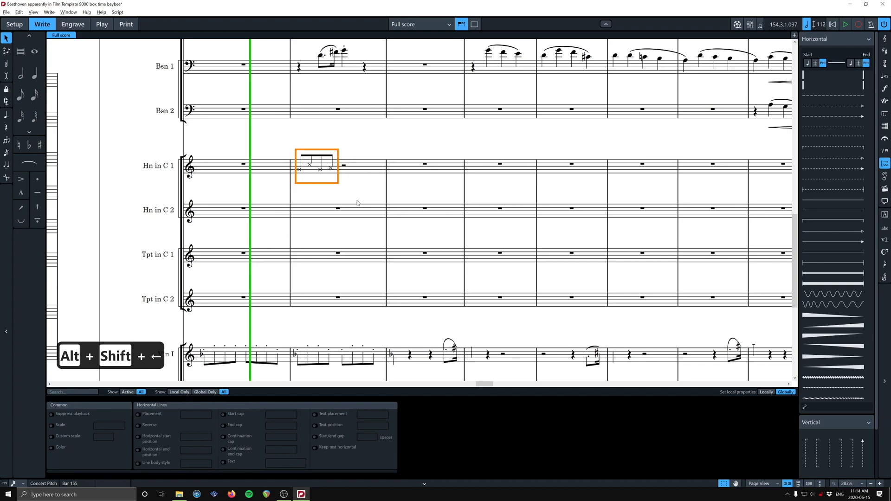
Repeat the last boxed Horn 1 note once as an eighth note after the box, and select both box lines.
left_click(333, 175)
key("r")
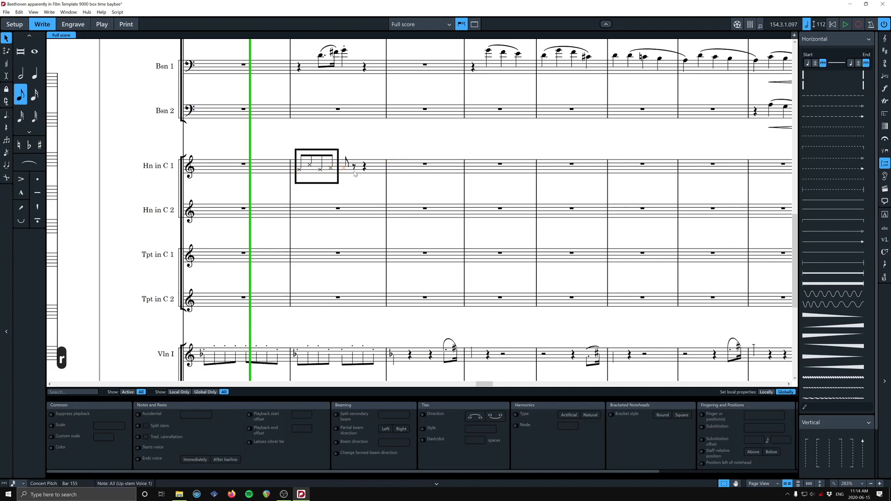
left_click(338, 152)
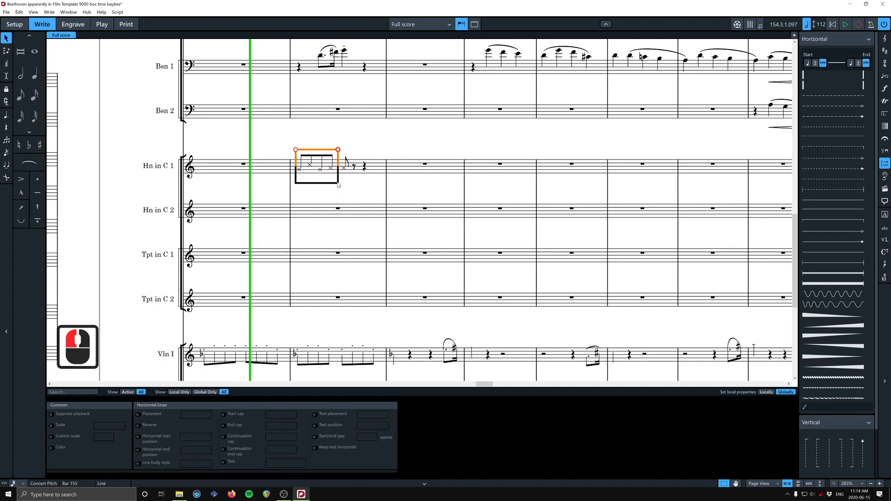
left_click(364, 177, "ctrl")
left_click(338, 181)
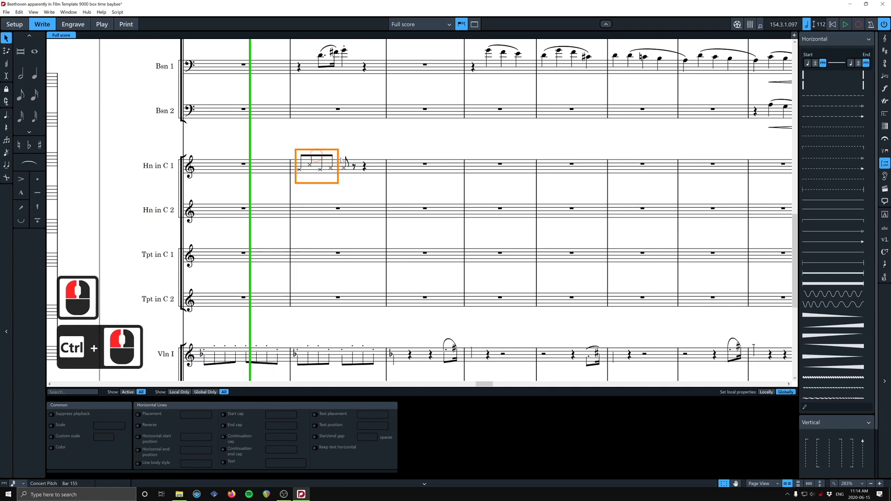
Select the Violin I slur in bar 156 and extend the selection to the other slurs on that staff.
left_click(335, 151)
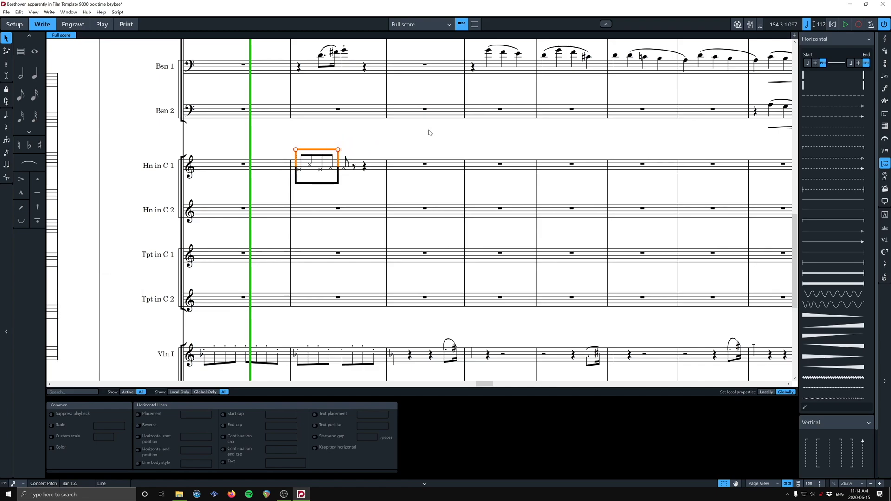
key("ctrl+shift+a")
left_click(368, 149)
left_click(339, 150)
left_click(446, 341)
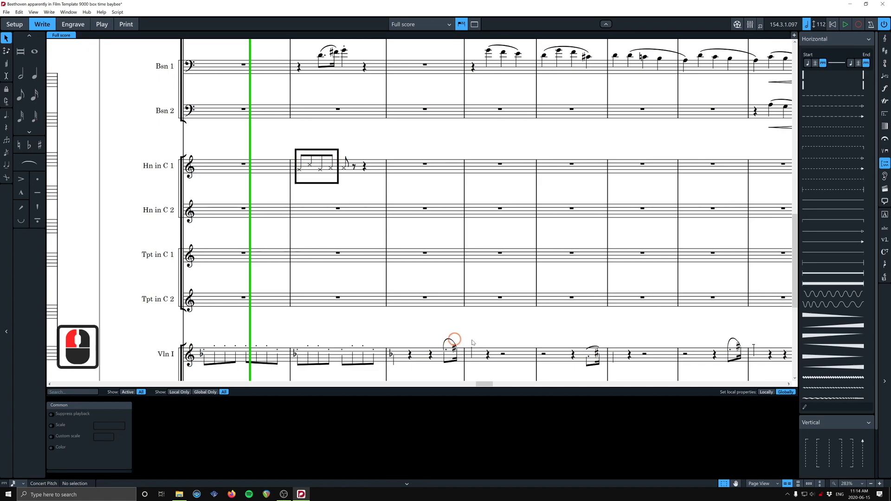
left_click(447, 342)
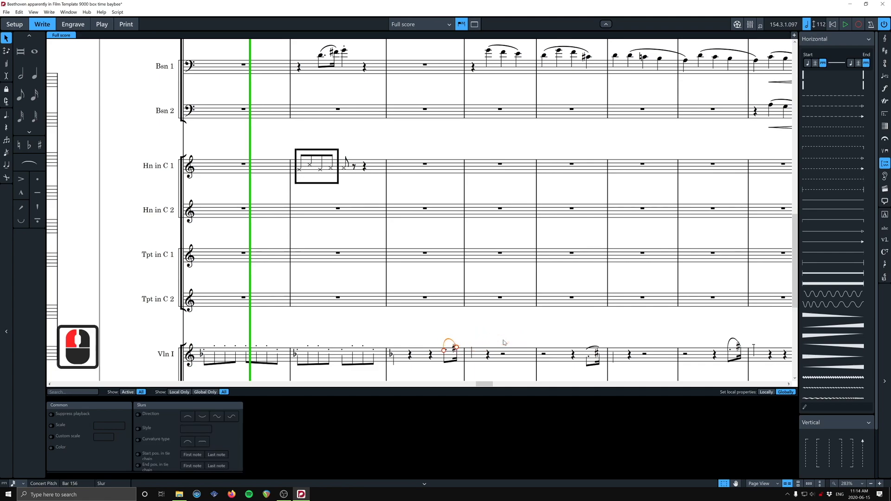
key("ctrl+shift+a")
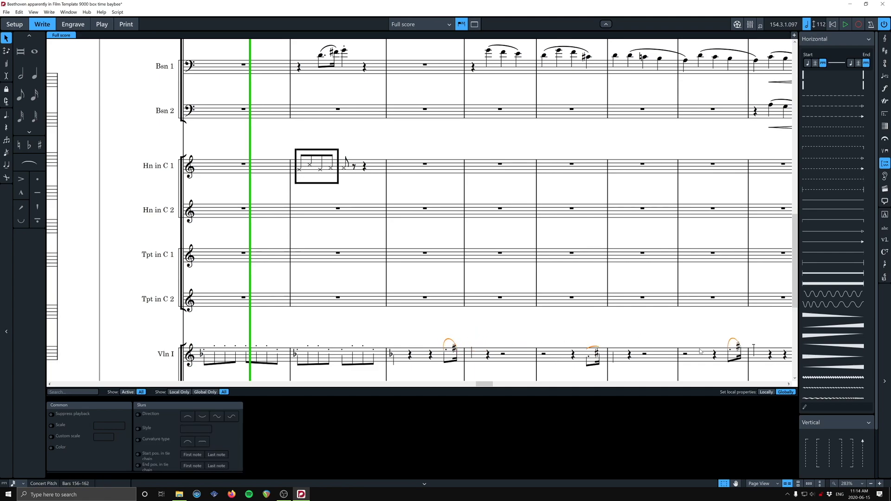
left_click(369, 135)
Extend the selection from the "box top" line to both box lines and lengthen them to enclose the added eighth note.
left_click(330, 150)
key("ctrl+shift+a")
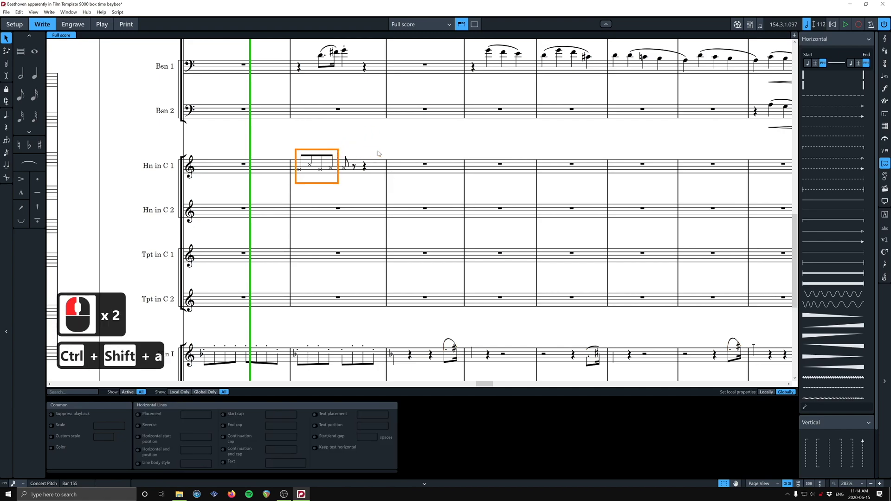
key("alt+shift+Right")
key("alt+shift+Right")
key("alt+shift+Right")
key("alt+shift+Right")
key("alt+shift+Right")
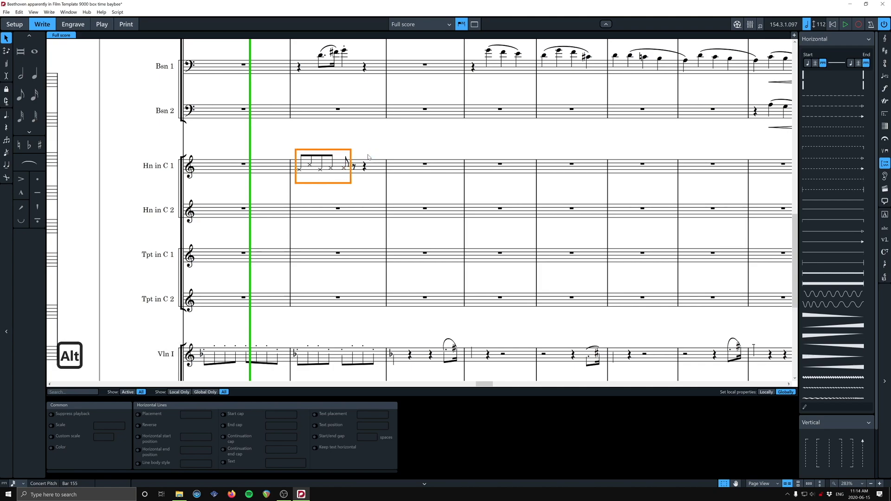
key("alt+shift+Left")
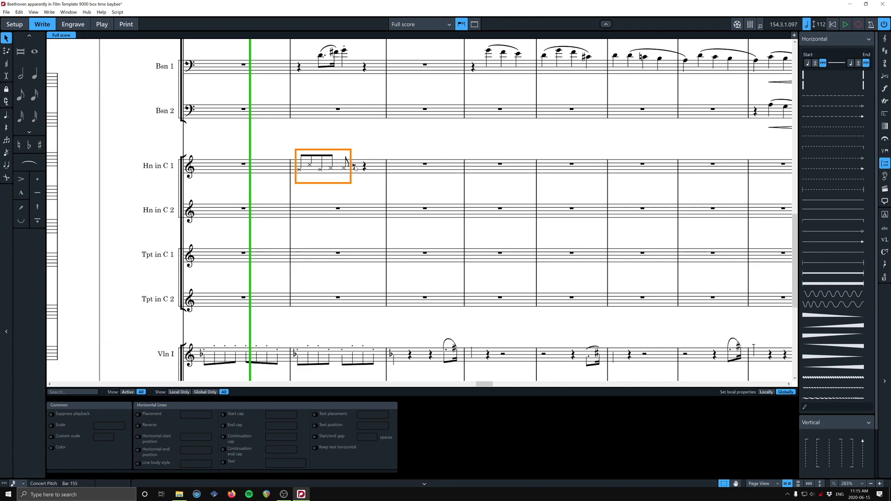
Add a thick solid horizontal line to Horn 1 from the first rest after the box through bar 161.
scroll(384, 138, "right", 2)
scroll(274, 157, "left", 1)
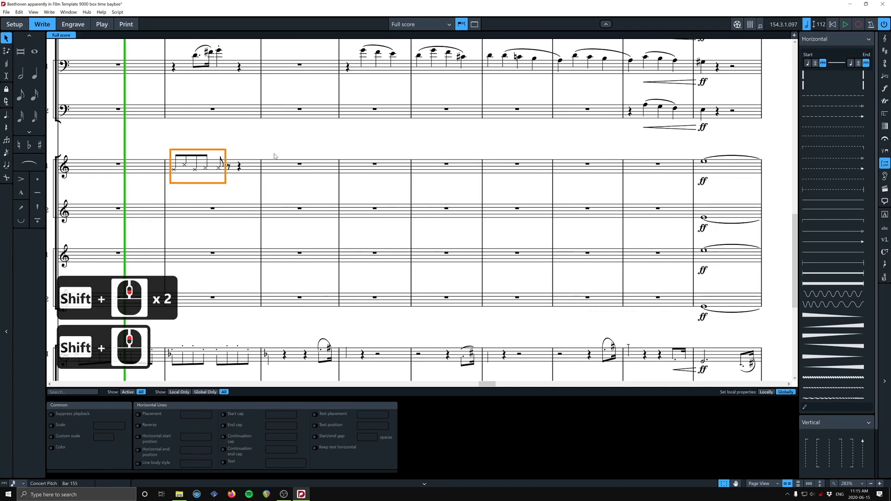
left_click(229, 167)
left_click(667, 163, "shift")
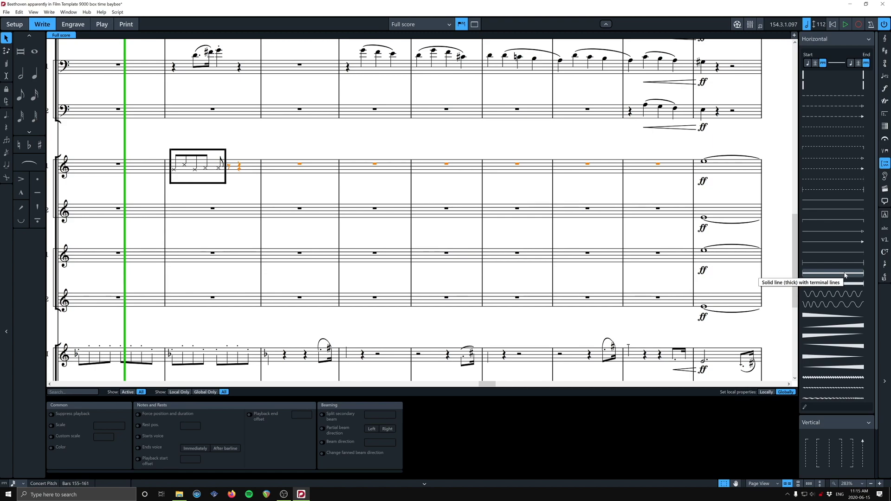
left_click(823, 232)
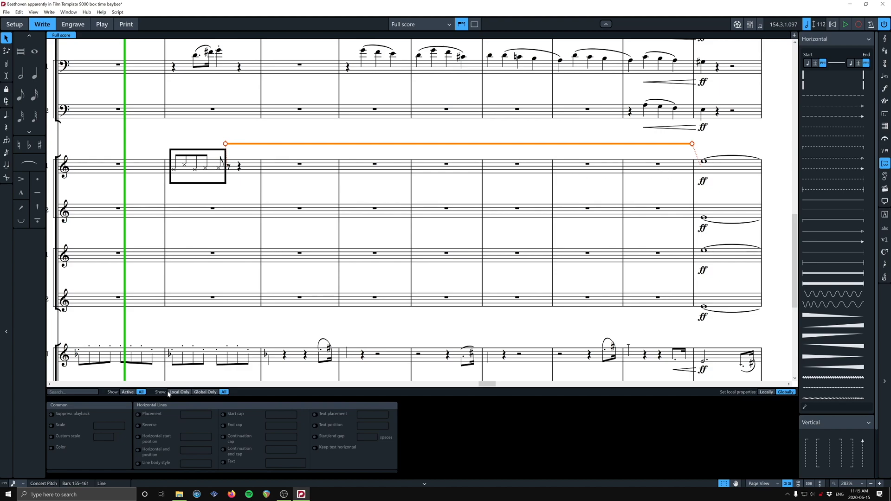
Place the thick Horn 1 line inside the staff and give it the text "wahoo".
left_click(138, 414)
left_click(201, 414)
left_click(202, 439)
left_click(389, 165)
left_click(306, 414)
type("wahoo")
left_click(375, 160)
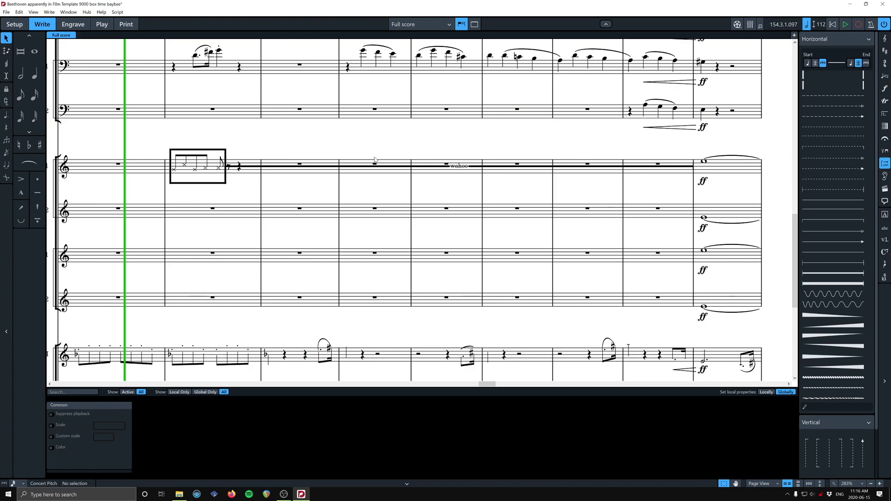
Check how the Horn 1 boxed passage at bar 155 looks in the Horn part layout and return to the full score.
left_click(192, 168)
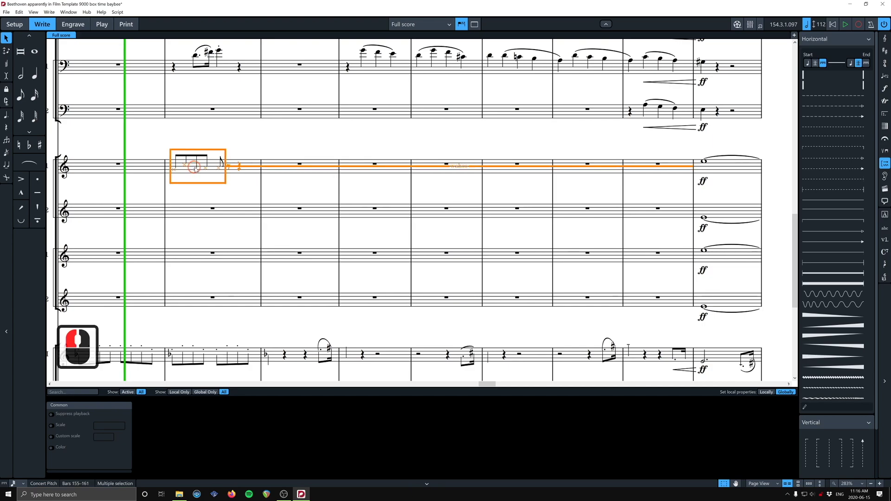
key("w")
left_click(213, 171)
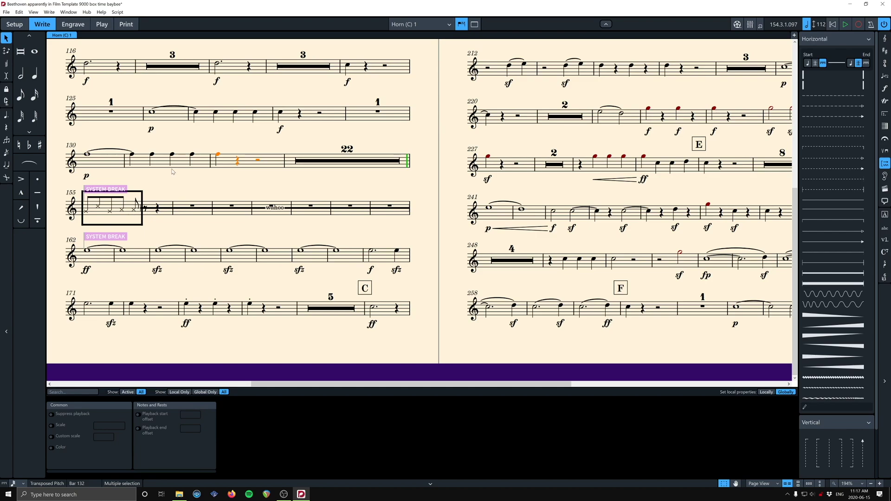
key("w")
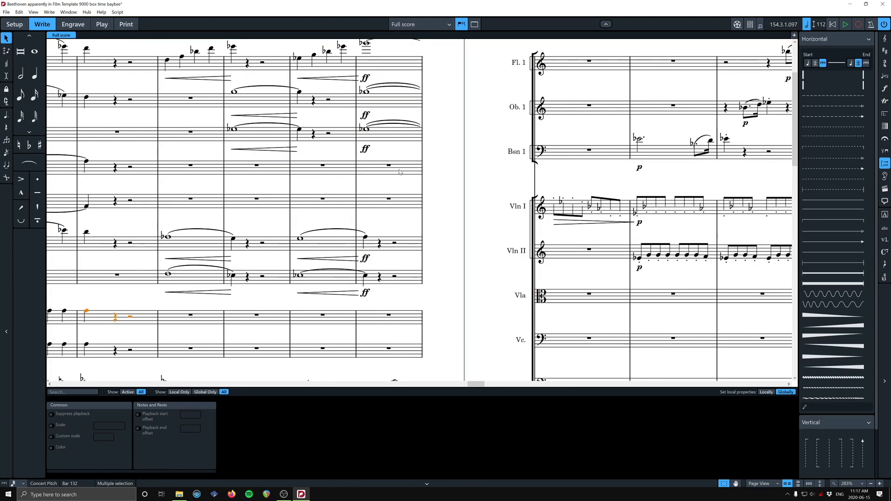
Copy Horn 1's boxed figure and "wahoo" line from bars 155–161 and paste them into Horn 2 at bar 154.
scroll(399, 172, "up", 3)
scroll(400, 172, "down", 6)
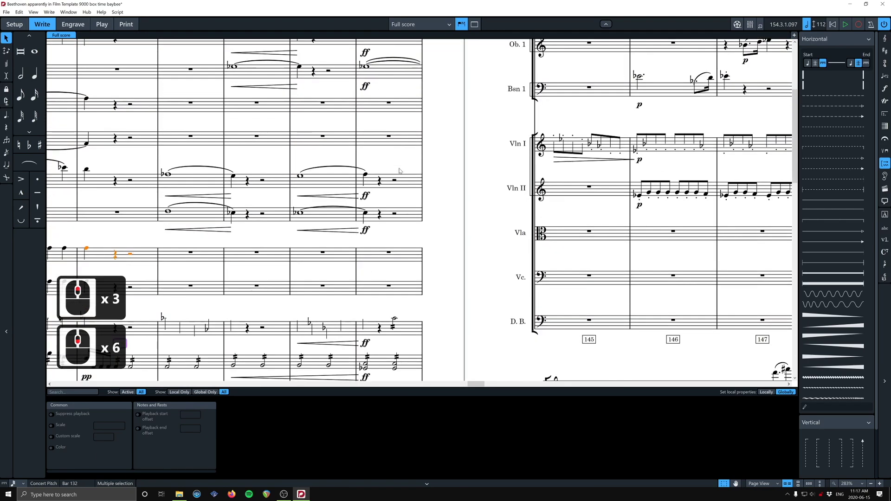
scroll(399, 171, "down", 10, "ctrl")
scroll(377, 172, "down", 1, "shift")
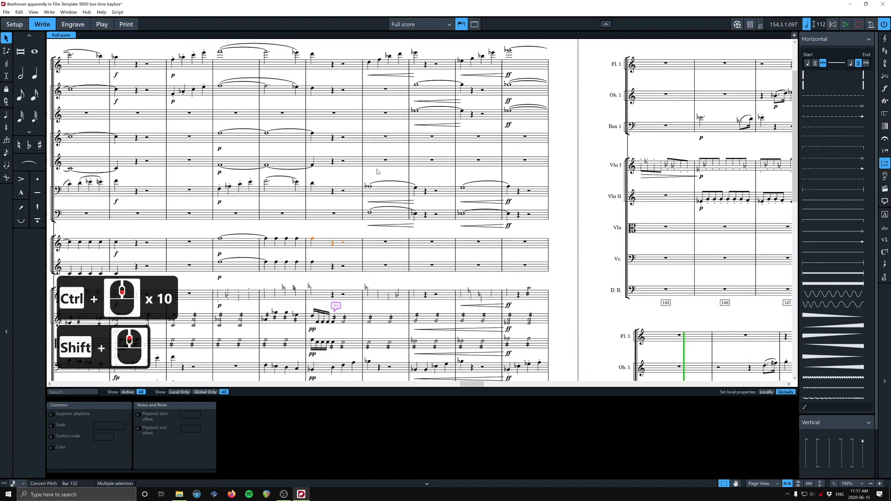
scroll(377, 171, "left", 1)
scroll(377, 172, "down", 6)
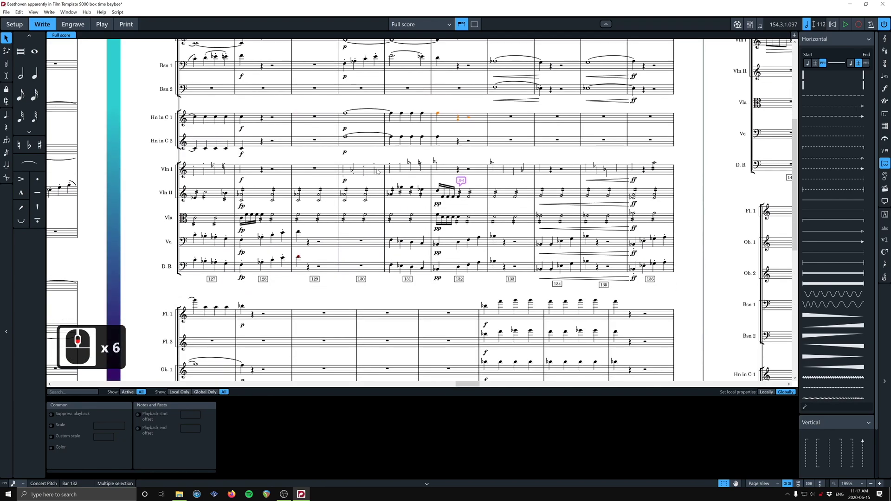
scroll(360, 171, "right", 5)
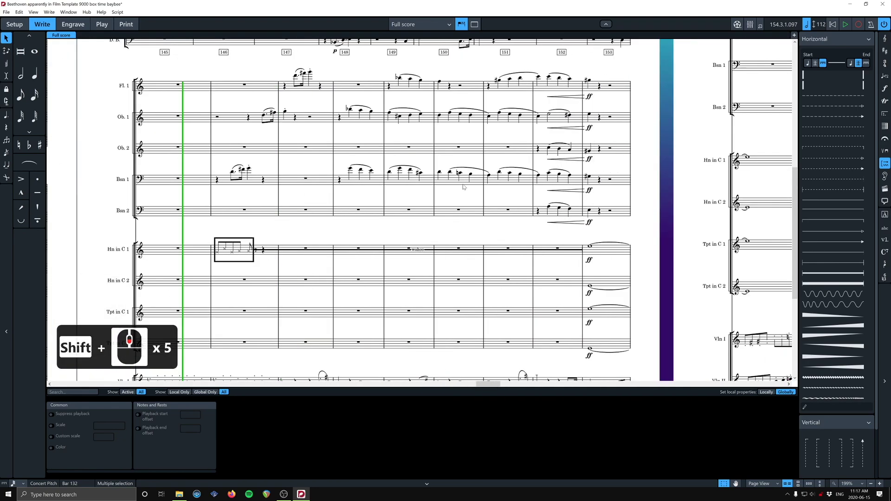
scroll(366, 167, "up", 3, "ctrl")
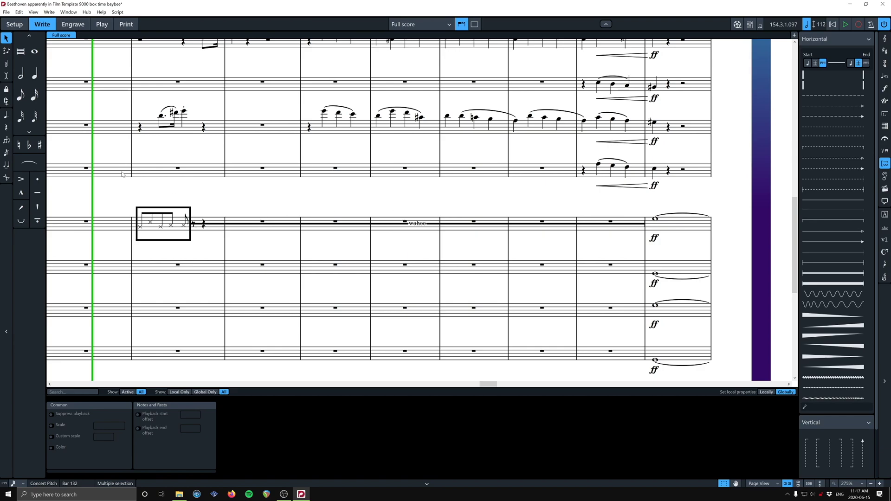
left_click_drag(130, 195, 601, 238)
left_click(215, 229, "ctrl")
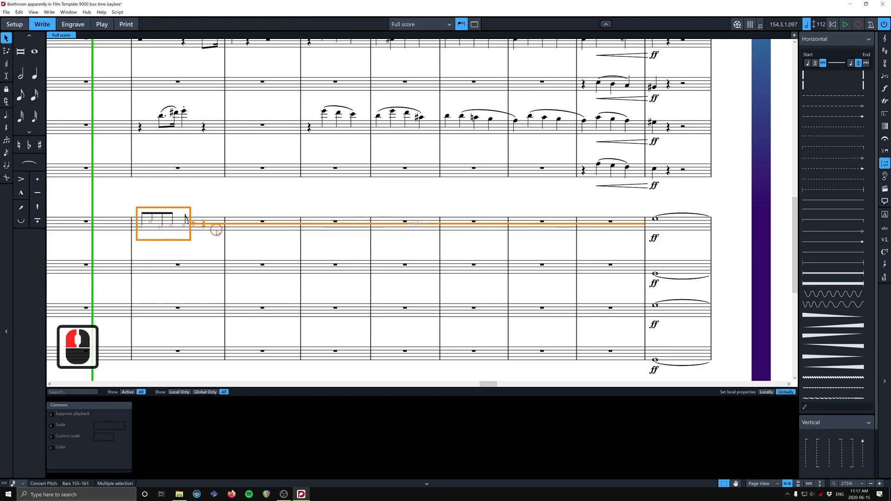
key("ctrl+c")
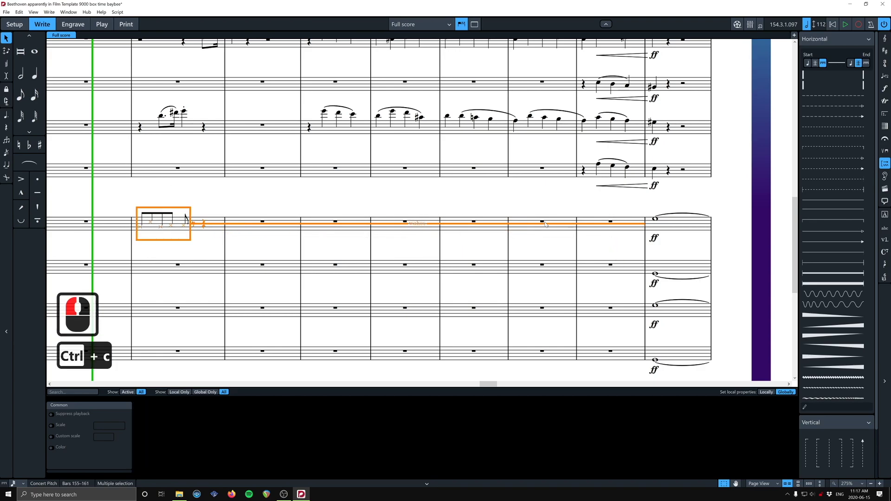
scroll(254, 266, "left", 3)
left_click(232, 272)
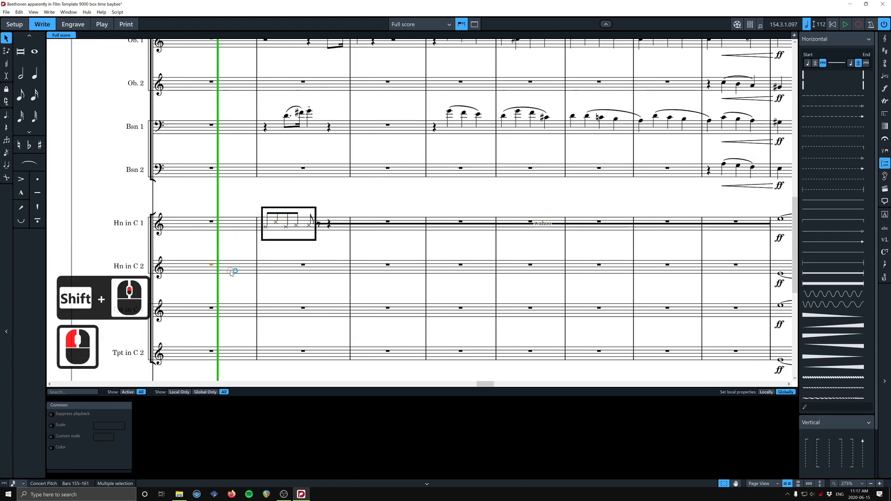
key("ctrl+v")
left_click(284, 172)
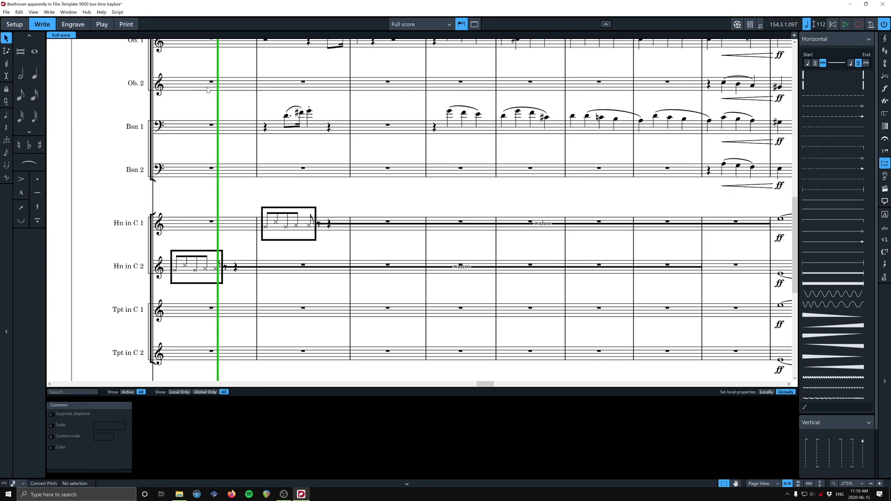
Paste the copied boxed figure and "wahoo" line into Trumpet 1, starting halfway through bar 155.
left_click(262, 267, "shift")
left_click(262, 267, "shift")
left_click(305, 213)
left_click(303, 310)
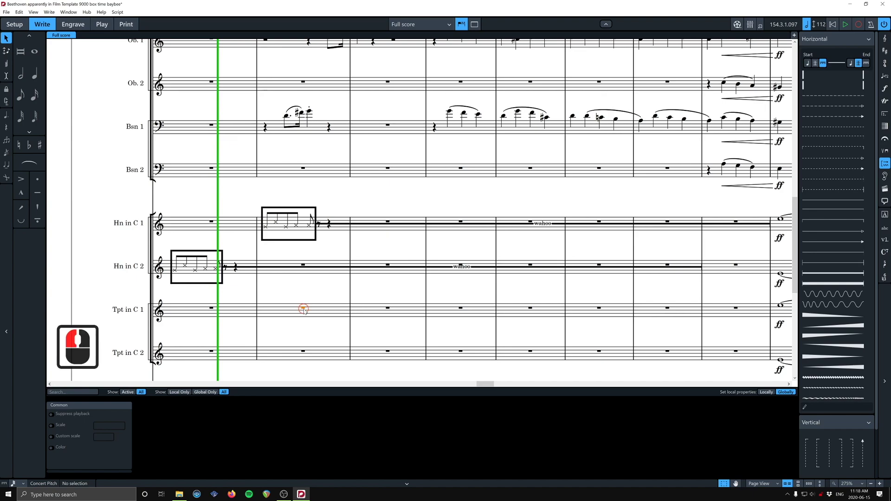
key("Return")
key("Return")
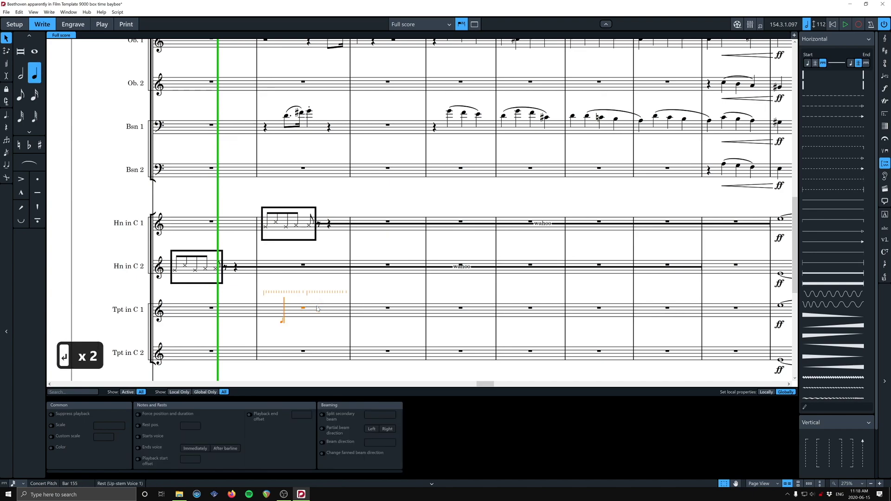
key("ctrl+v")
left_click(365, 212)
scroll(365, 212, "down", 1)
key("Escape")
Transpose the pasted Trumpet 1 notes up an octave.
left_click(354, 288)
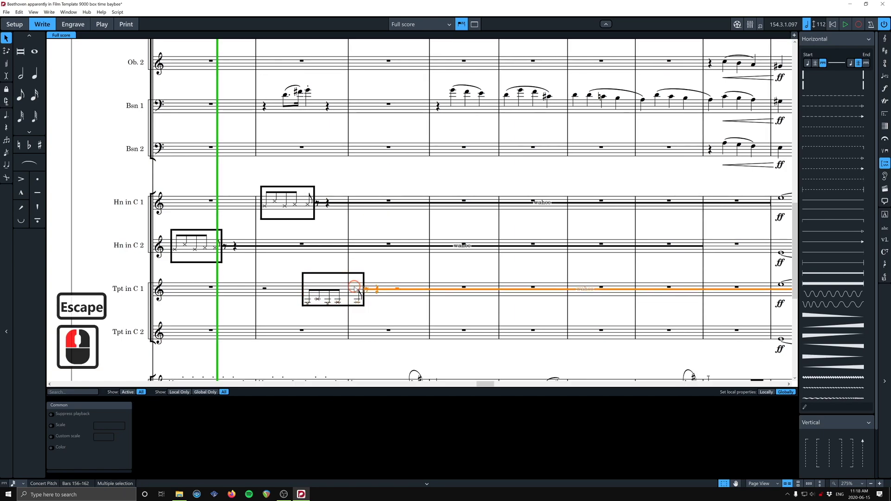
double_click(325, 297, "shift")
key("ctrl+alt+Up")
key("Escape")
scroll(651, 293, "right", 3)
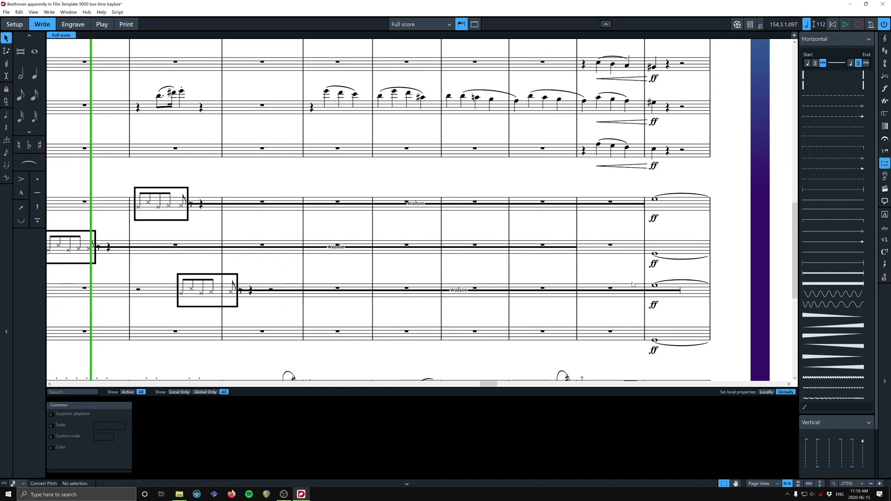
scroll(191, 284, "left", 3)
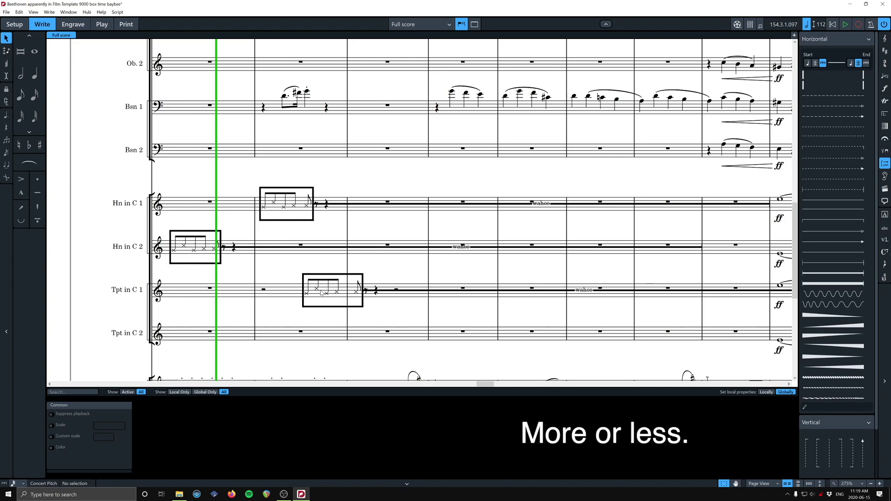
Paste the boxed figure and "wahoo" line into Trumpet 2 at beat 2 of bar 155 and transpose its notes up an octave.
left_click(321, 292)
left_click(301, 331)
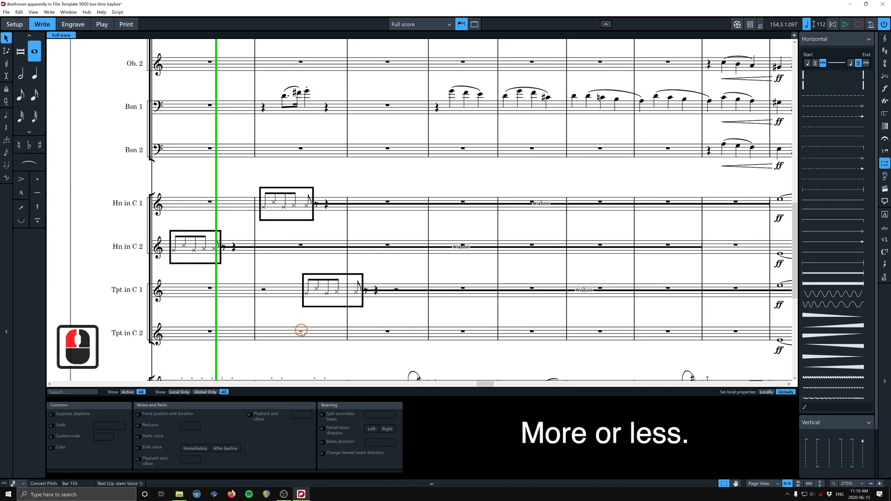
key("ctrl+v")
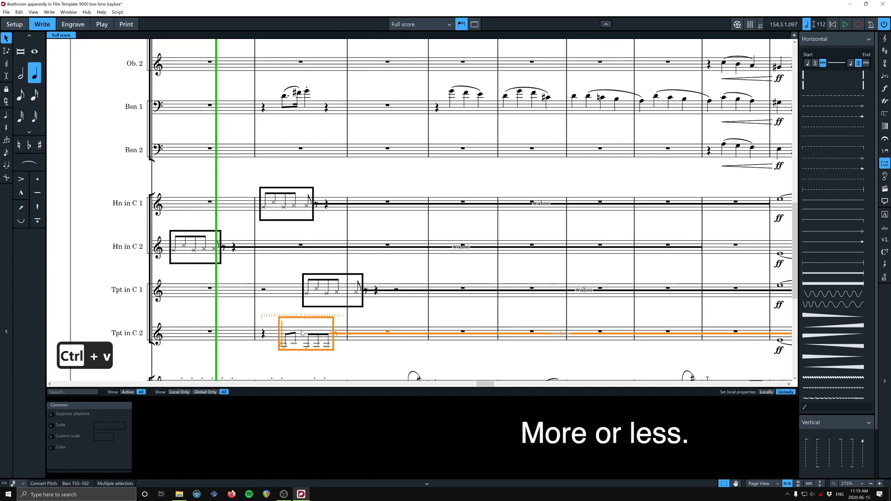
key("ctrl+alt+Up")
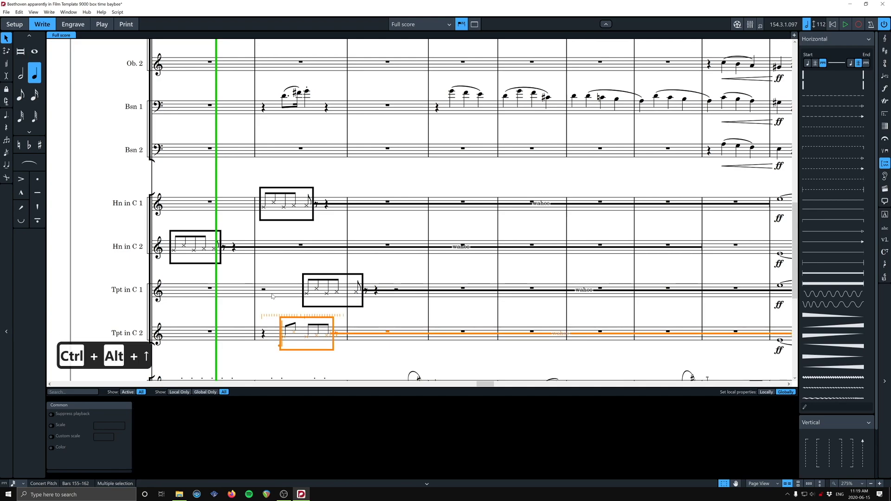
left_click(338, 268)
key("Escape")
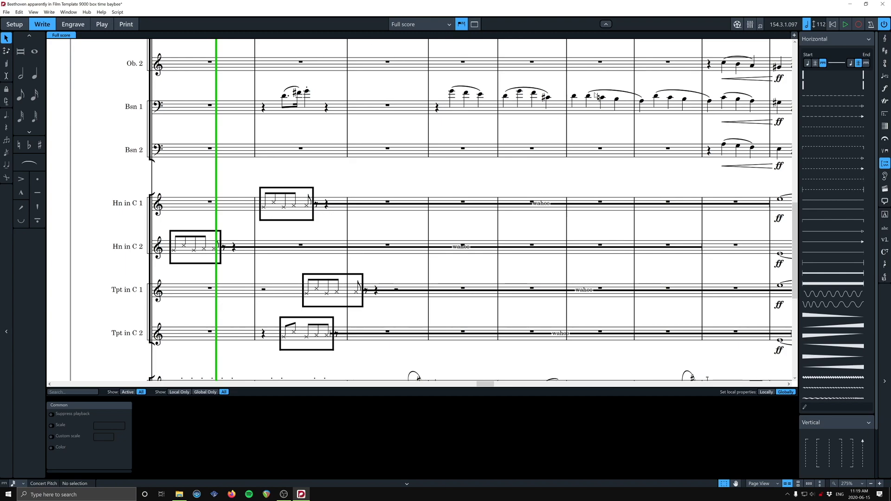
Filter Horn 1 bars 155–161 down to rests only and set their custom scale to 1.
scroll(531, 169, "down", 13, "ctrl")
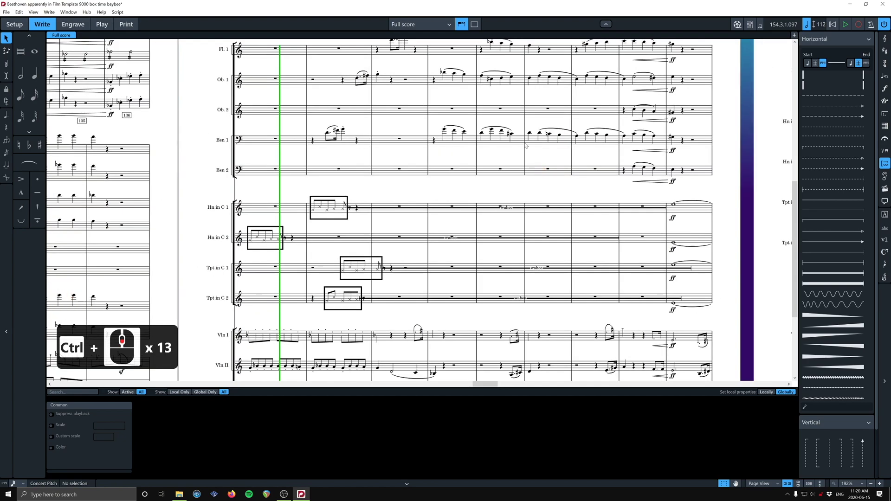
scroll(523, 142, "up", 5)
scroll(523, 142, "down", 9)
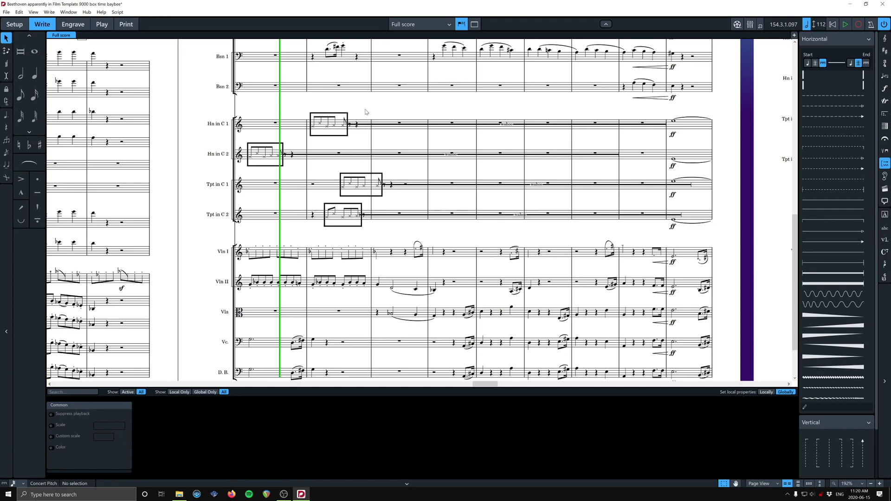
left_click(351, 124)
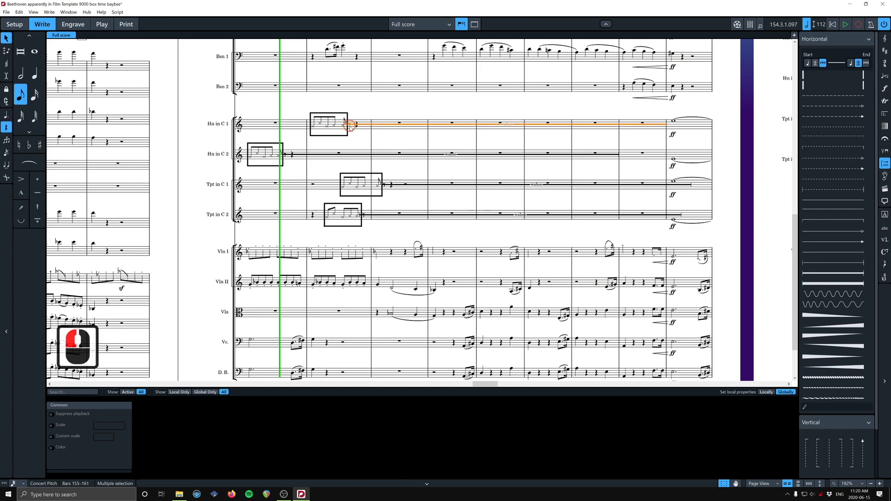
left_click(351, 123)
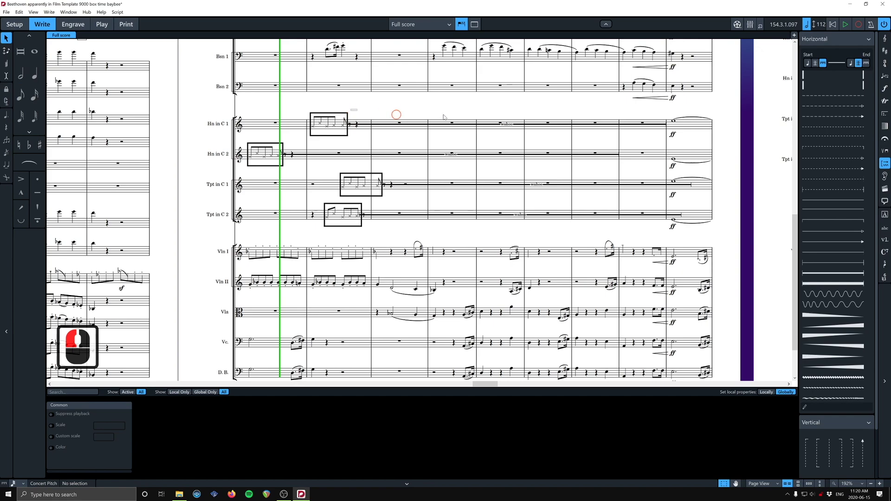
left_click_drag(306, 102, 662, 130)
right_click(384, 101)
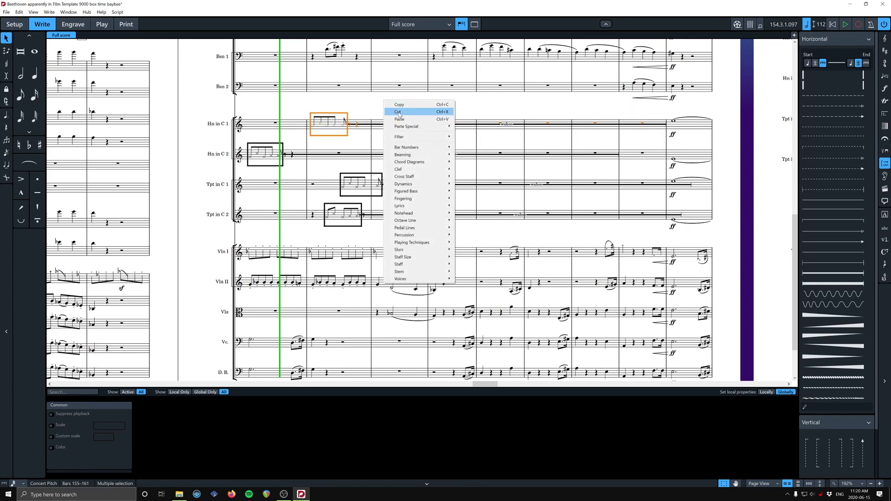
mouse_move(418, 137)
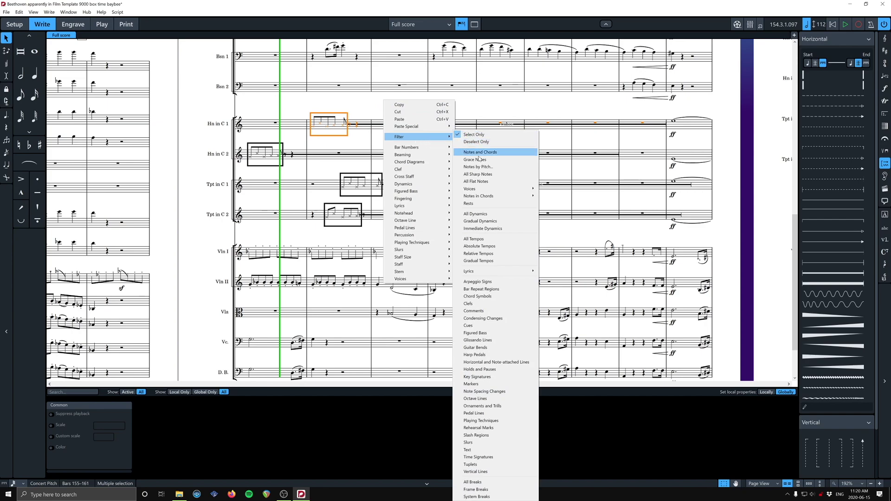
left_click(479, 203)
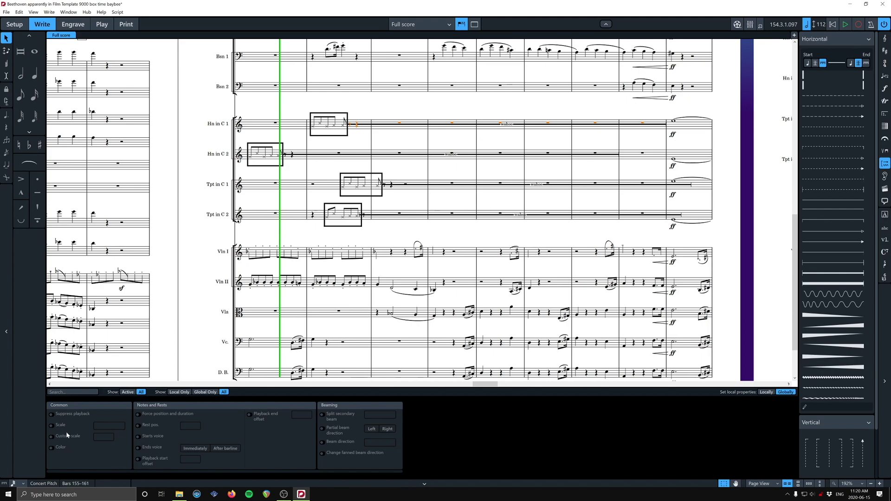
left_click(52, 437)
double_click(99, 437)
type("1")
key("Return")
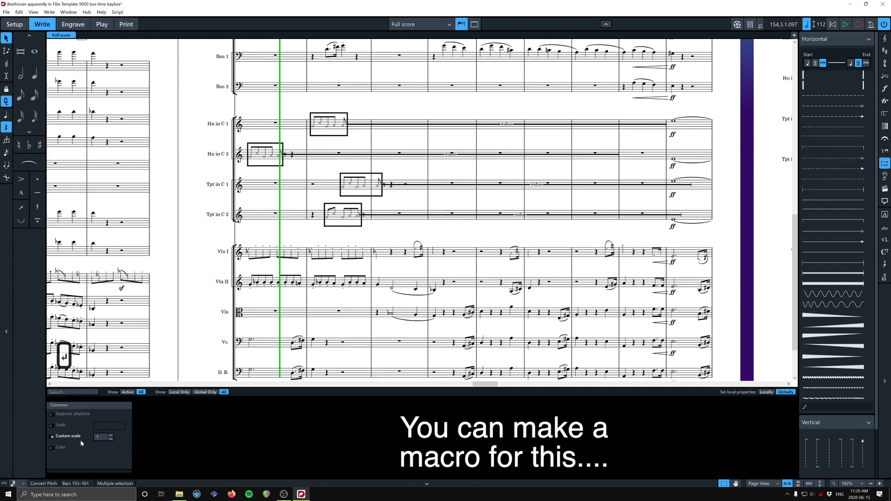
left_click(452, 86)
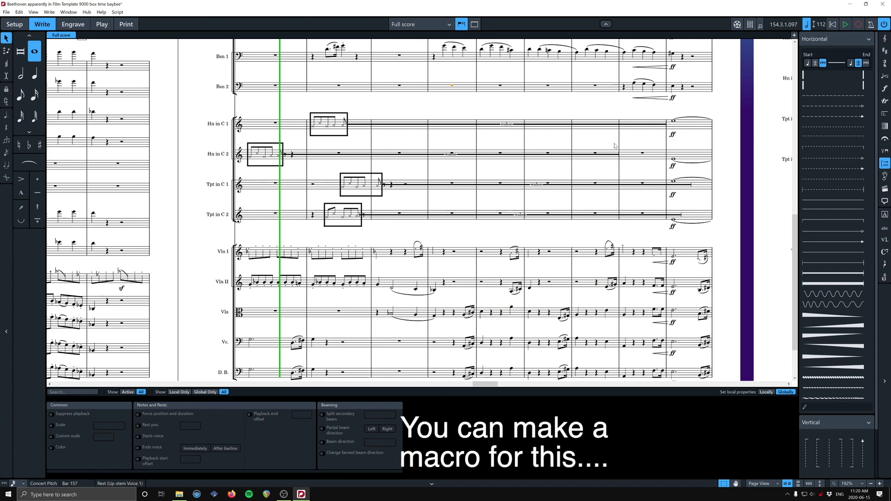
left_click(466, 137)
Try to extend the selection from single Horn 2 rests in bars 154–155 to the other rests on that staff.
left_click_drag(280, 162, 283, 166)
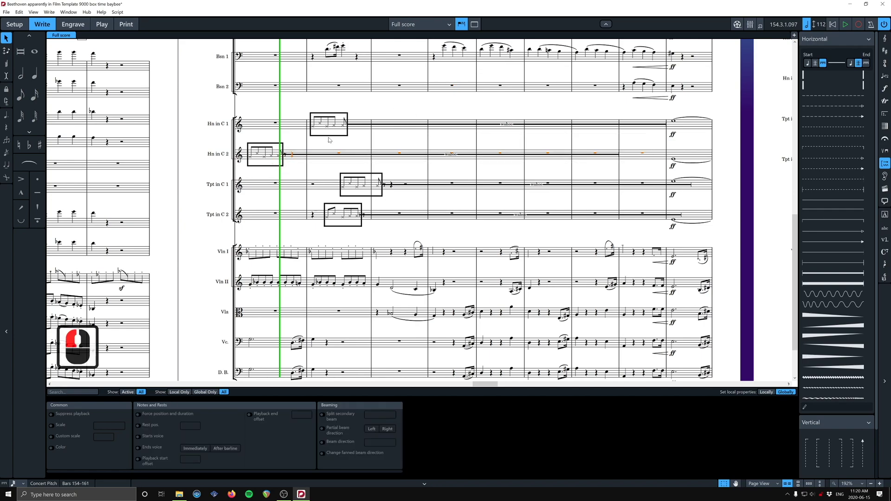
left_click(315, 149)
scroll(313, 150, "up", 20)
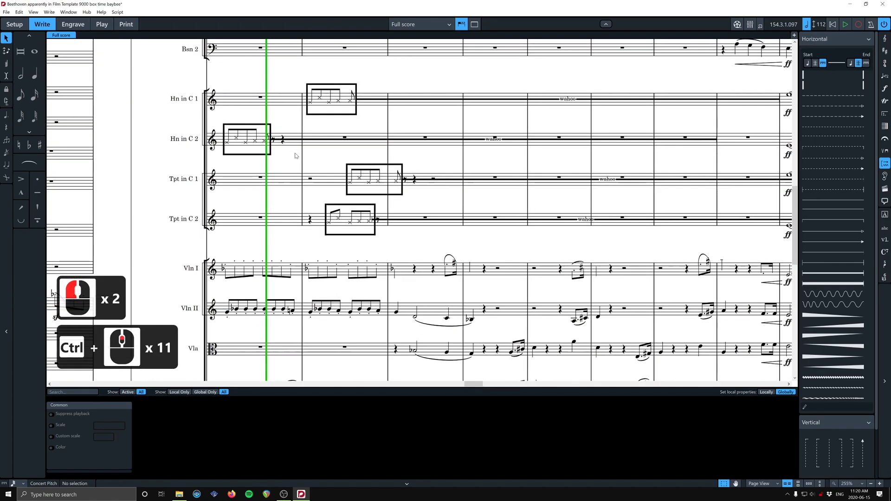
scroll(313, 150, "up", 2)
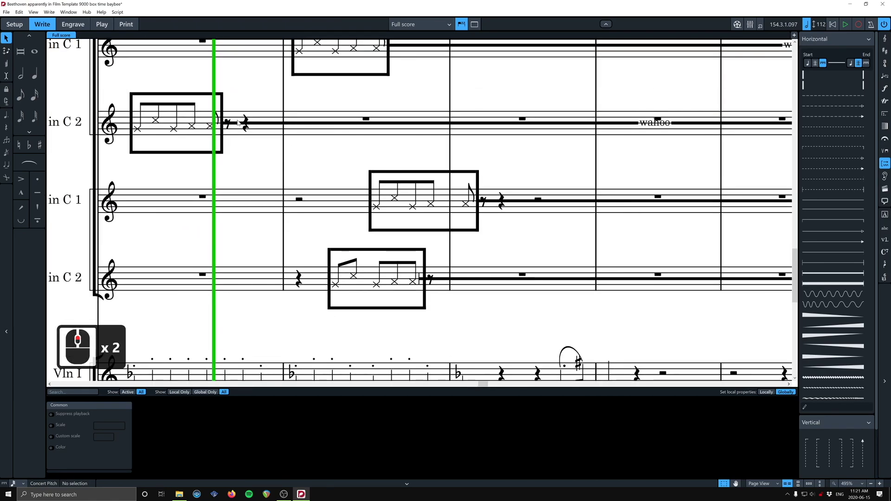
left_click(228, 128)
key("ctrl+shift+a")
left_click(246, 126)
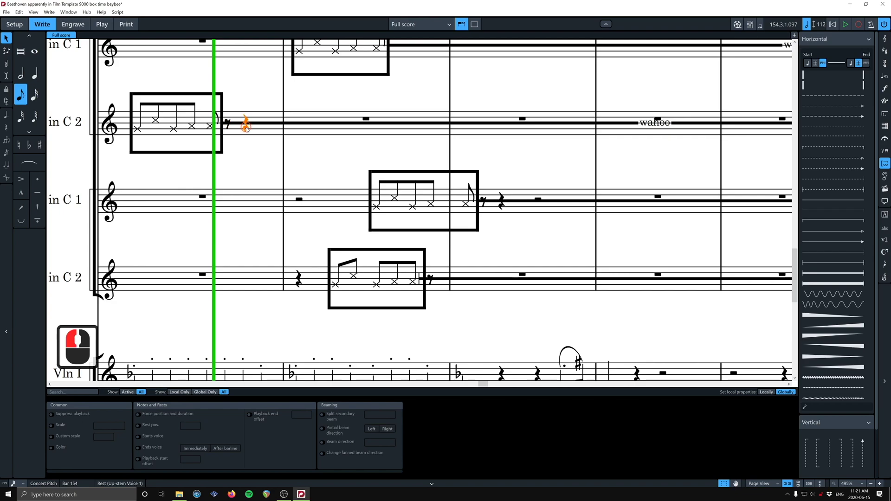
left_click(366, 120)
key("ctrl+shift+a")
scroll(366, 120, "down", 19, "ctrl")
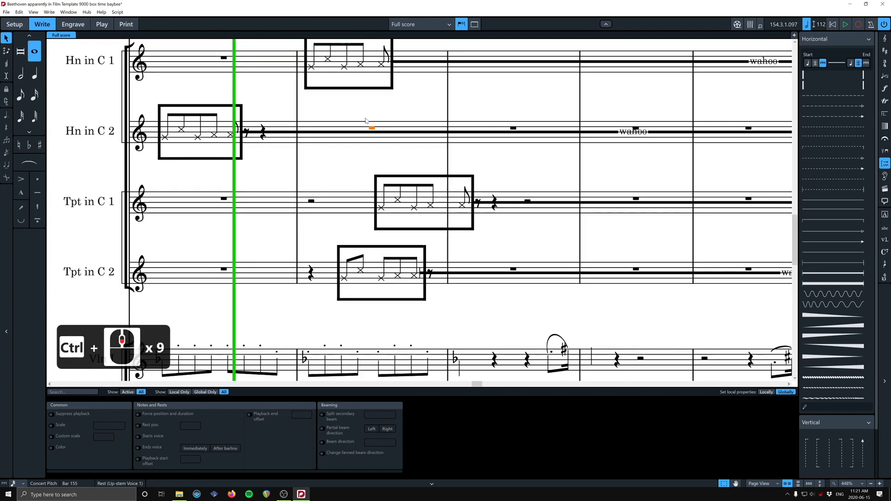
Filter the Horn 2 and both Trumpet staves in bars 154–159 down to rests only and set their custom scale to 1.
scroll(366, 119, "down", 5, "ctrl")
left_click_drag(327, 149, 721, 251)
right_click(540, 149)
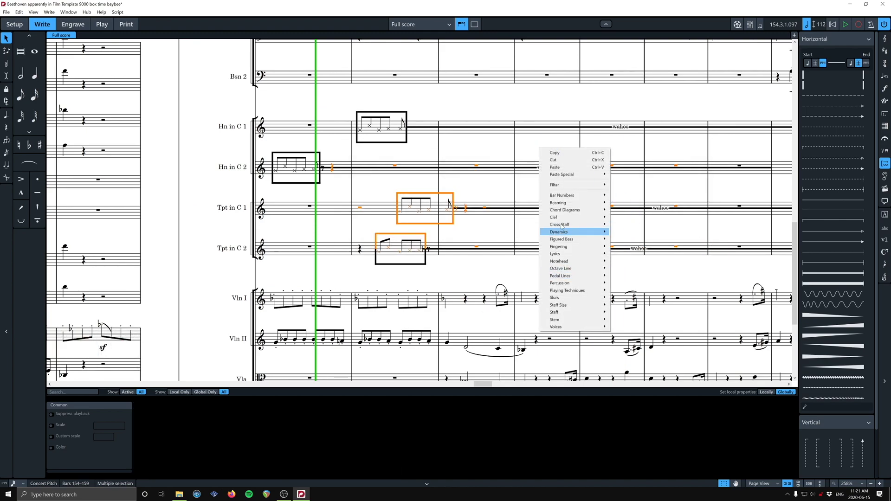
mouse_move(576, 185)
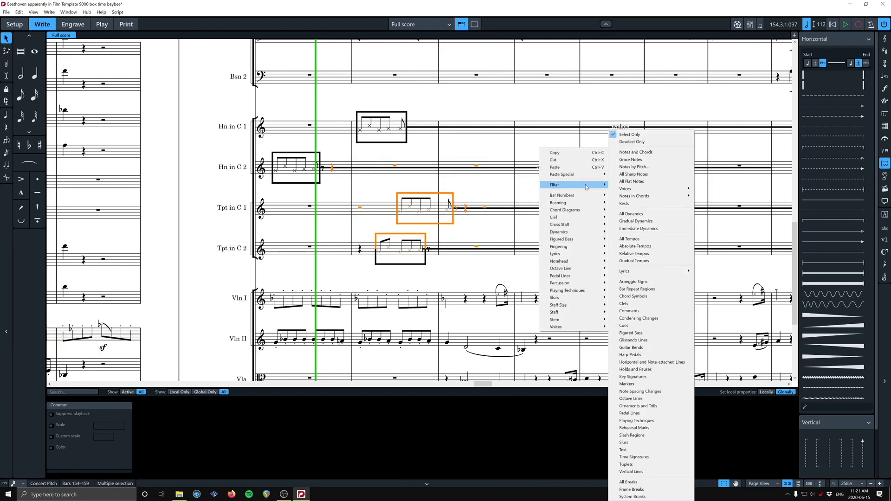
left_click(625, 203)
left_click(52, 437)
type("1")
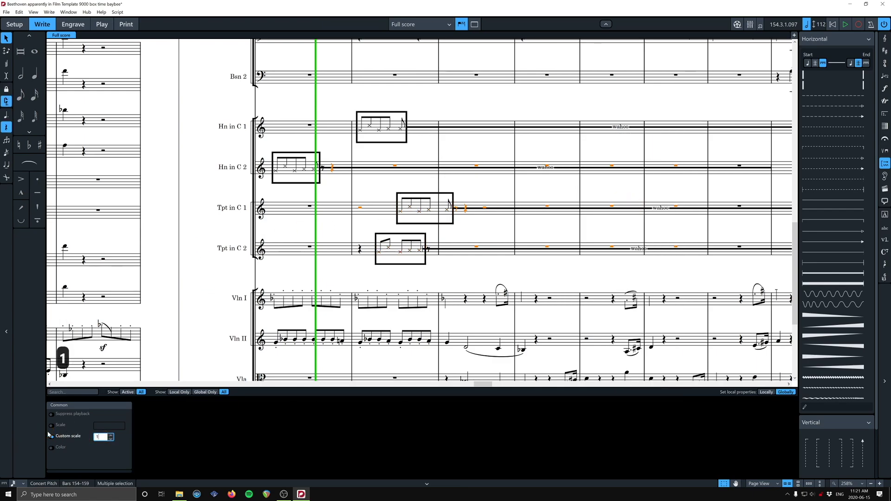
key("Return")
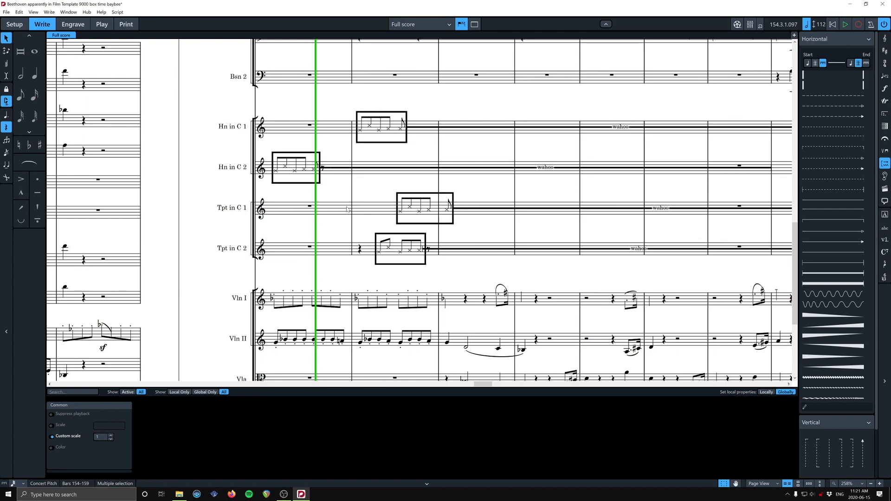
Open the Horn (C) 1 part layout from a note in the bar 155 figure and bring that boxed figure into view.
left_click(323, 169)
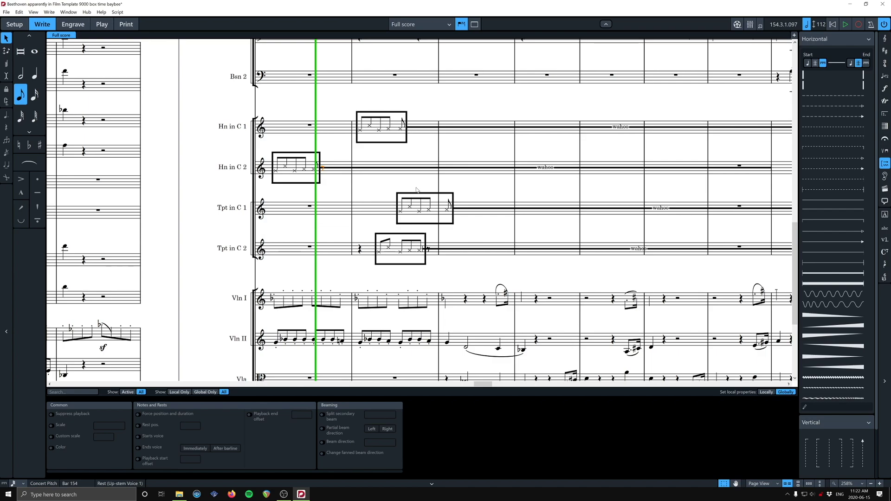
scroll(433, 135, "up", 1)
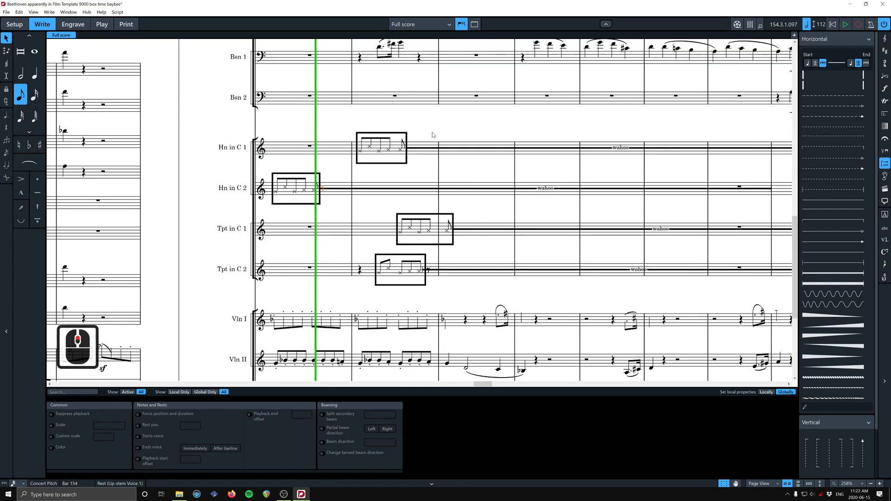
left_click(371, 147)
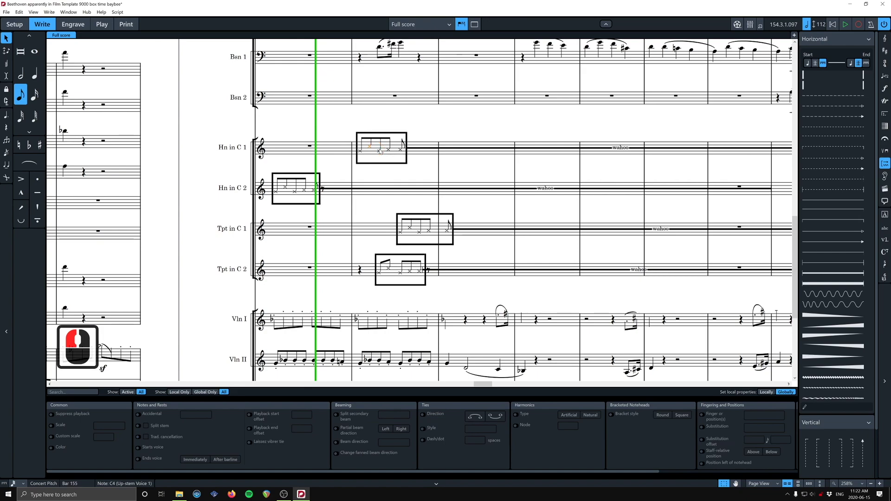
key("w")
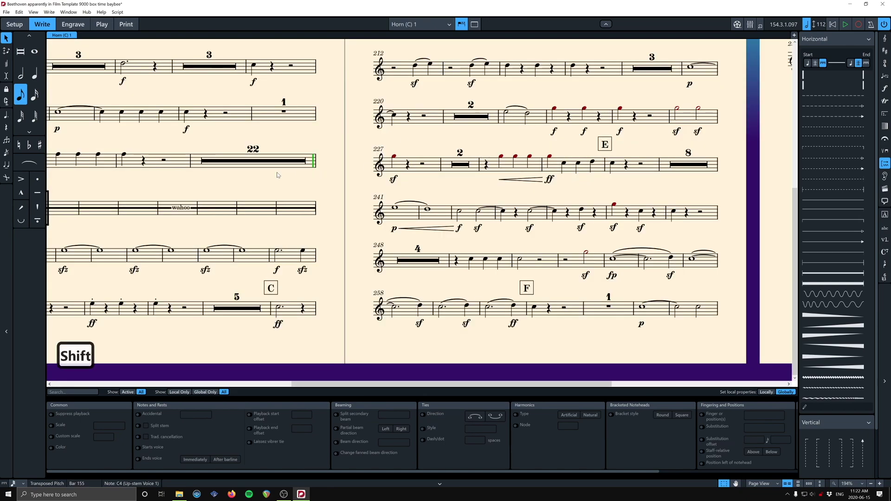
double_click(356, 174, "shift")
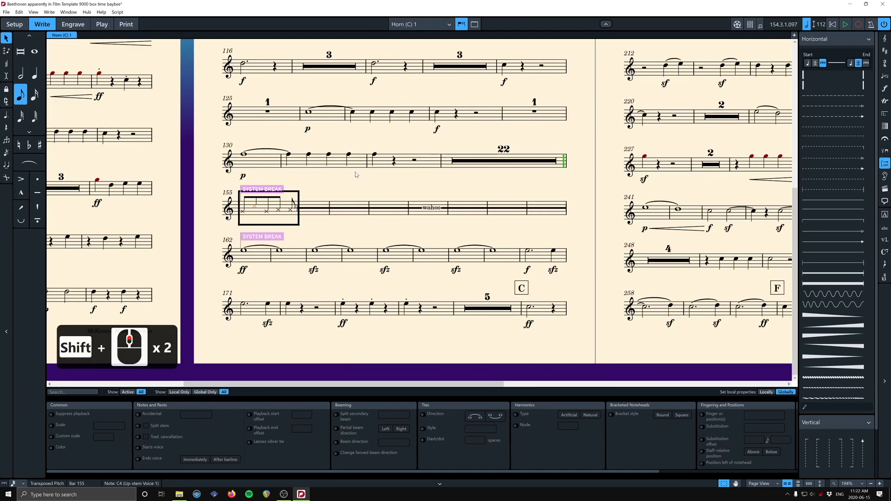
In Engrave mode, enable background erasure for the "wahoo" line in bars 155–161 as a local property of the part.
left_click(438, 210)
key("ctrl+3")
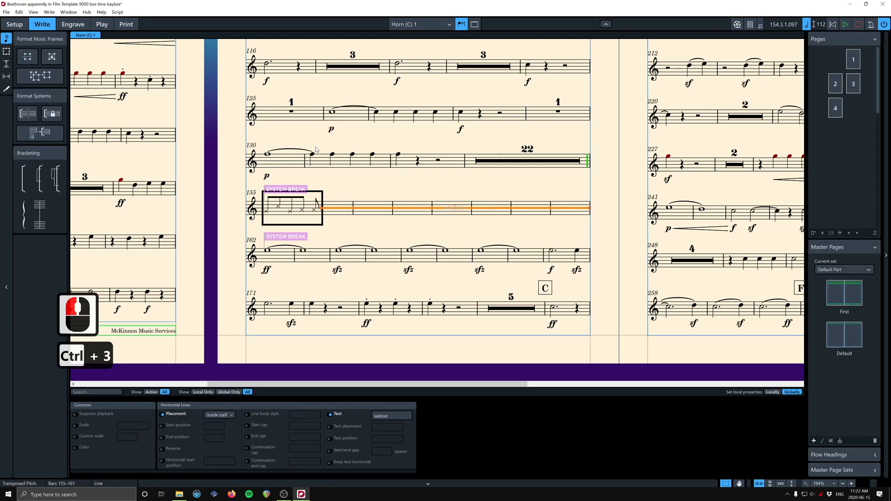
left_click_drag(464, 209, 411, 193)
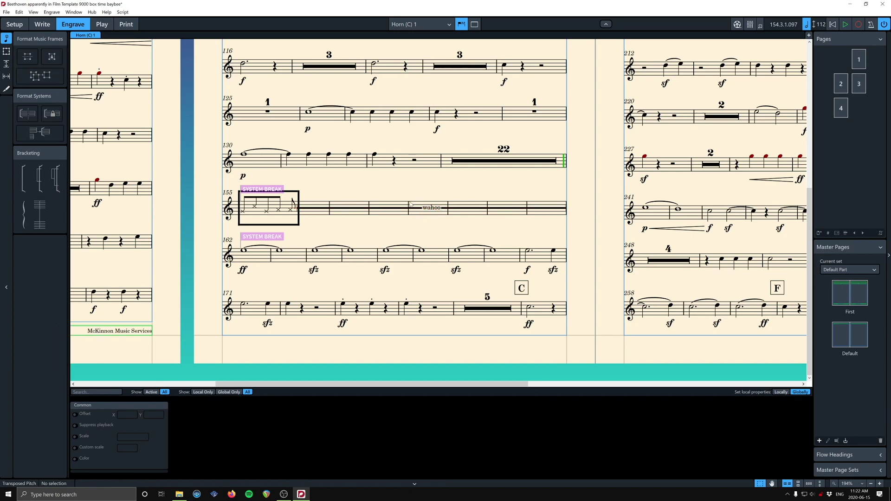
left_click(433, 210)
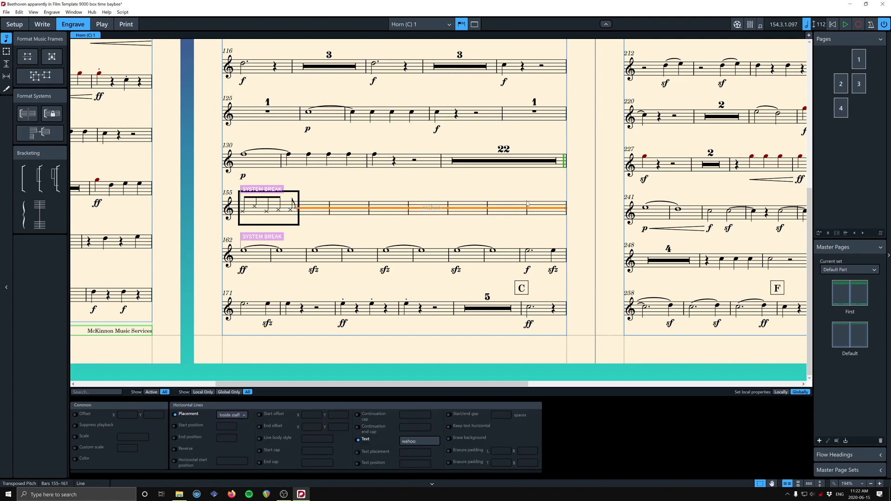
left_click(781, 393)
left_click(450, 438)
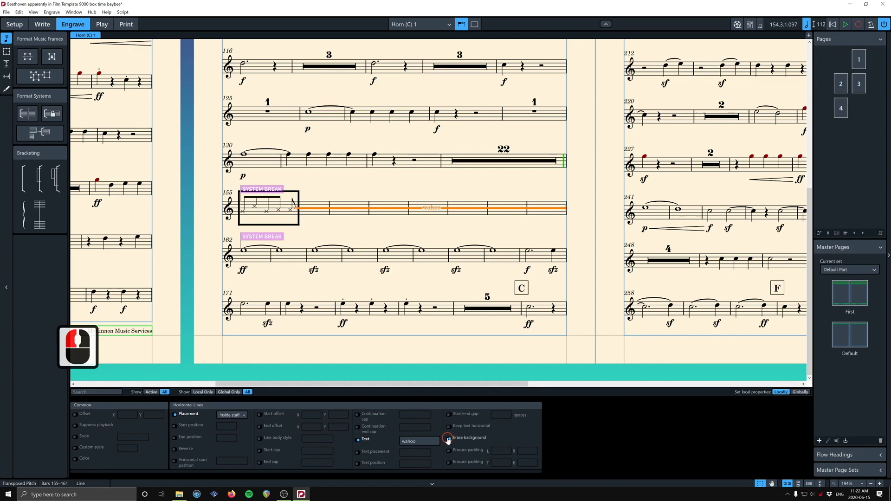
left_click(419, 219)
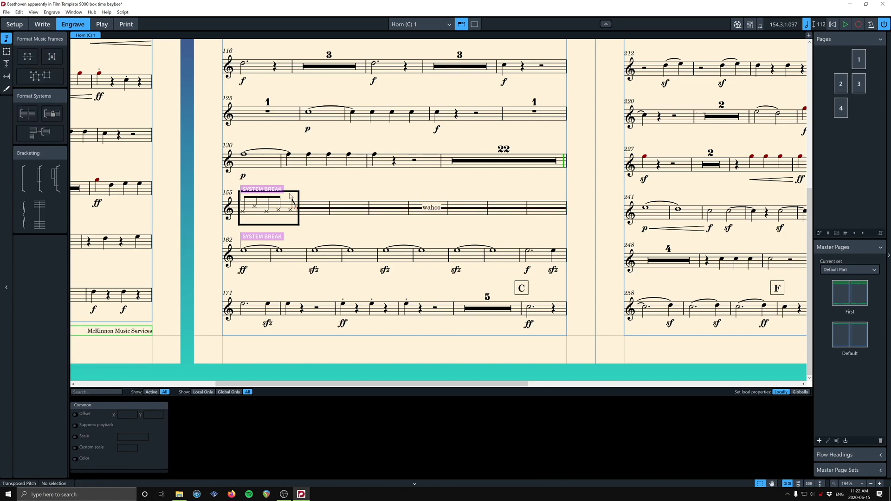
Return to the full score layout and view the boxed horn and trumpet passage.
left_click(441, 24)
left_click(437, 35)
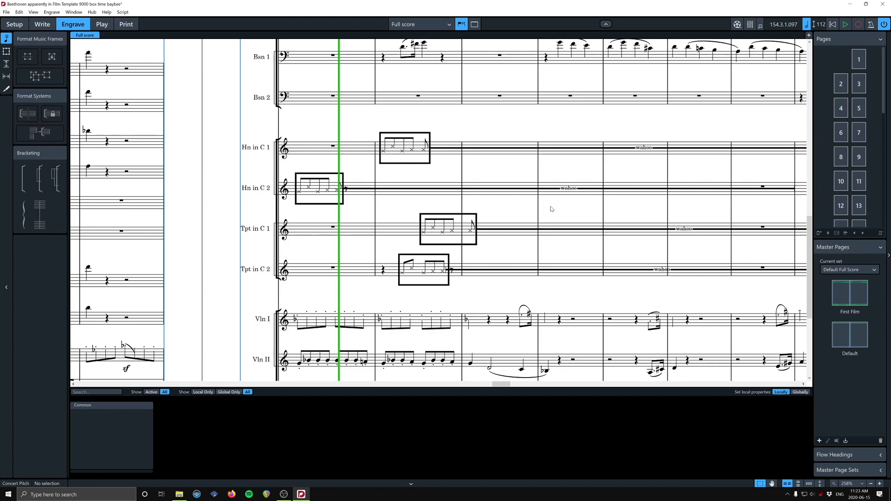
scroll(554, 203, "down", 17, "ctrl")
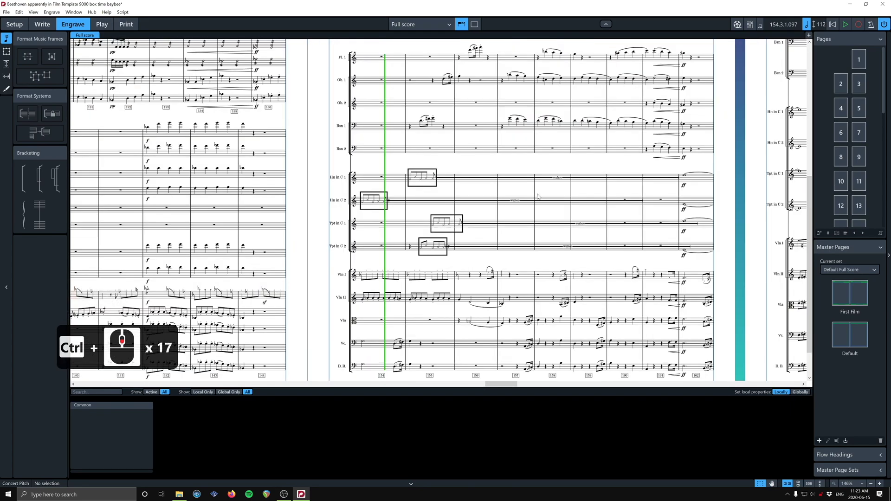
scroll(450, 148, "up", 20)
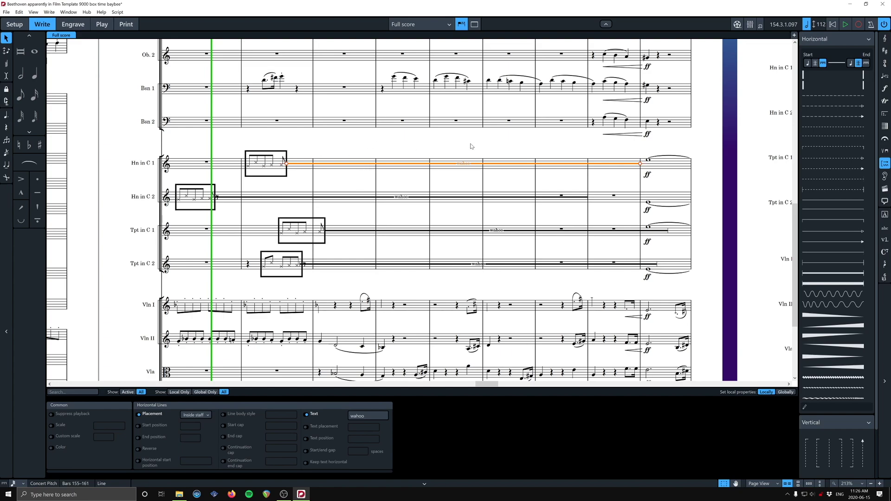
Open the editor for horizontal lines and save the "box top" line as default.
left_click(805, 408)
scroll(451, 197, "down", 9)
left_click(449, 268)
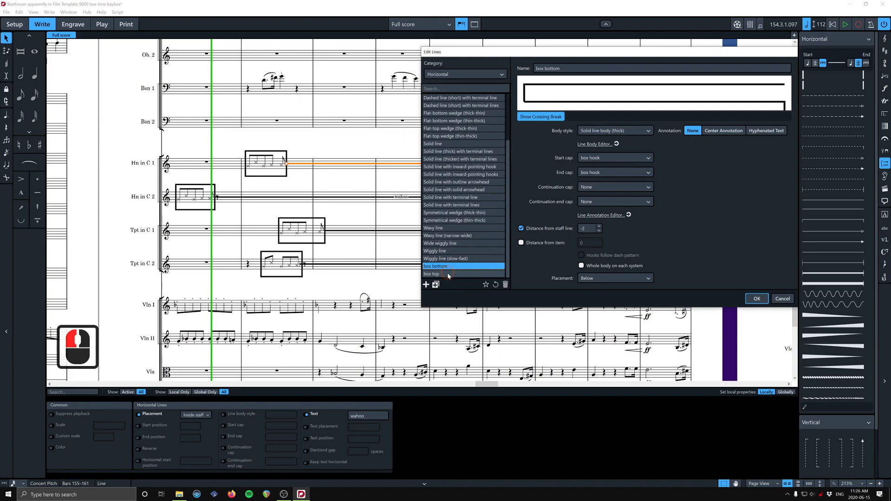
left_click(449, 274, "shift")
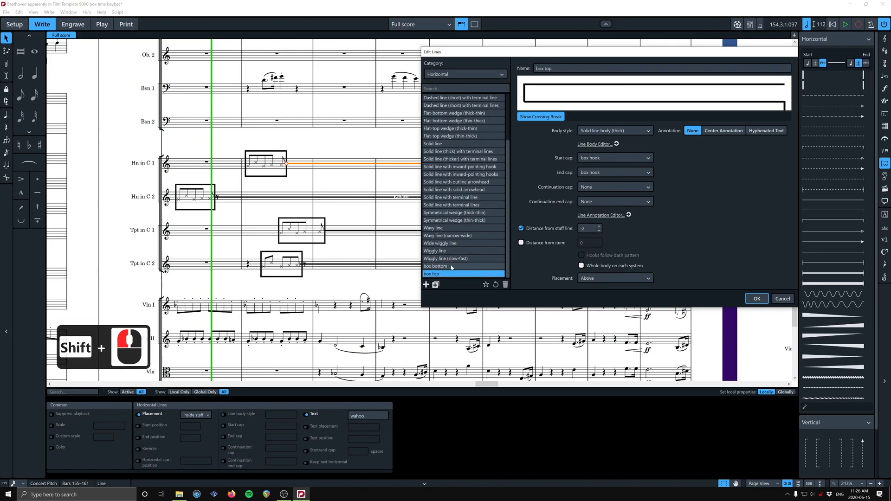
left_click(486, 285)
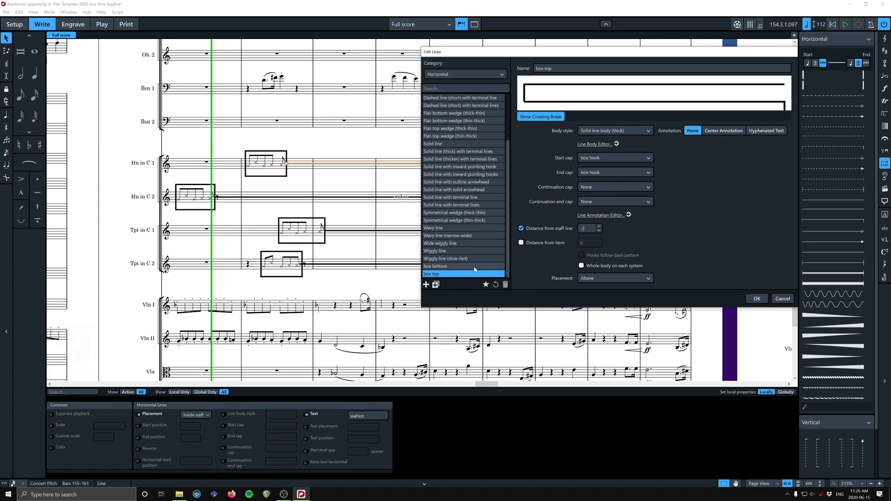
Examine the built-in wavy, wedge, arrowhead and inward-pointing hook lines to compare their save-as-default status.
left_click(464, 251)
left_click(457, 227)
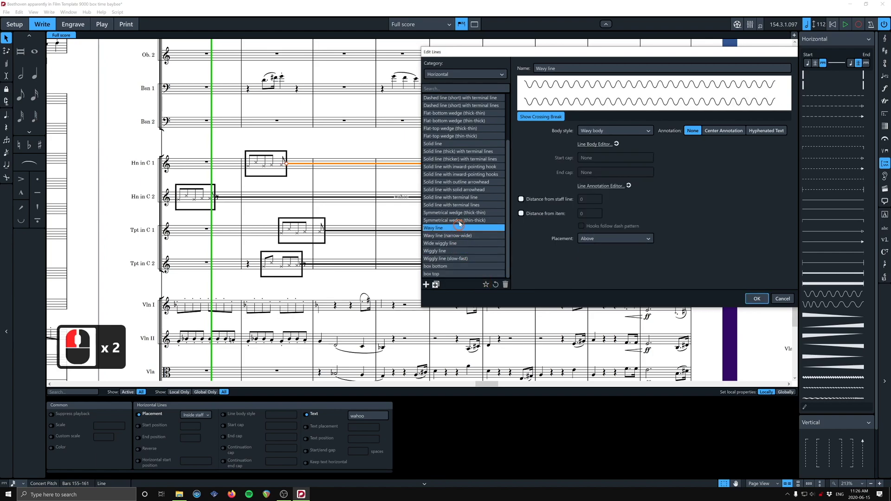
left_click(461, 182)
left_click(464, 151)
left_click(456, 112)
left_click(460, 174)
left_click(465, 206)
key("Up")
key("Up")
key("Up")
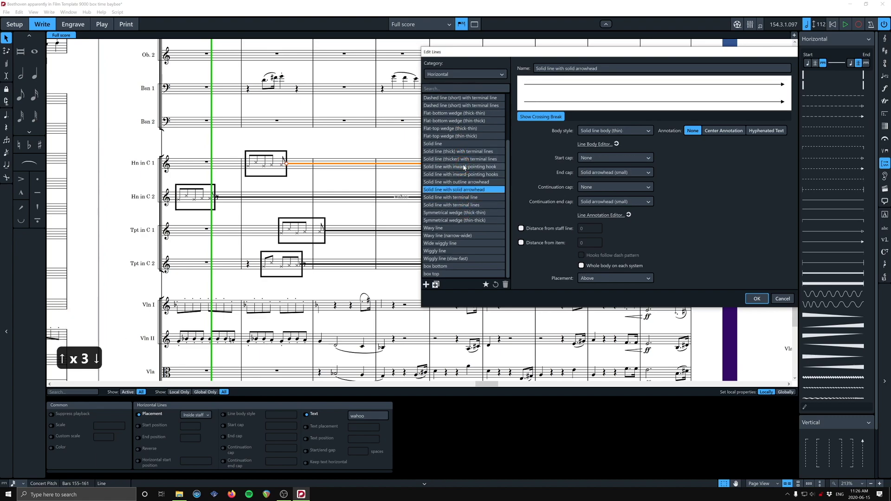
key("Down")
key("Down")
key("Up")
key("Up")
key("Up")
key("Up")
key("Up")
key("Up")
key("Down")
key("Down")
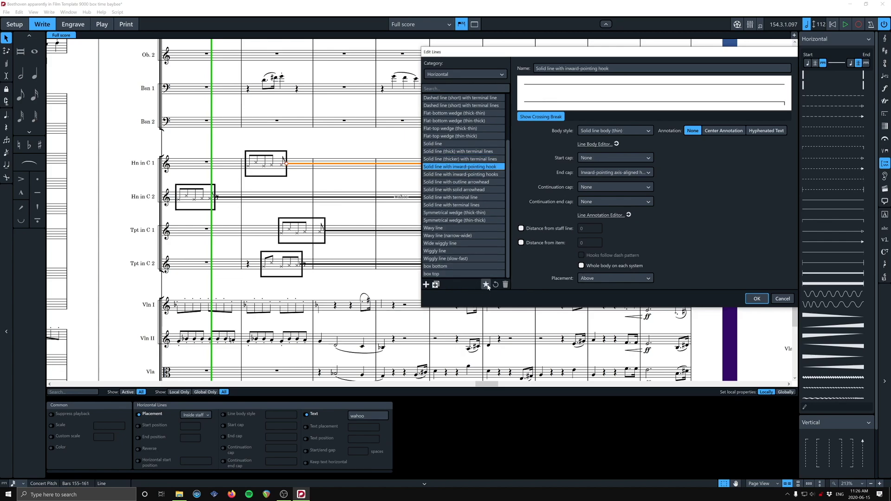
key("Down")
key("Down")
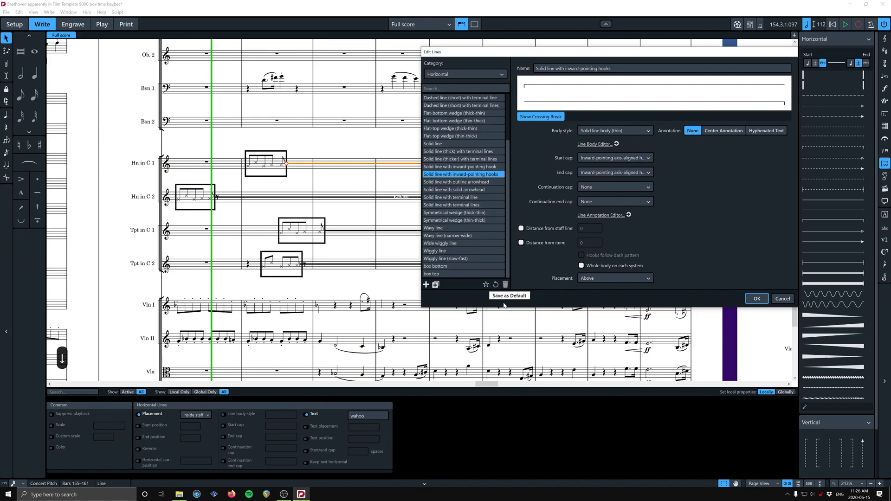
key("Up")
key("Up")
Select the "box bottom" line in the line list and save it as default.
key("Down")
key("Down")
key("Down")
key("Down")
key("Down")
key("Down")
key("Down")
key("Down")
key("Down")
key("Down")
key("Down")
key("Down")
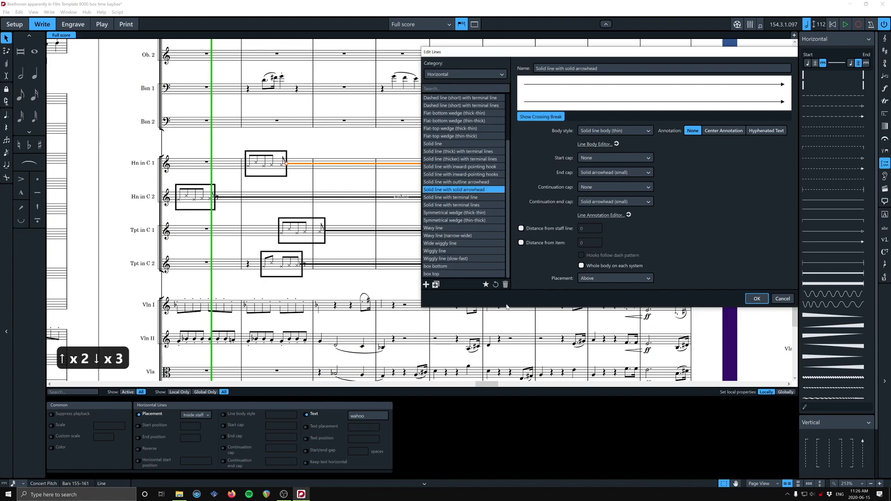
key("Down")
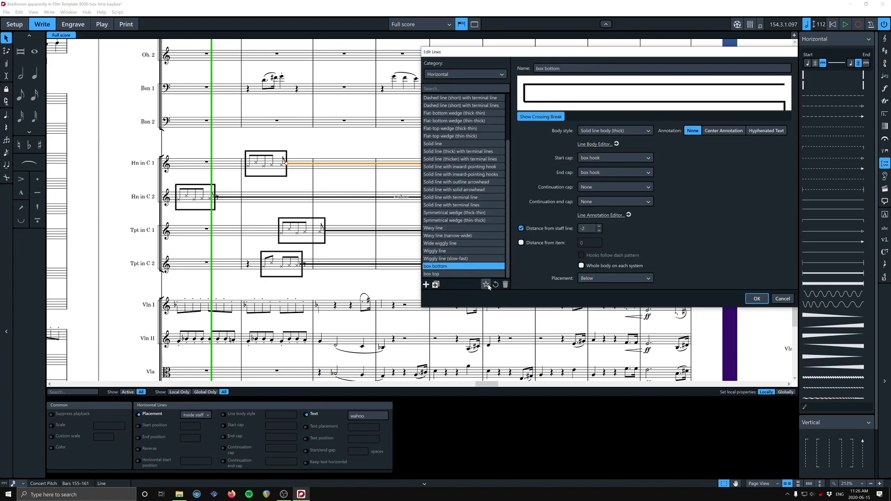
left_click(486, 285)
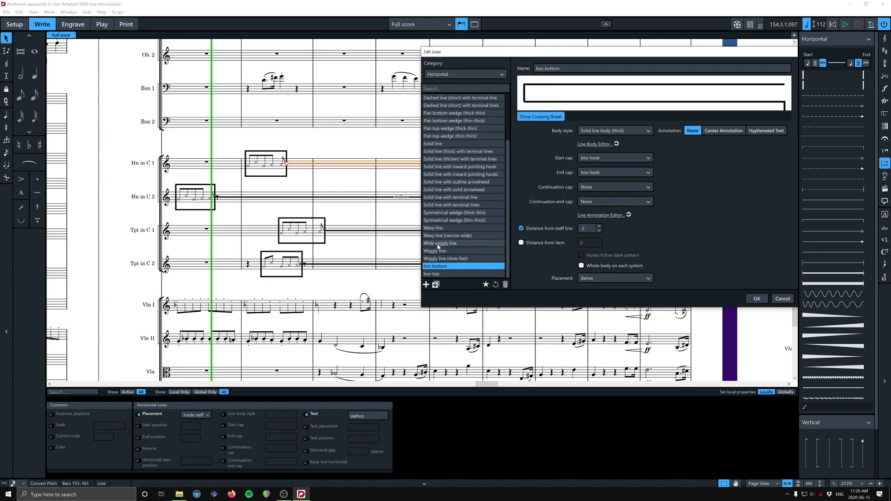